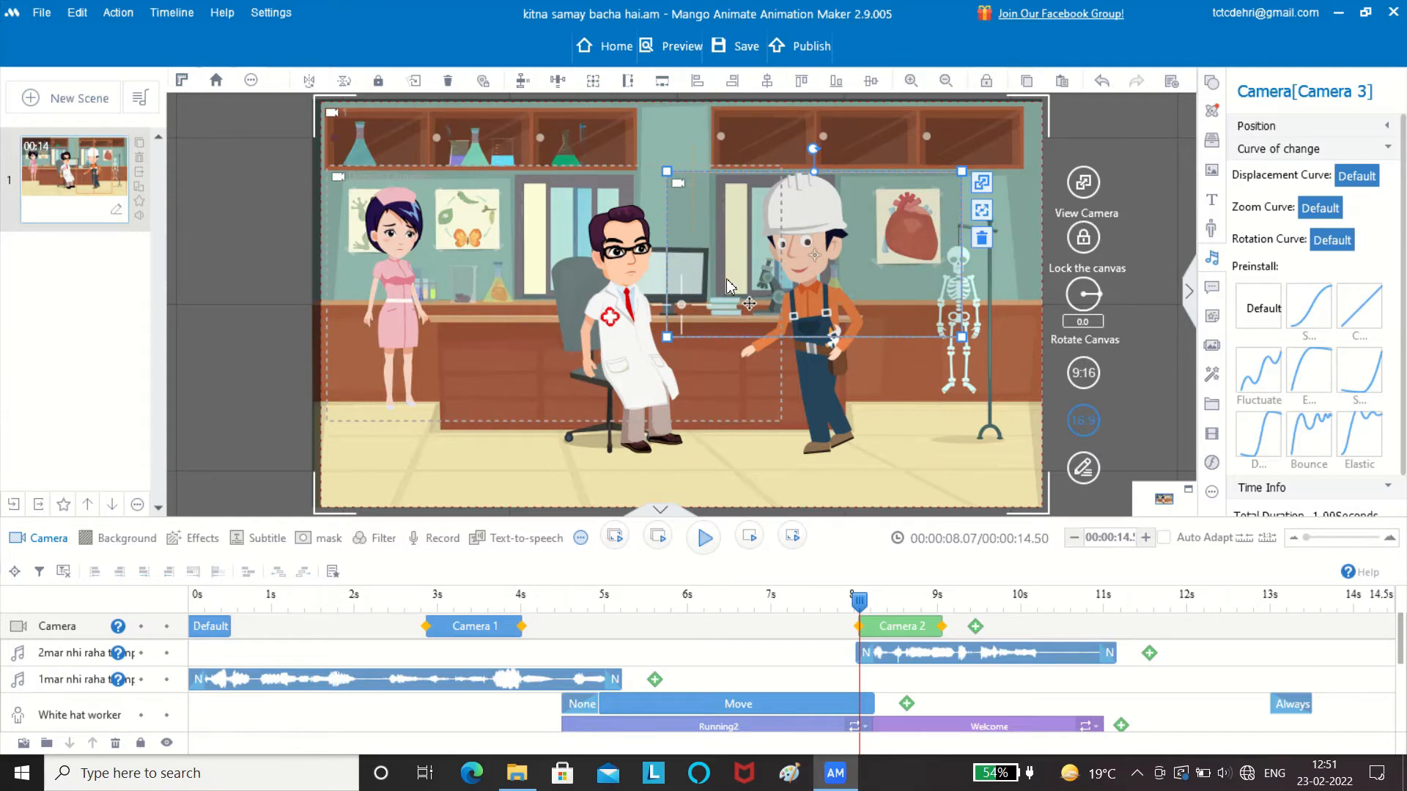
# Enlarge the Camera 2 frame slightly around the white hat worker and play back the shot
pyautogui.moveTo(667, 337); pyautogui.dragTo(657, 344)
pyautogui.moveTo(746, 286); pyautogui.dragTo(759, 297)
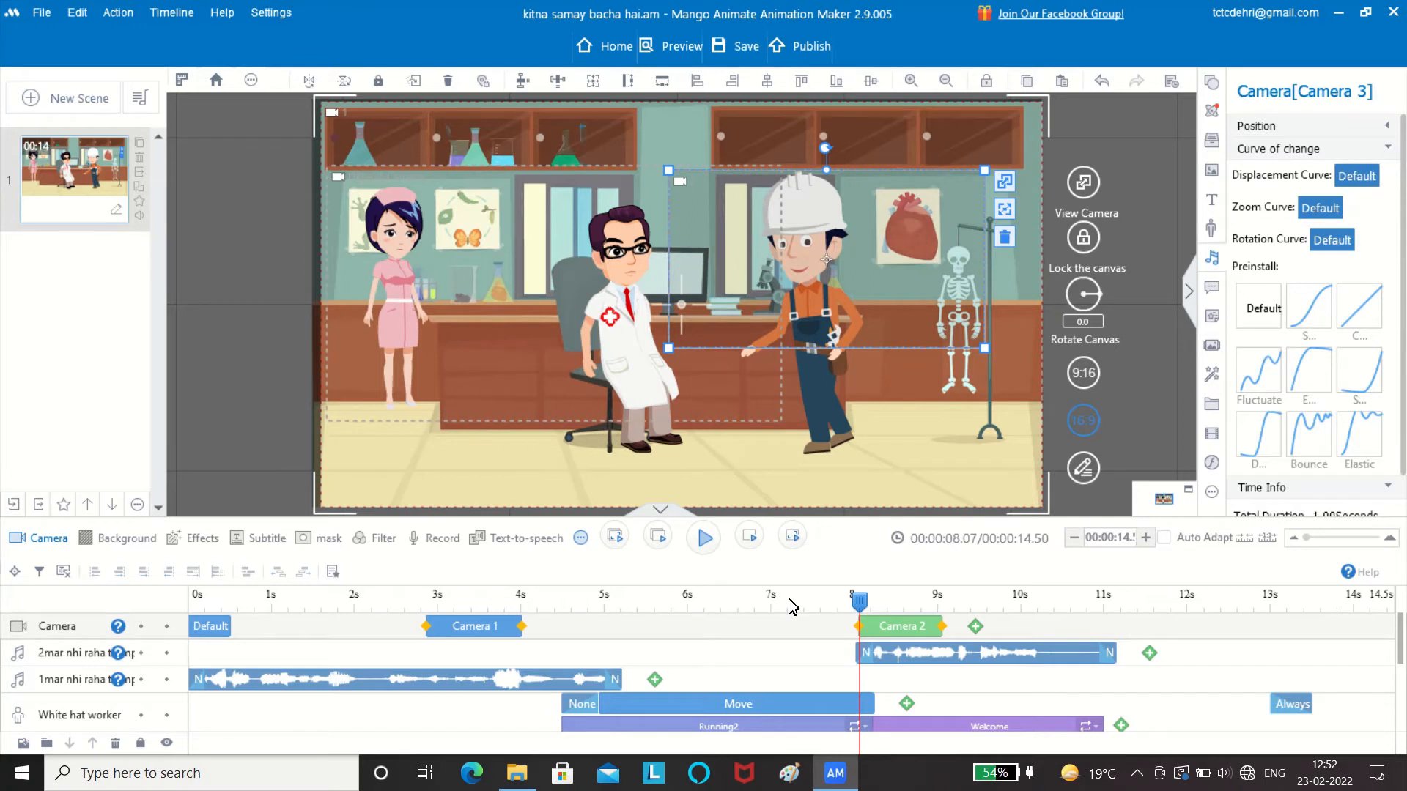
pyautogui.press('space')
pyautogui.press('space')
pyautogui.moveTo(1028, 603); pyautogui.dragTo(946, 606)
pyautogui.press('space')
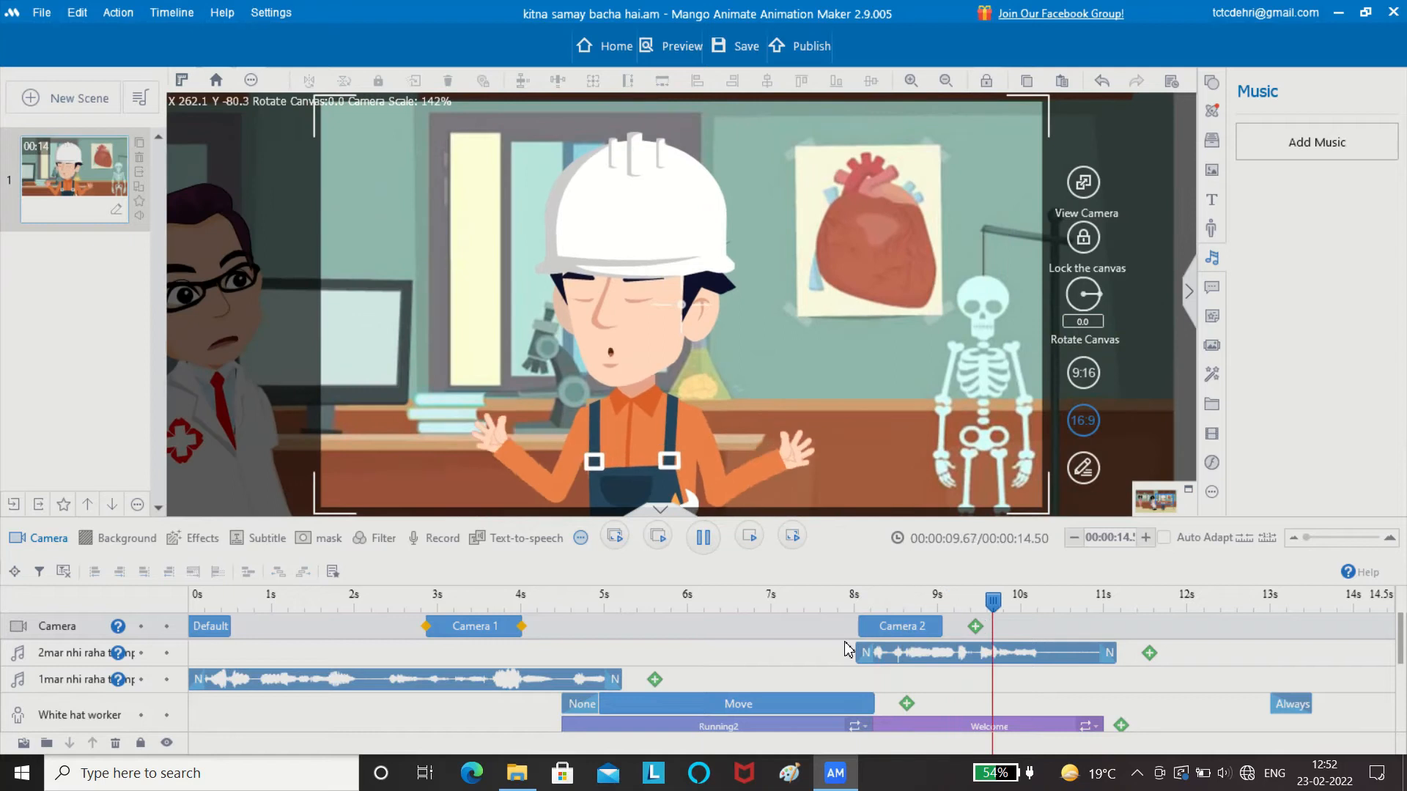
# Shorten the white hat worker's Welcome action to end at about 10.6 s and replay that section
pyautogui.press('space')
pyautogui.moveTo(1102, 729); pyautogui.dragTo(1066, 734)
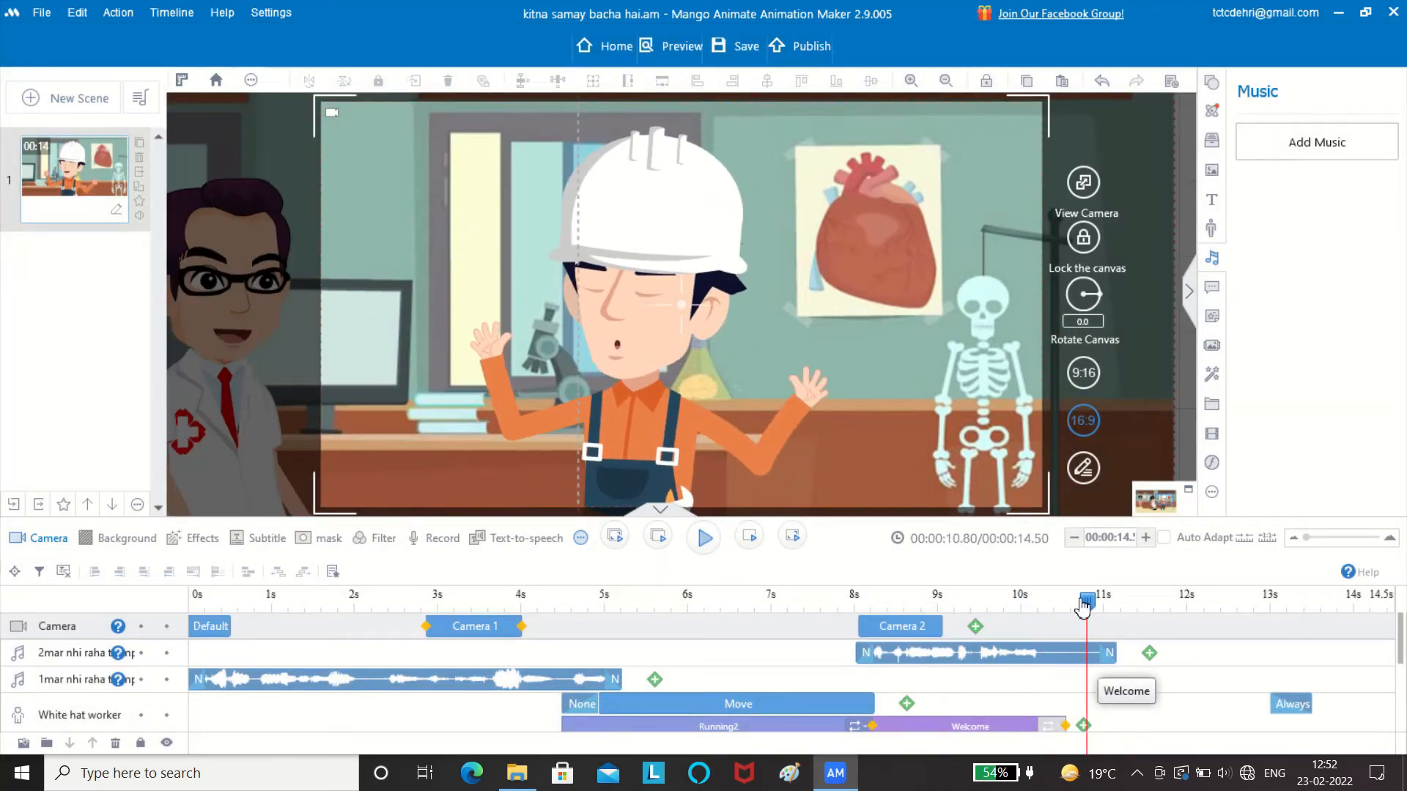
pyautogui.moveTo(1085, 605); pyautogui.dragTo(914, 609)
pyautogui.press('space')
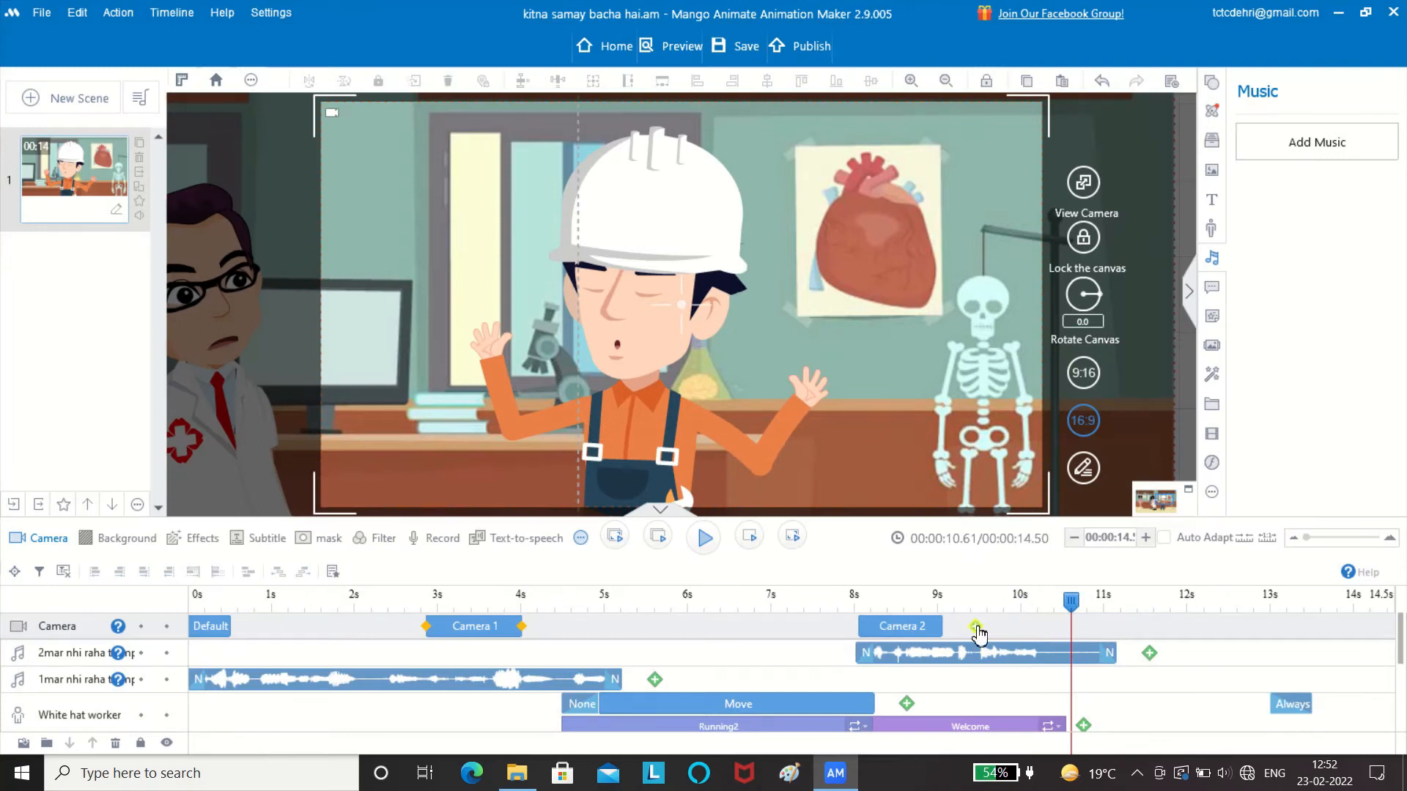
# Add a camera after Camera 2, place it to start at about 10.6 s, and frame it on the seated doctor
pyautogui.click(976, 628)
pyautogui.click(1056, 721)
pyautogui.moveTo(1028, 626); pyautogui.dragTo(1114, 626)
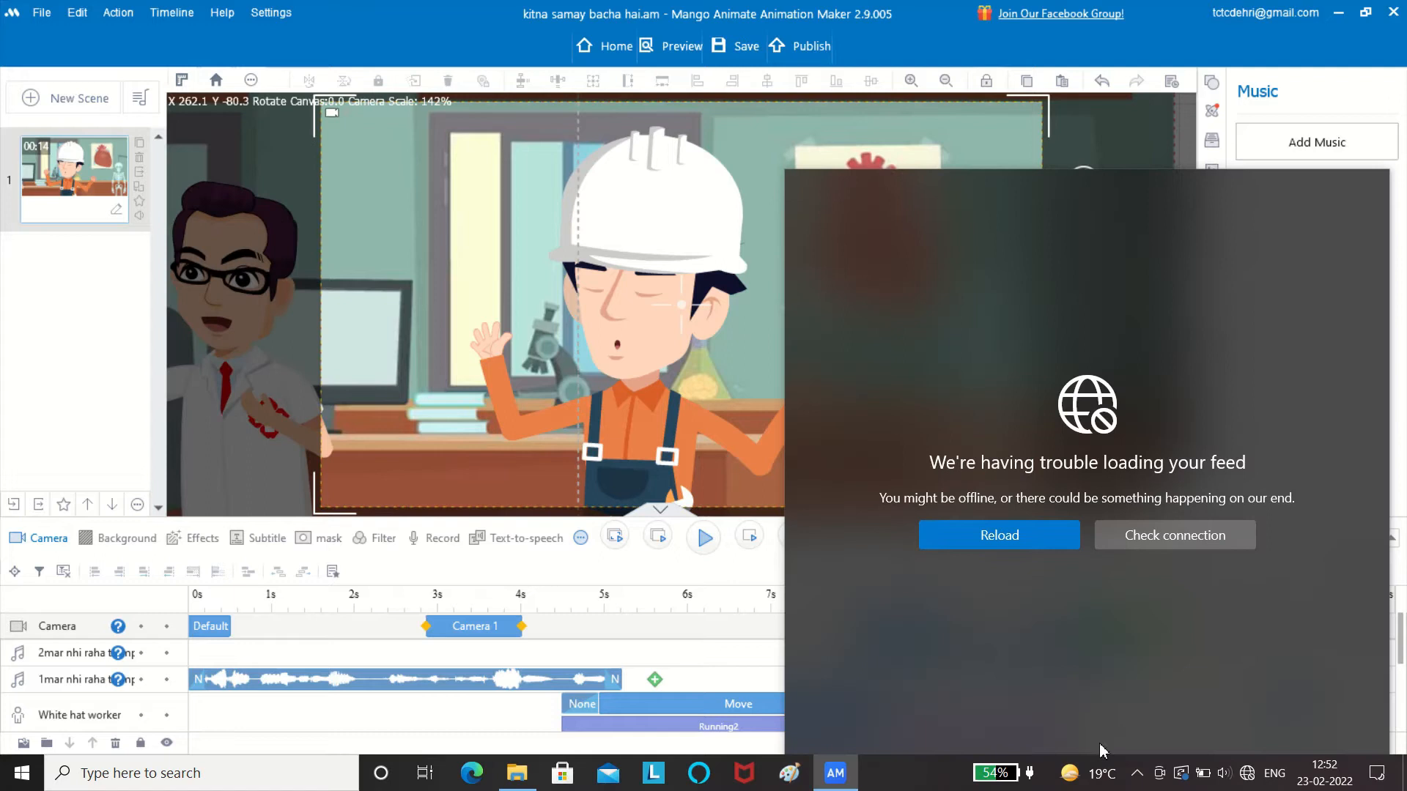
pyautogui.press('space')
pyautogui.press('space')
pyautogui.click(1132, 627)
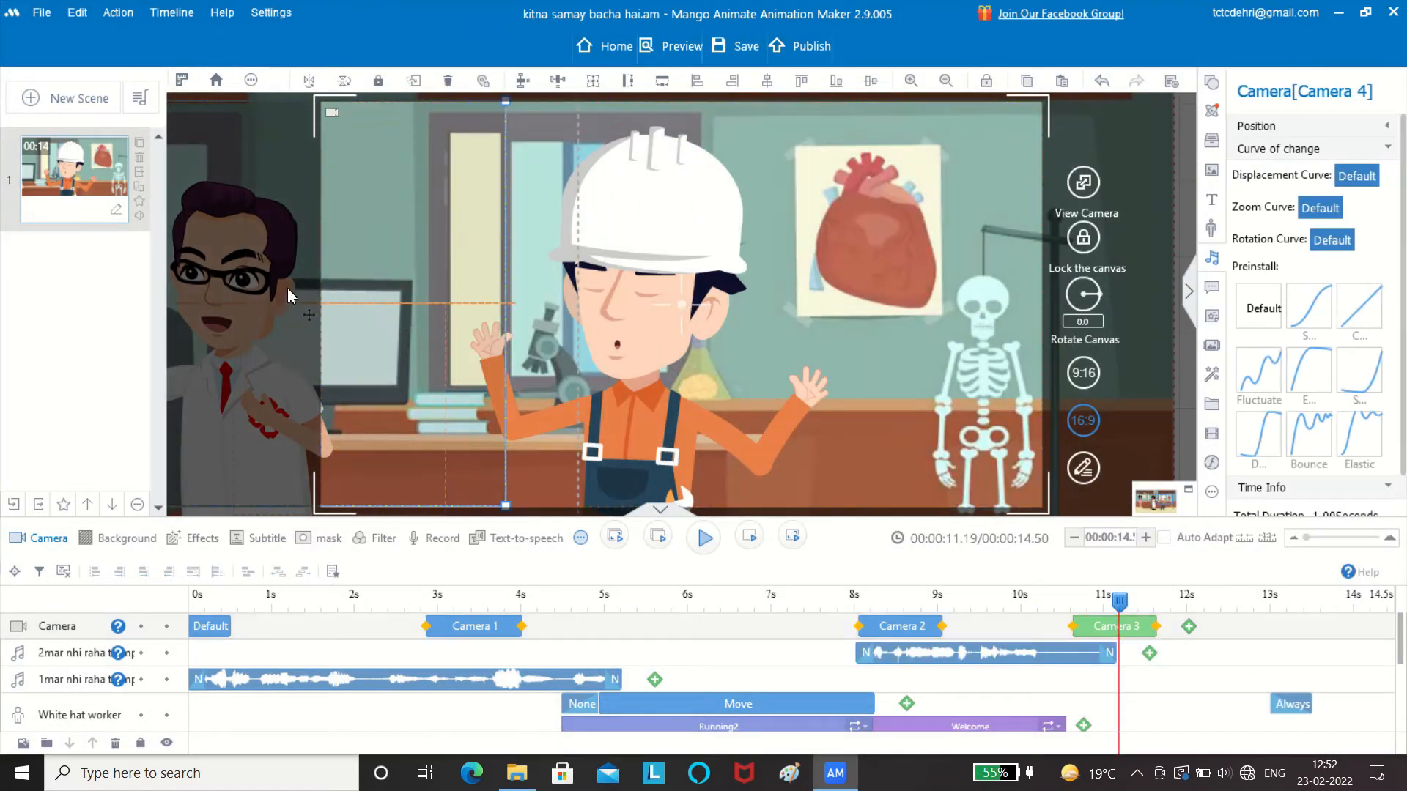
pyautogui.press('space')
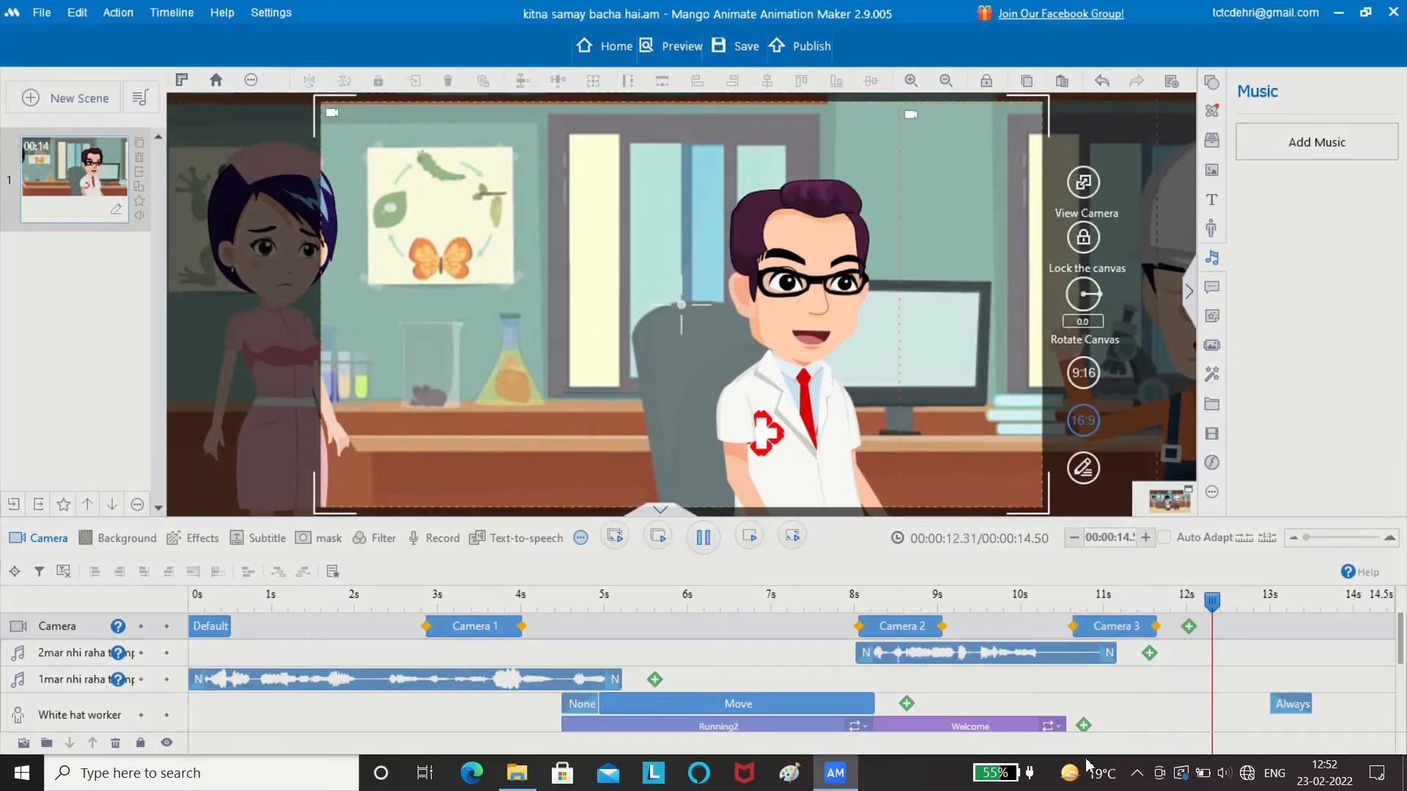
# Tighten the Camera 3 frame around the seated doctor and play the scene to check the shot
pyautogui.moveTo(1243, 604); pyautogui.dragTo(1152, 602)
pyautogui.click(1138, 627)
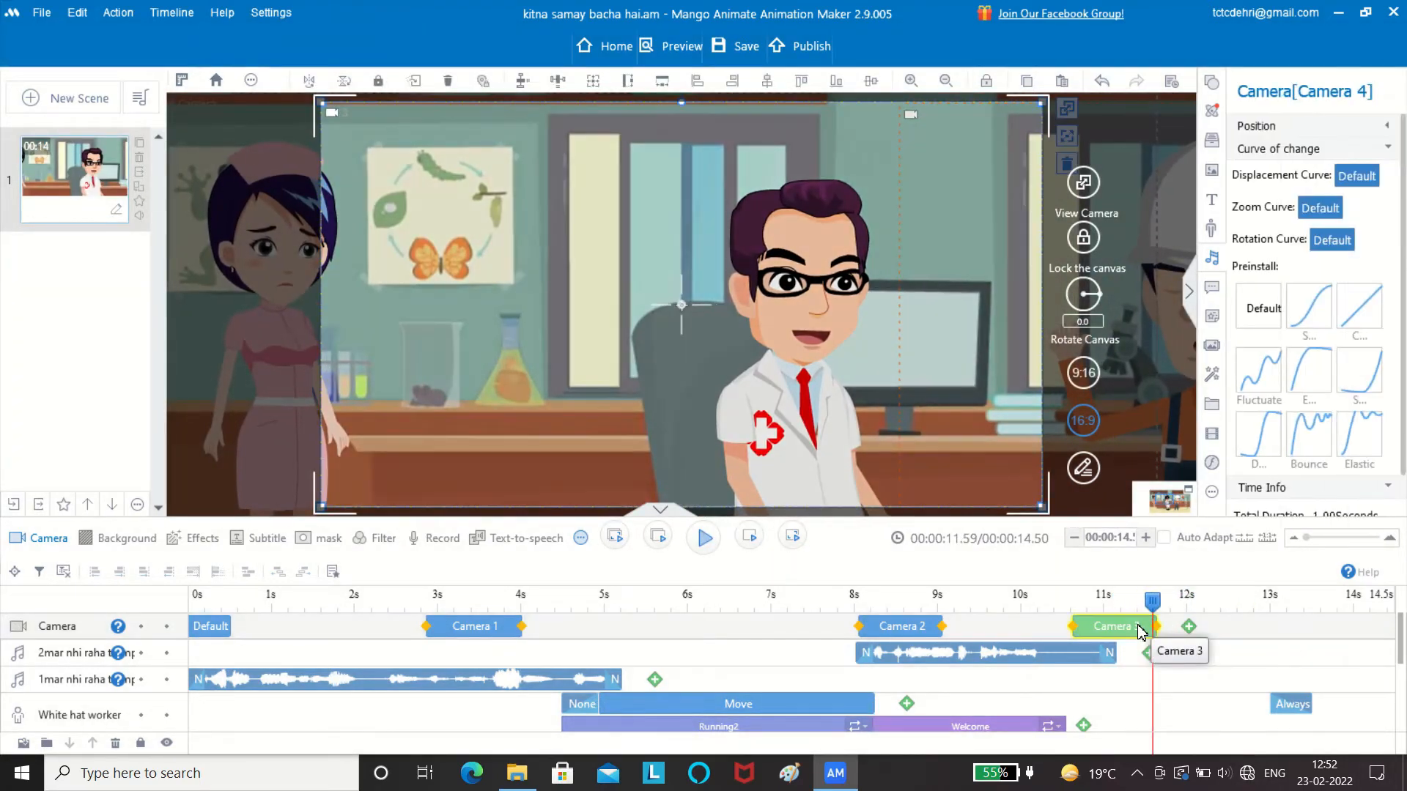
pyautogui.moveTo(345, 488); pyautogui.dragTo(387, 466)
pyautogui.moveTo(623, 340); pyautogui.dragTo(644, 403)
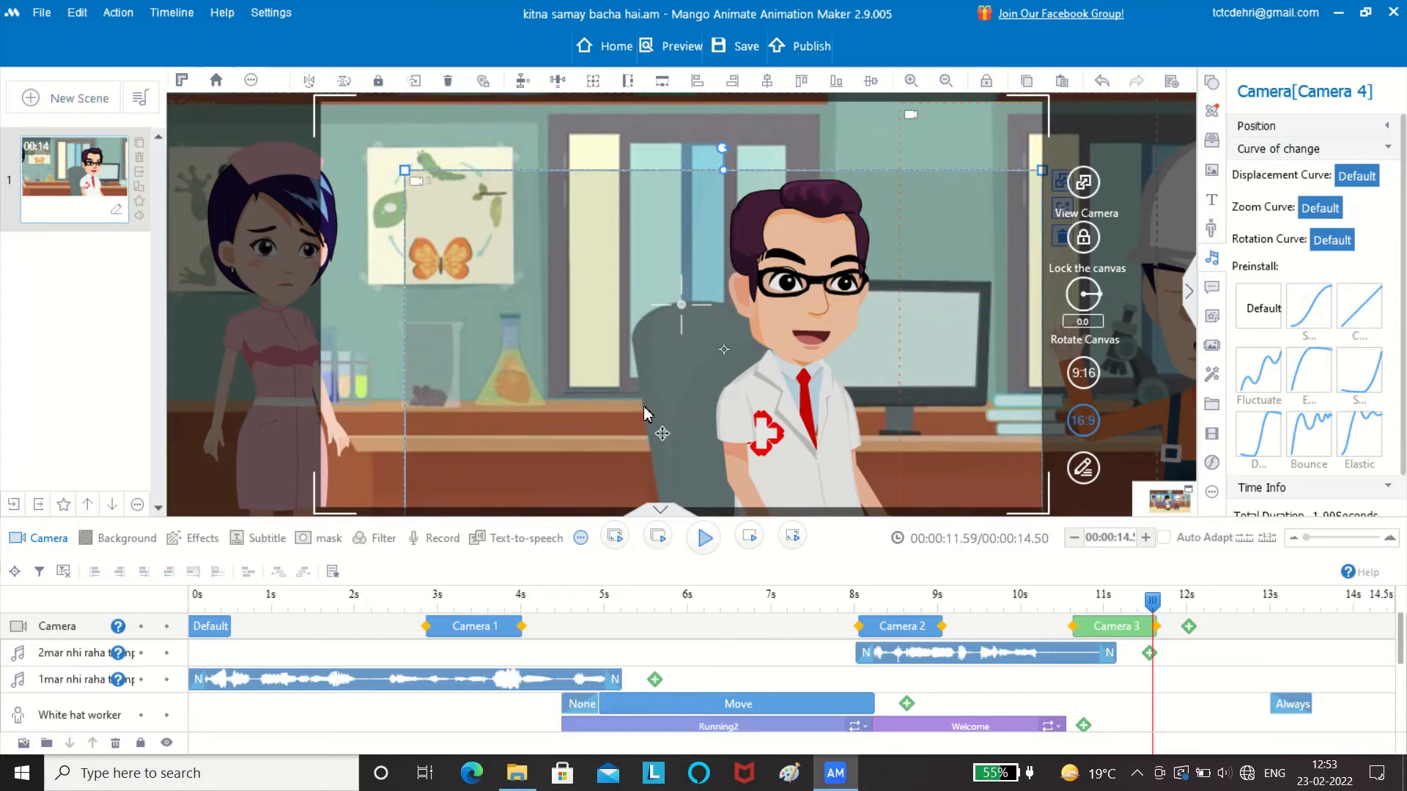
pyautogui.moveTo(1152, 605); pyautogui.dragTo(3, 370)
pyautogui.press('space')
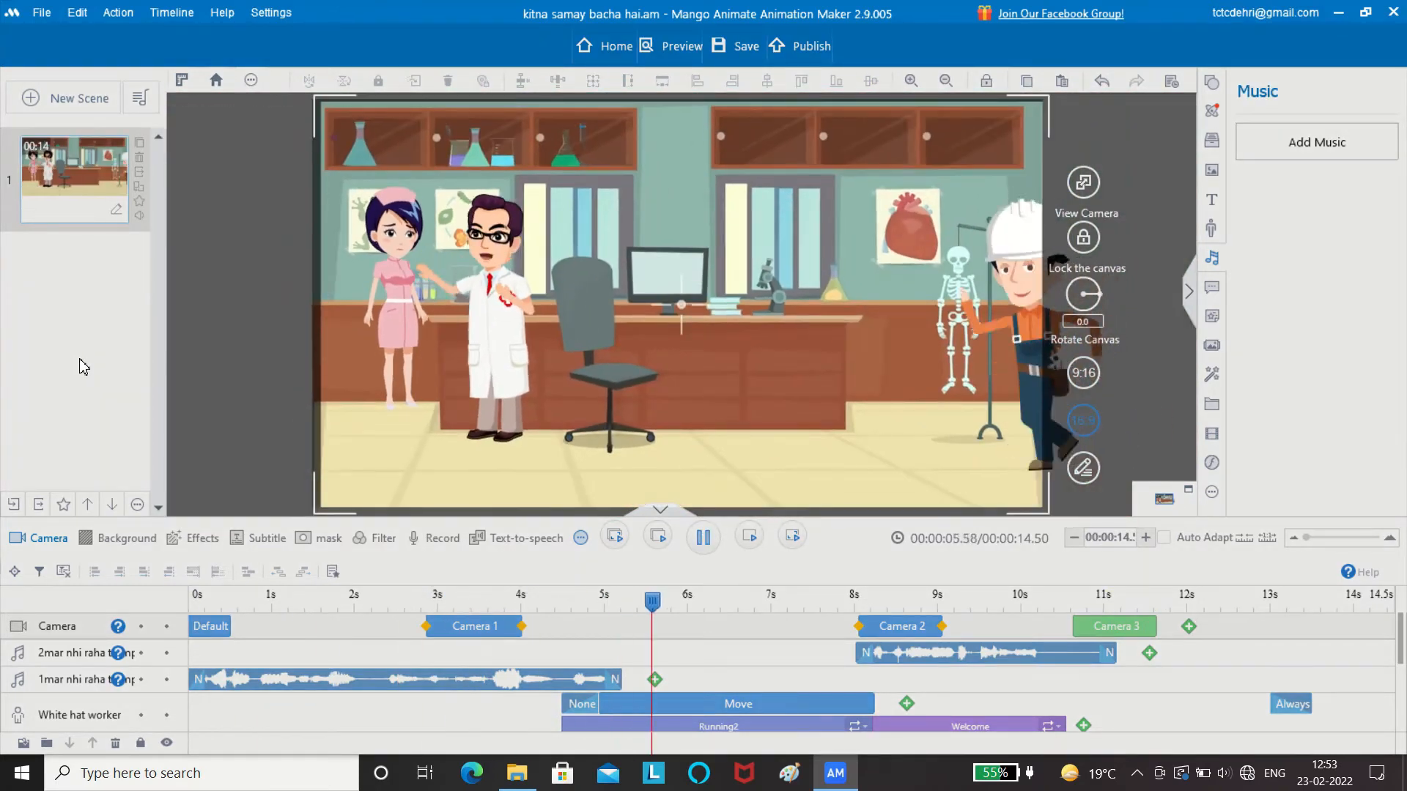
pyautogui.press('space')
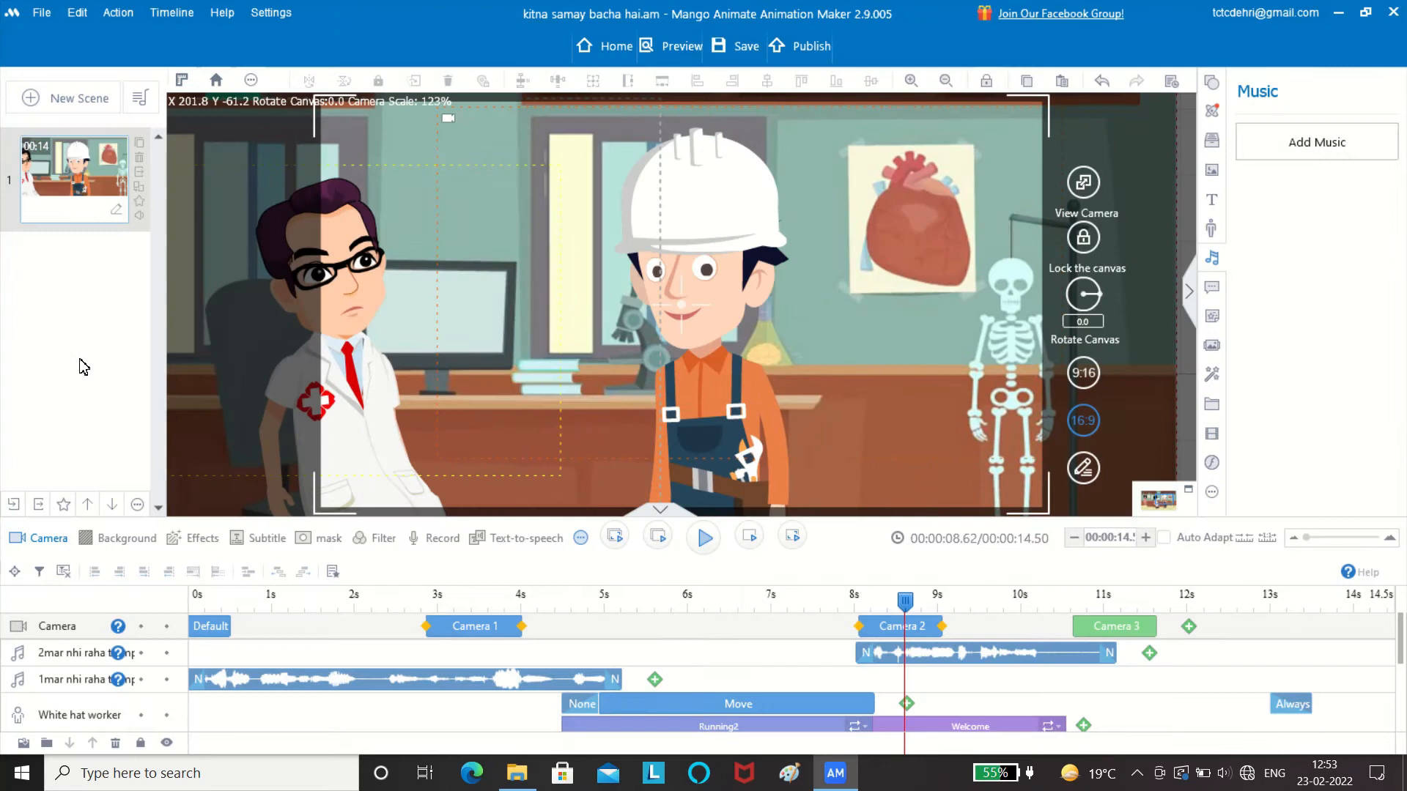
pyautogui.press('space')
pyautogui.press('space')
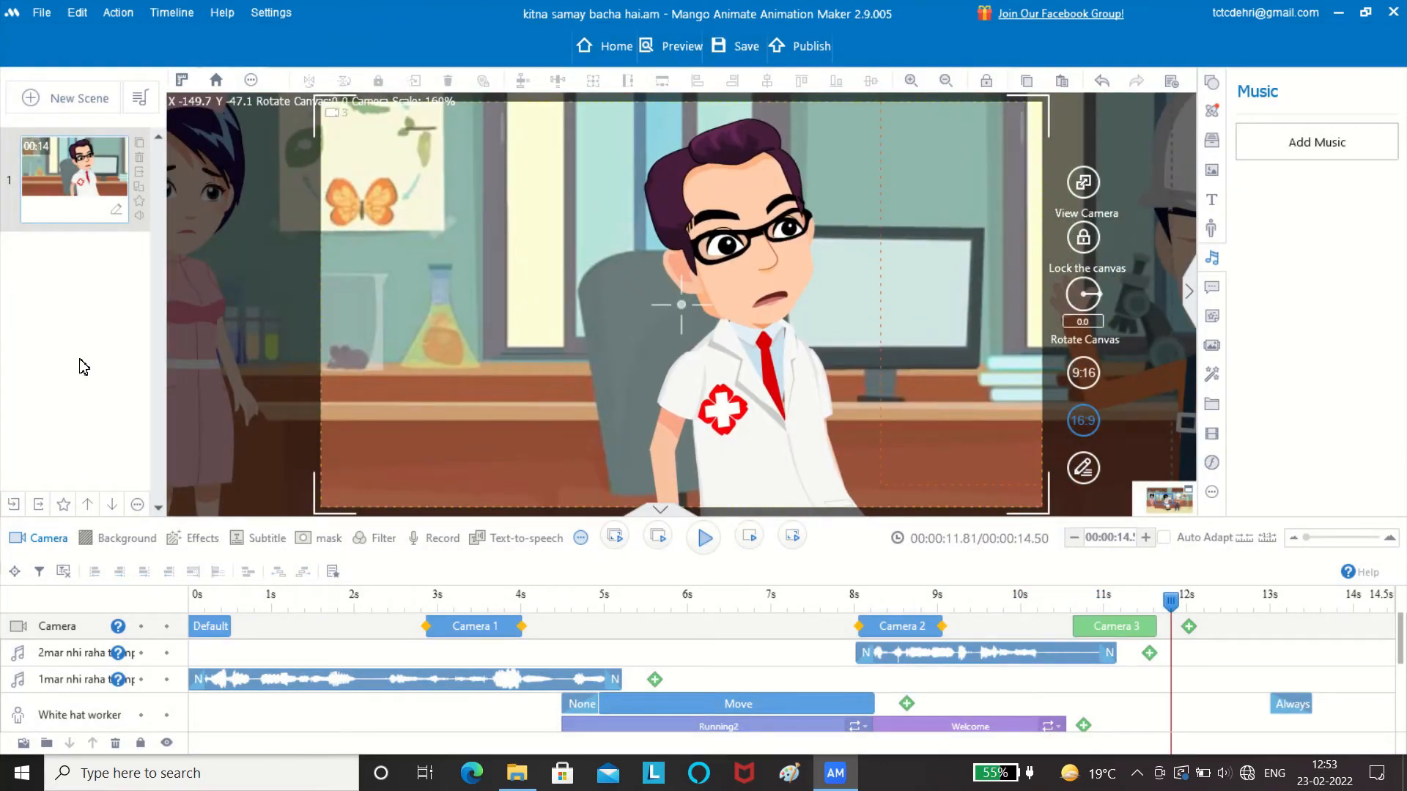
# Move the Male Doctor's Sit & Chat action to start at about 11.2 s, playing the section to check its timing
pyautogui.moveTo(1170, 603); pyautogui.dragTo(1121, 603)
pyautogui.click(648, 293)
pyautogui.click(978, 678)
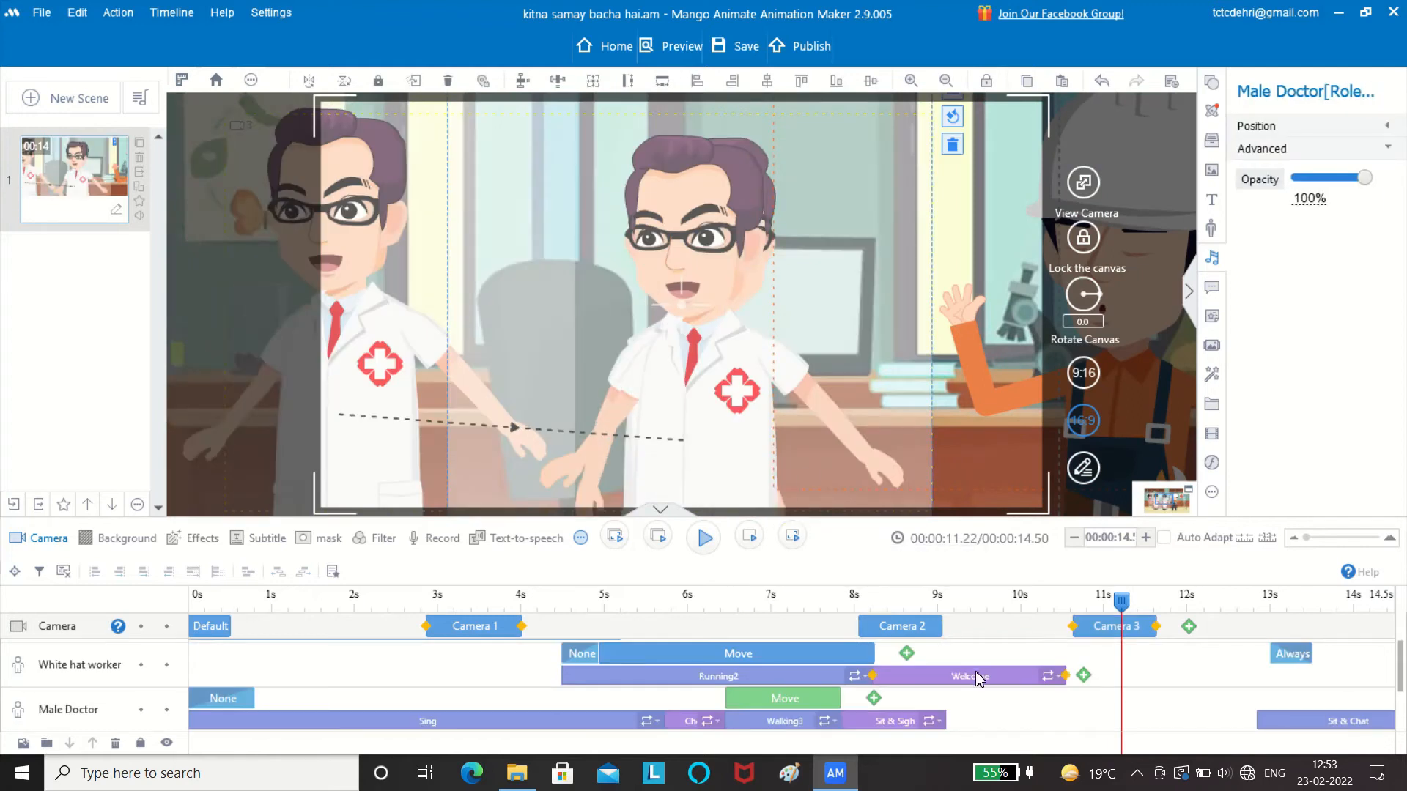
pyautogui.moveTo(1273, 739); pyautogui.dragTo(1106, 744)
pyautogui.moveTo(1134, 584); pyautogui.dragTo(1095, 601)
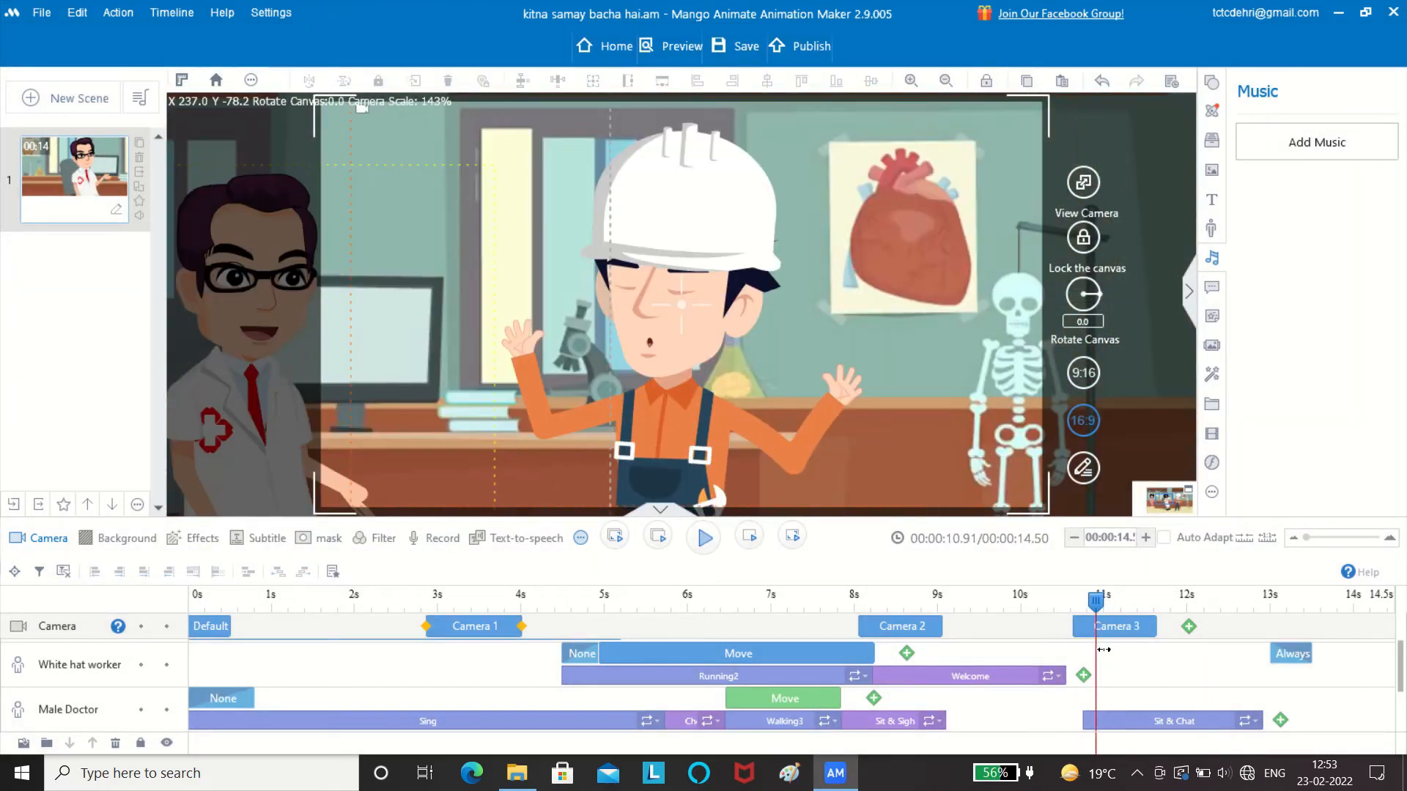
pyautogui.press('space')
pyautogui.press('space')
pyautogui.moveTo(1161, 720); pyautogui.dragTo(1195, 719)
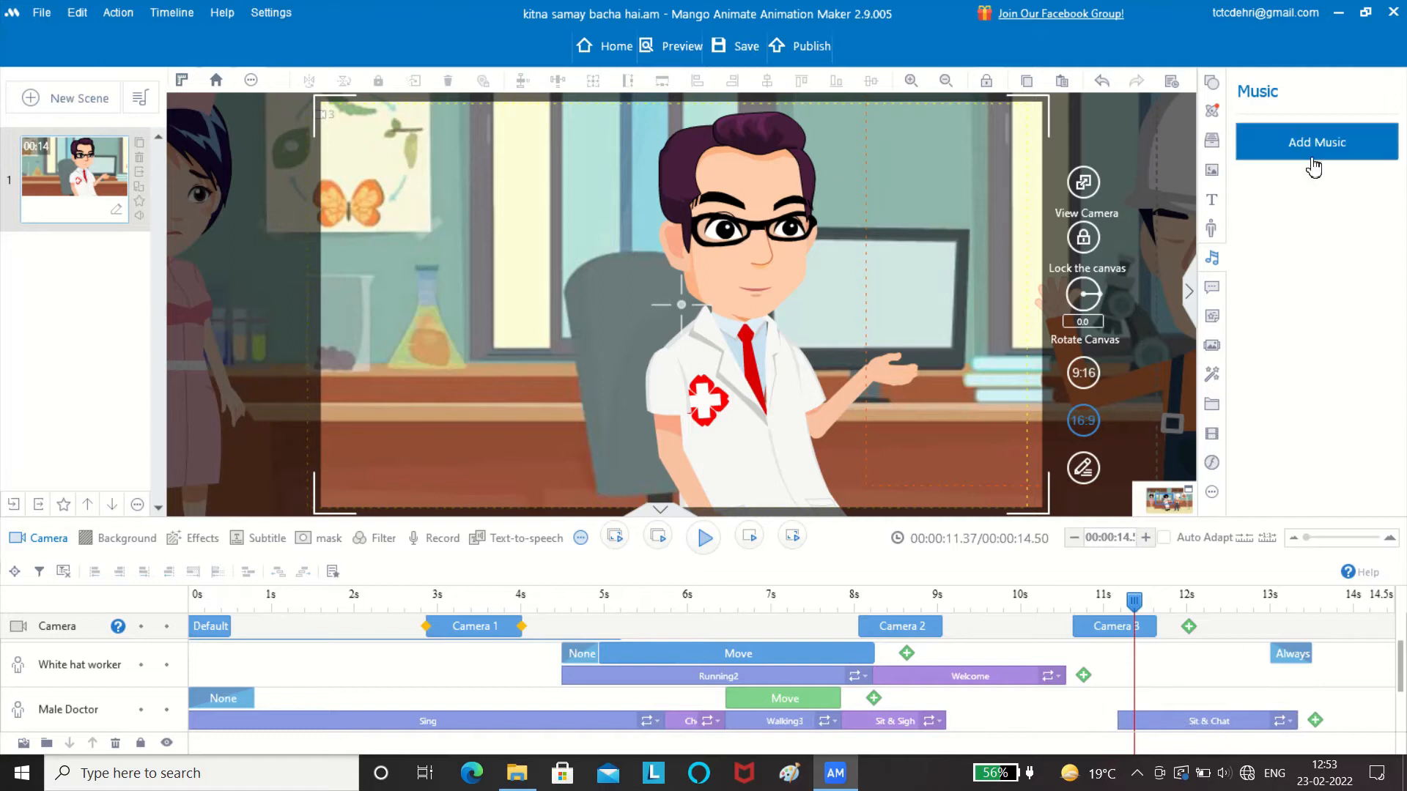
pyautogui.press('space')
pyautogui.press('space')
pyautogui.moveTo(1189, 601); pyautogui.dragTo(1080, 604)
pyautogui.press('space')
pyautogui.press('space')
# Import the 3mar nhi raha tu audio file from the Desktop and add it to the scene, extending the timeline to fit
pyautogui.click(1127, 625)
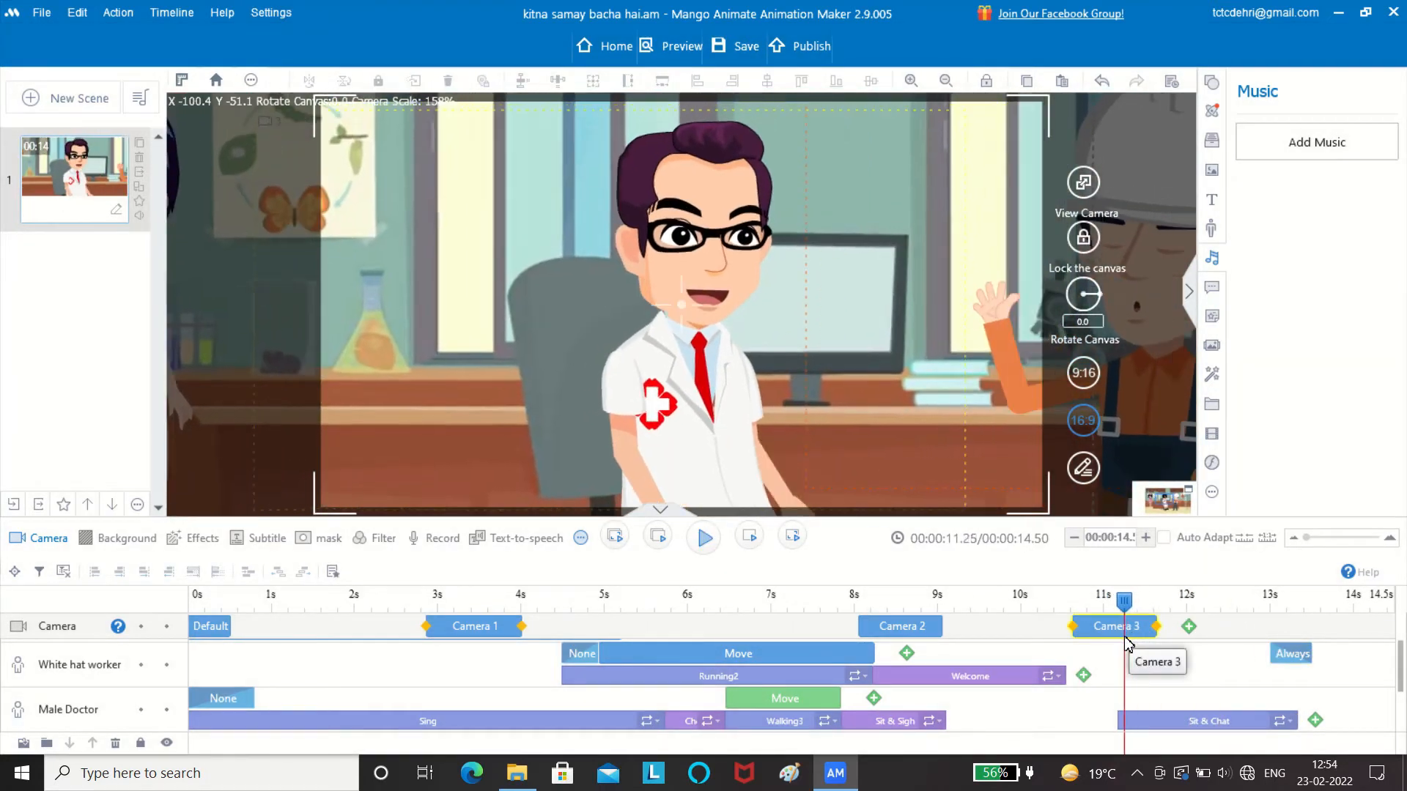
pyautogui.click(1304, 146)
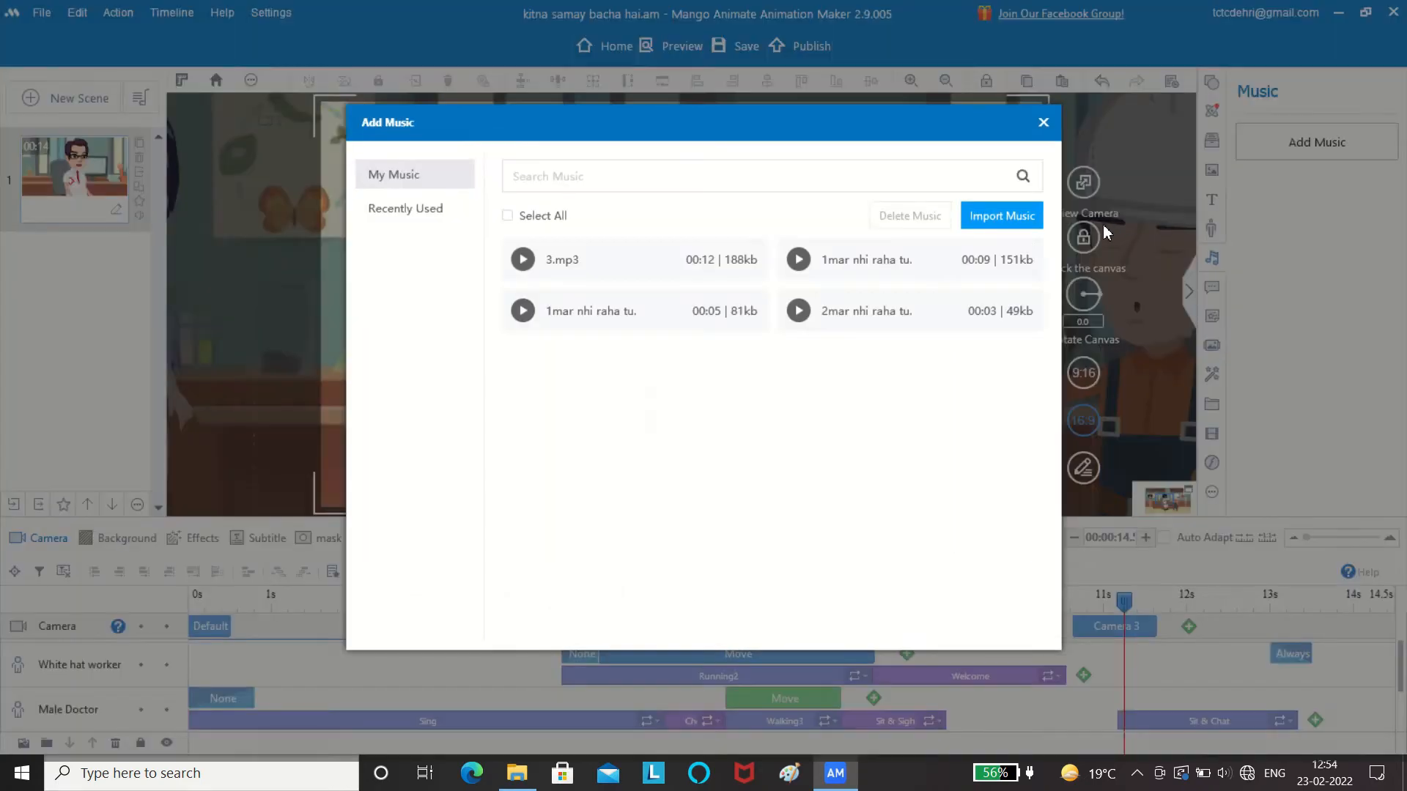
pyautogui.click(1028, 218)
pyautogui.click(91, 145)
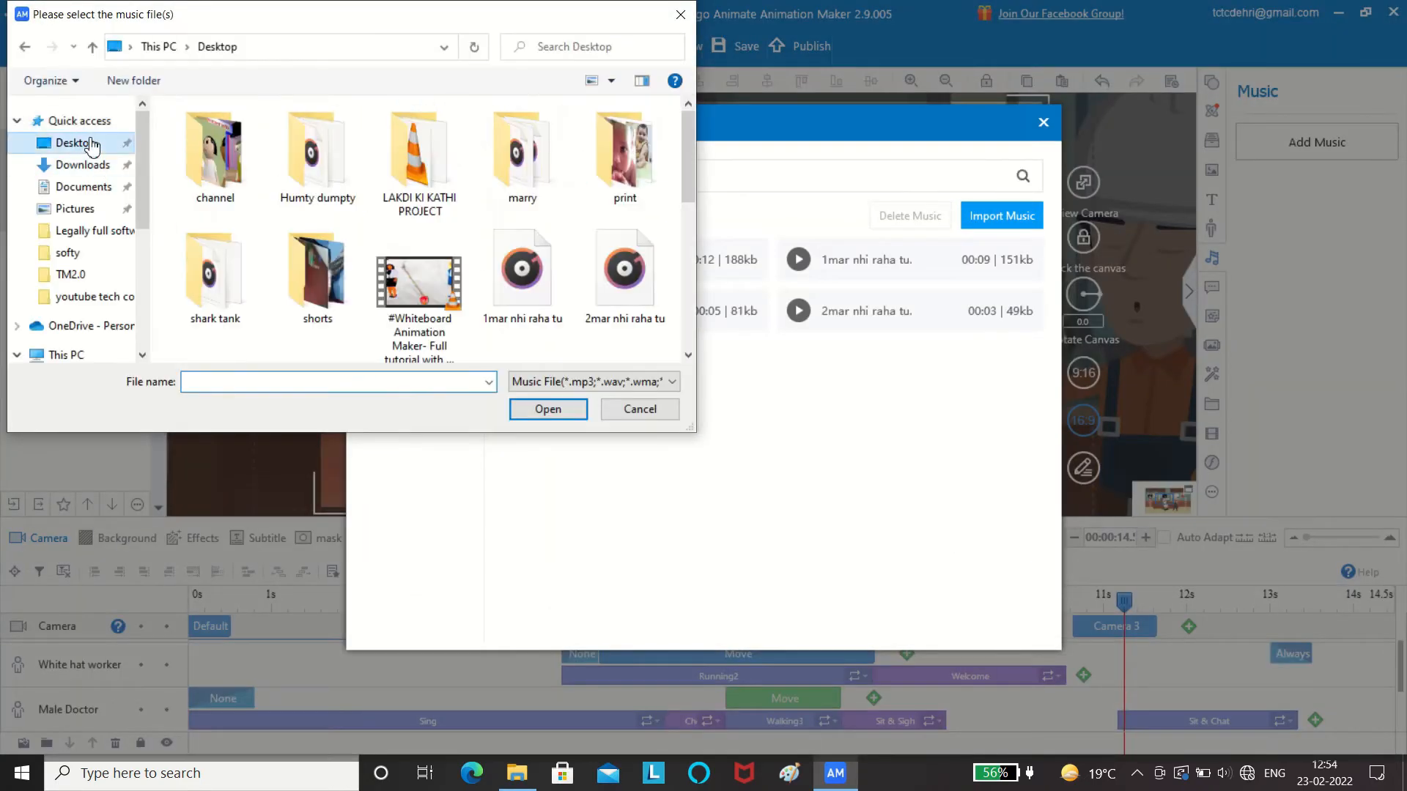
pyautogui.click(687, 359)
pyautogui.click(220, 290)
pyautogui.click(549, 409)
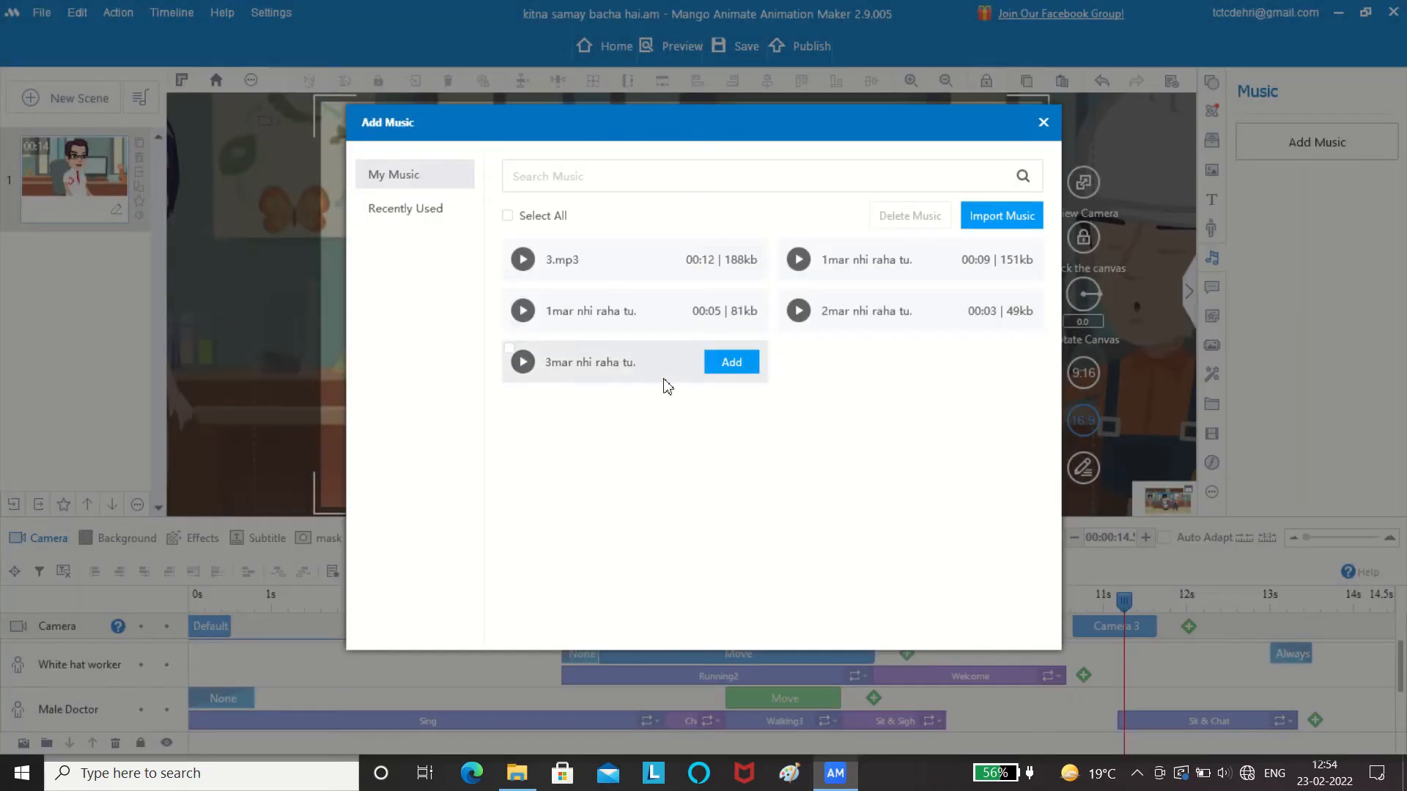
pyautogui.click(731, 362)
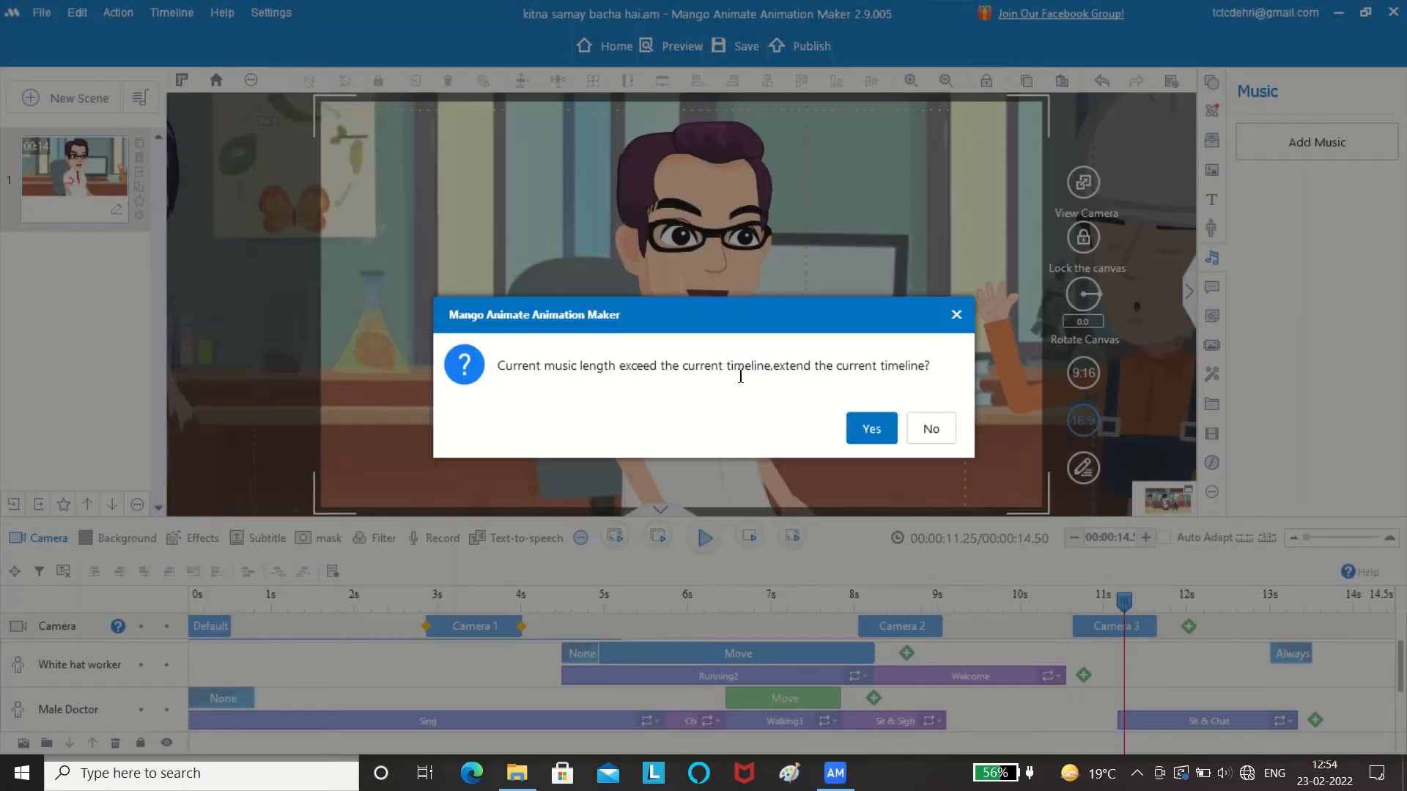
pyautogui.click(871, 431)
# Move the 3mar nhi raha tu clip to start at 10.59 s and play it with the doctor's shot
pyautogui.moveTo(1143, 652); pyautogui.dragTo(1114, 663)
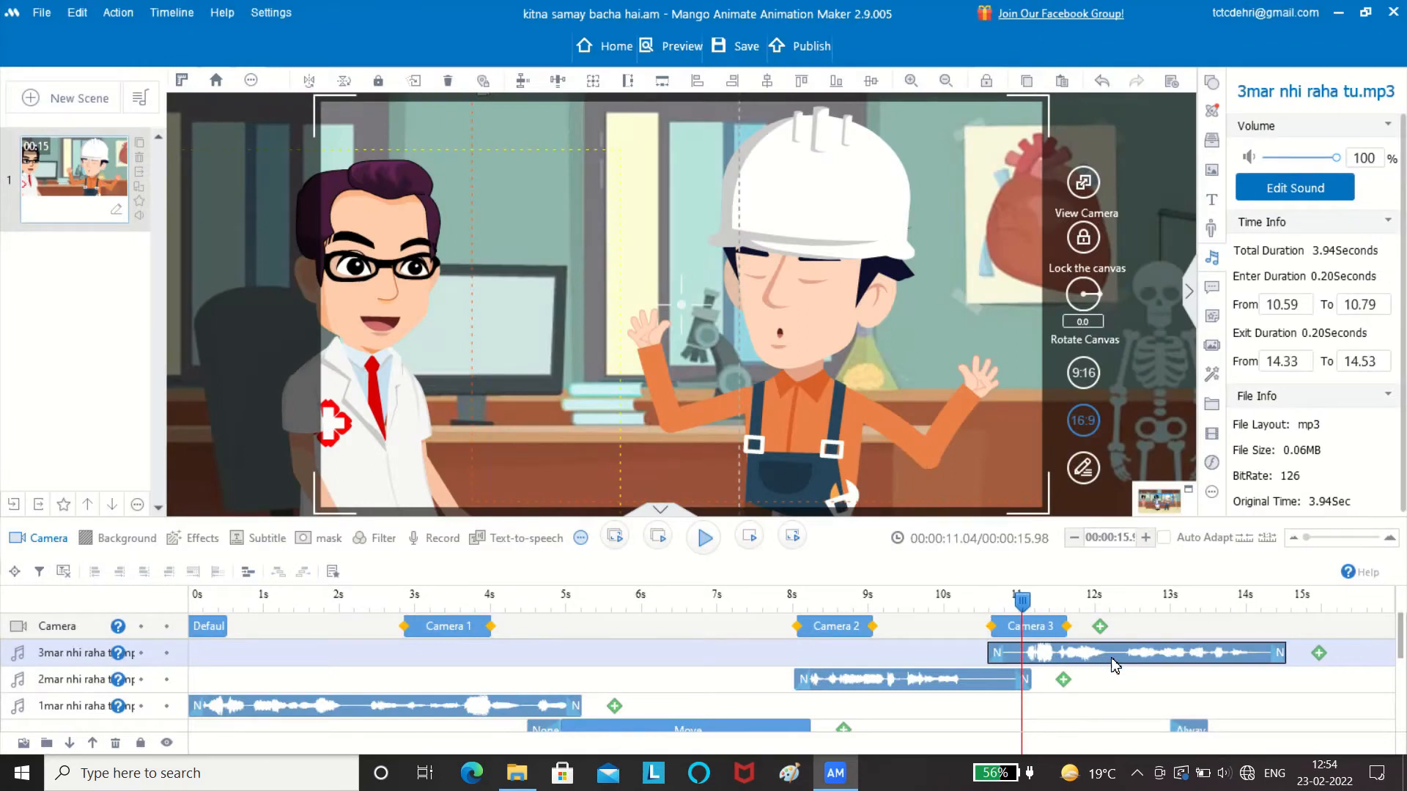
pyautogui.press('space')
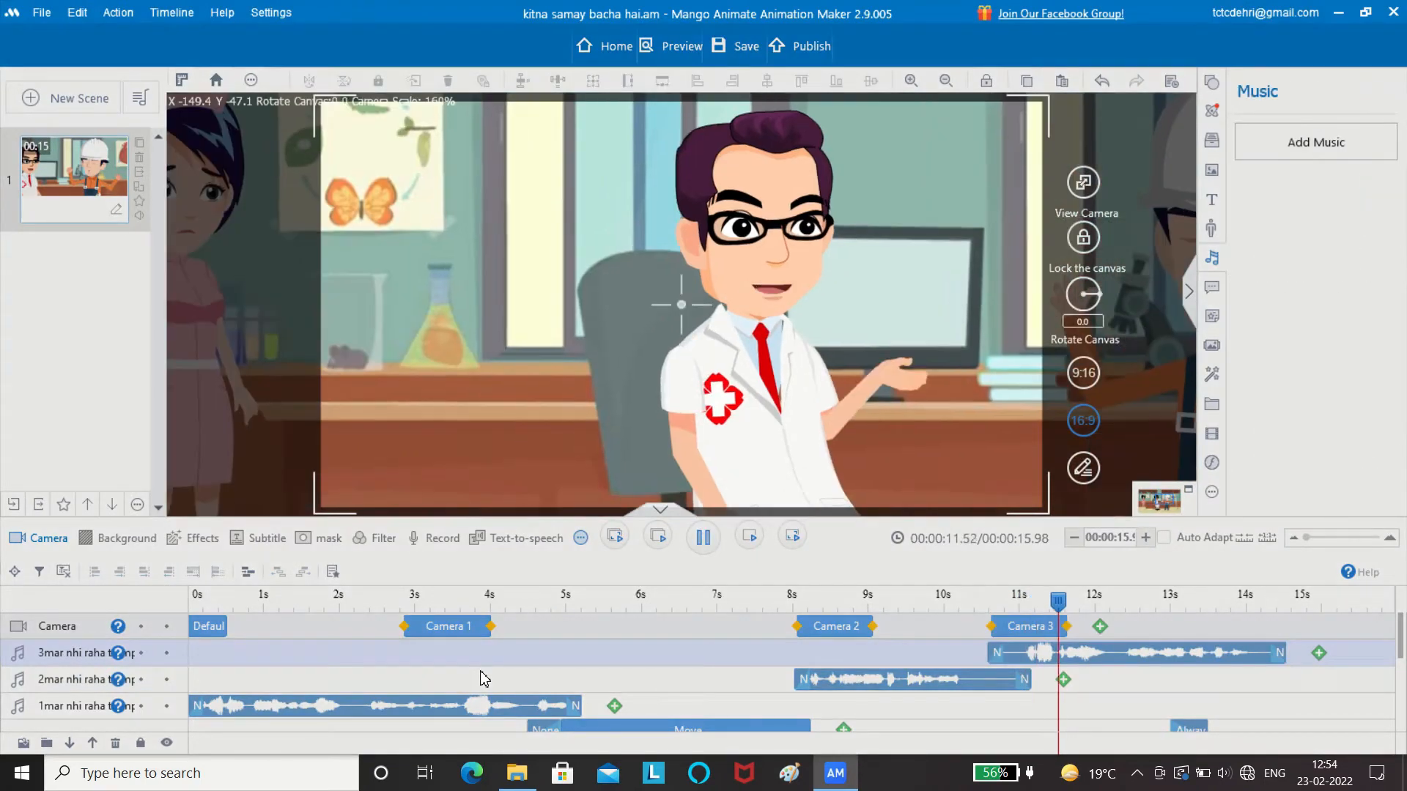
pyautogui.press('space')
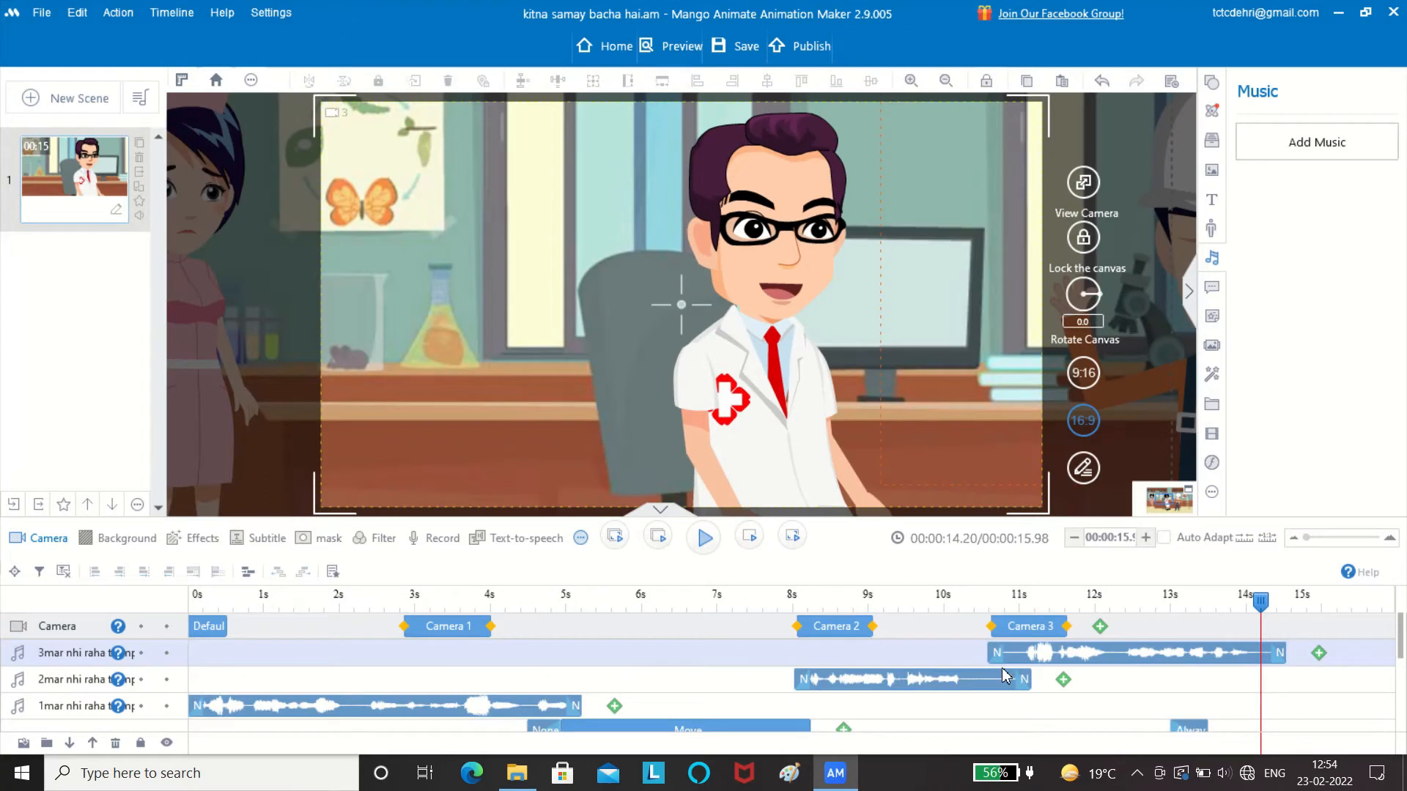
# Stretch the Male Doctor's Sit & Chat action to end at about 14.2 s and play the section
pyautogui.click(756, 279)
pyautogui.moveTo(1194, 722); pyautogui.dragTo(1263, 723)
pyautogui.moveTo(1260, 604); pyautogui.dragTo(1084, 646)
pyautogui.press('space')
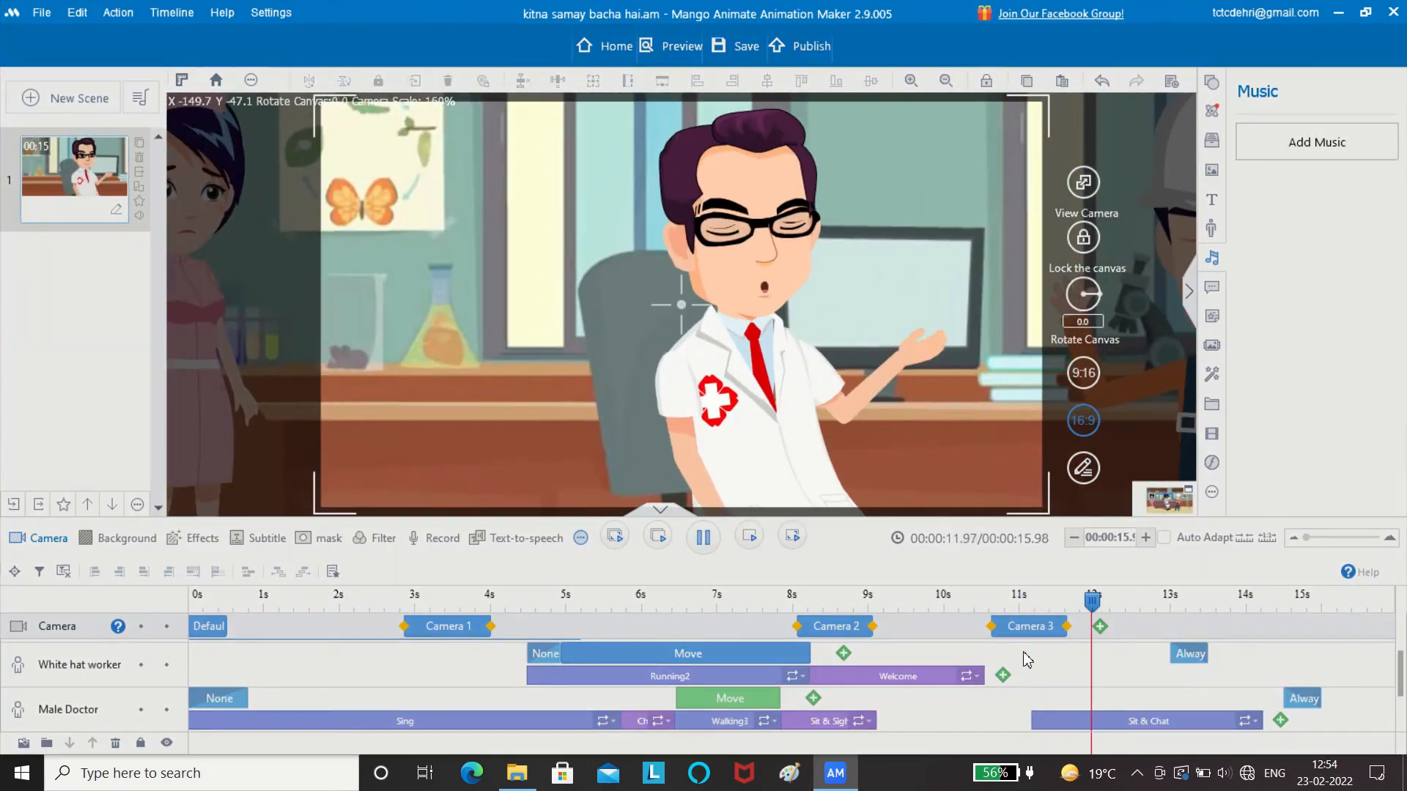
pyautogui.press('space')
# Add a camera after Camera 3 and move it to start at about 14.2 s
pyautogui.moveTo(1338, 602); pyautogui.dragTo(1262, 659)
pyautogui.click(1101, 627)
pyautogui.click(1127, 599)
pyautogui.moveTo(1130, 628); pyautogui.dragTo(1303, 635)
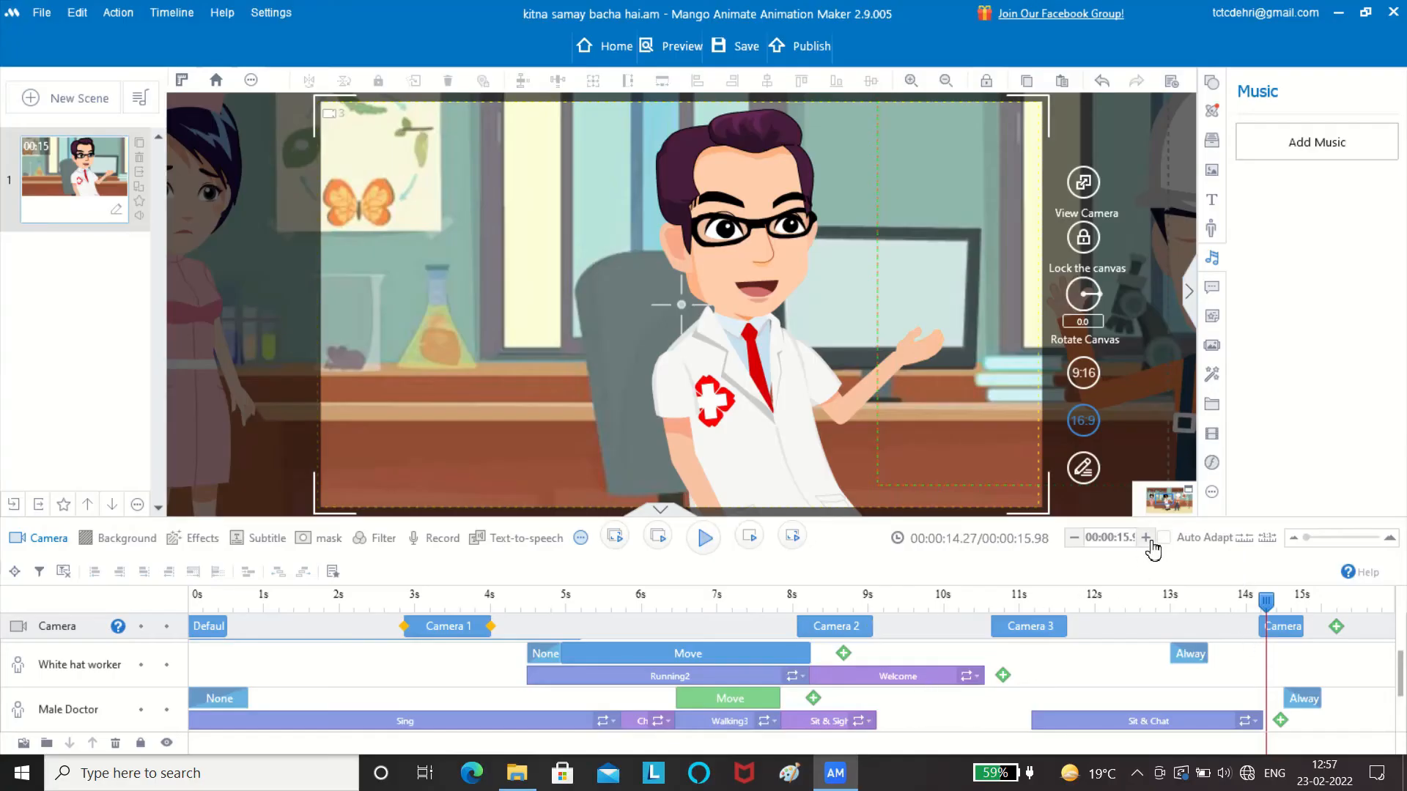
# Extend the scene duration to 25.48 s and move the exit effects of White hat worker and Male Doctor to its end
pyautogui.click(1147, 539)
pyautogui.click(1147, 539)
pyautogui.click(1147, 539)
pyautogui.click(1147, 539)
pyautogui.click(1147, 538)
pyautogui.click(1147, 539)
pyautogui.click(1147, 538)
pyautogui.click(1146, 539)
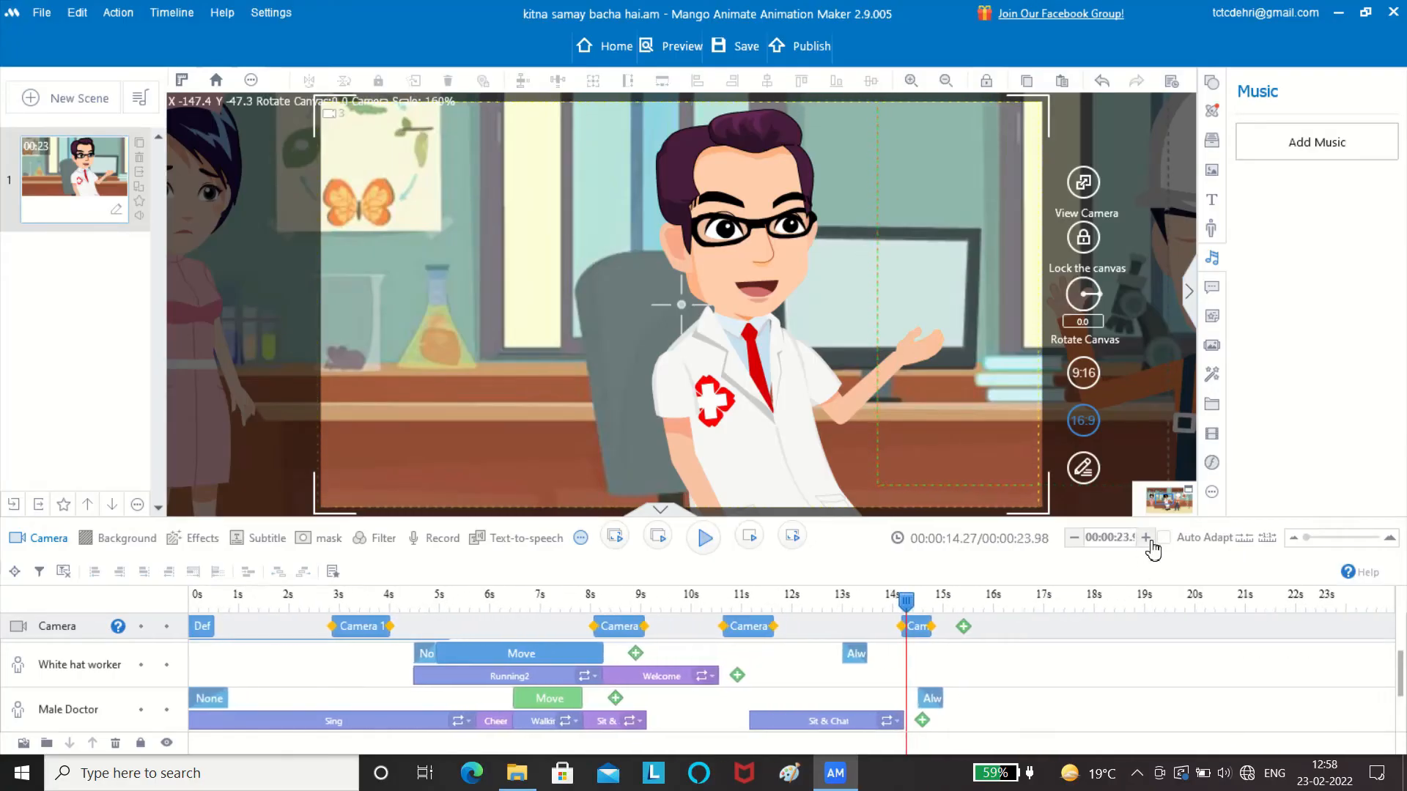
pyautogui.click(1147, 538)
pyautogui.moveTo(816, 663); pyautogui.dragTo(1392, 689)
pyautogui.moveTo(887, 701); pyautogui.dragTo(1405, 742)
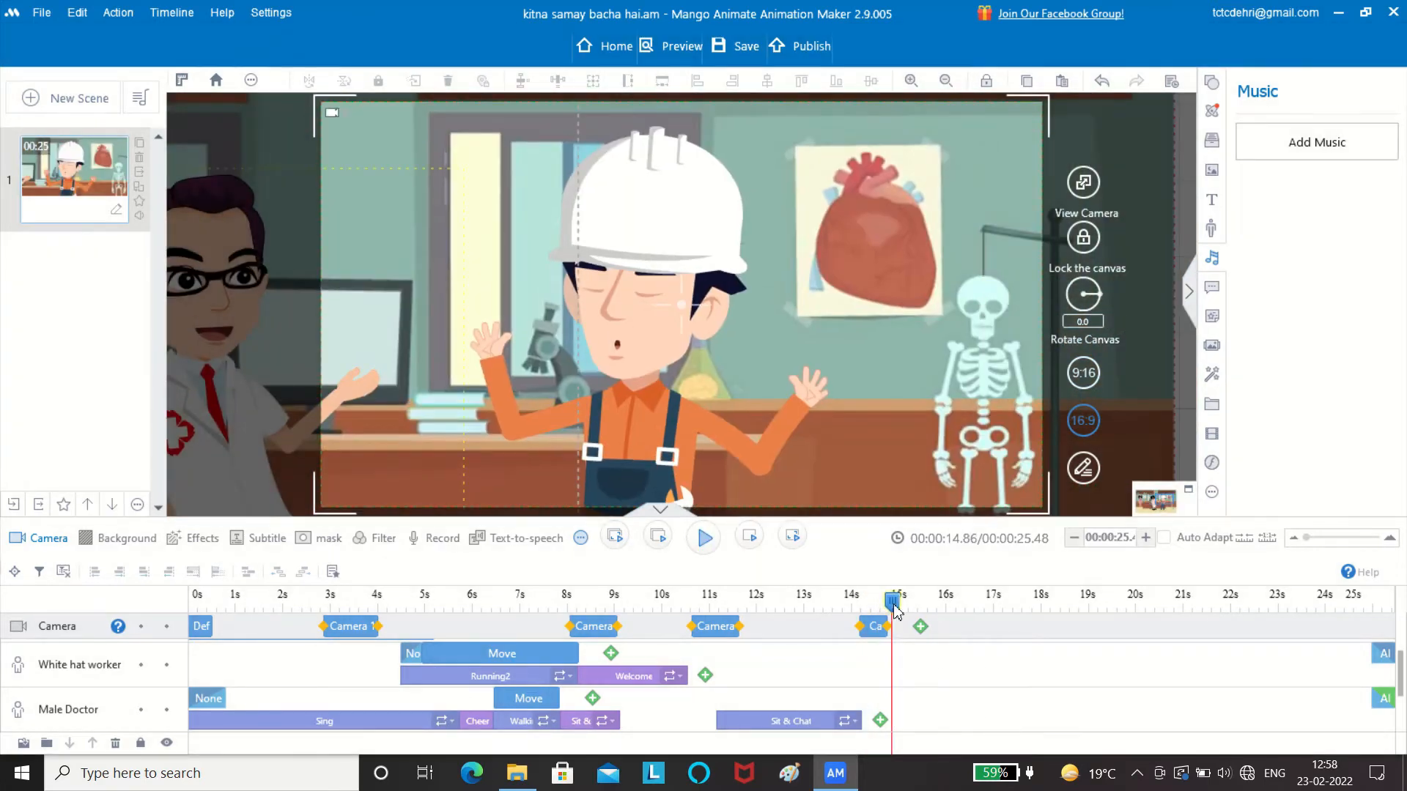
# Add the Crying emotion action to White hat worker and place it from about 14.5 s to 17.3 s
pyautogui.click(870, 628)
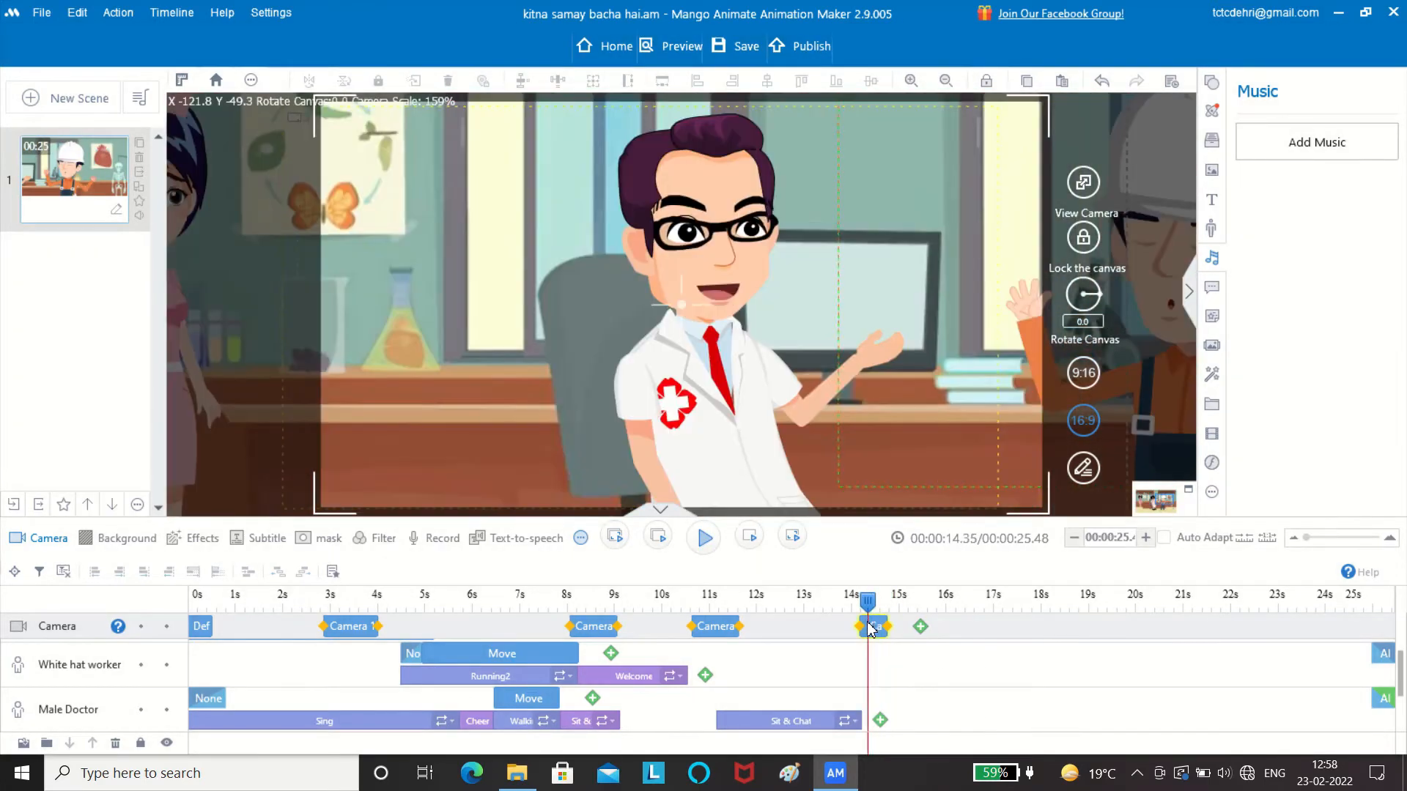
pyautogui.click(867, 628)
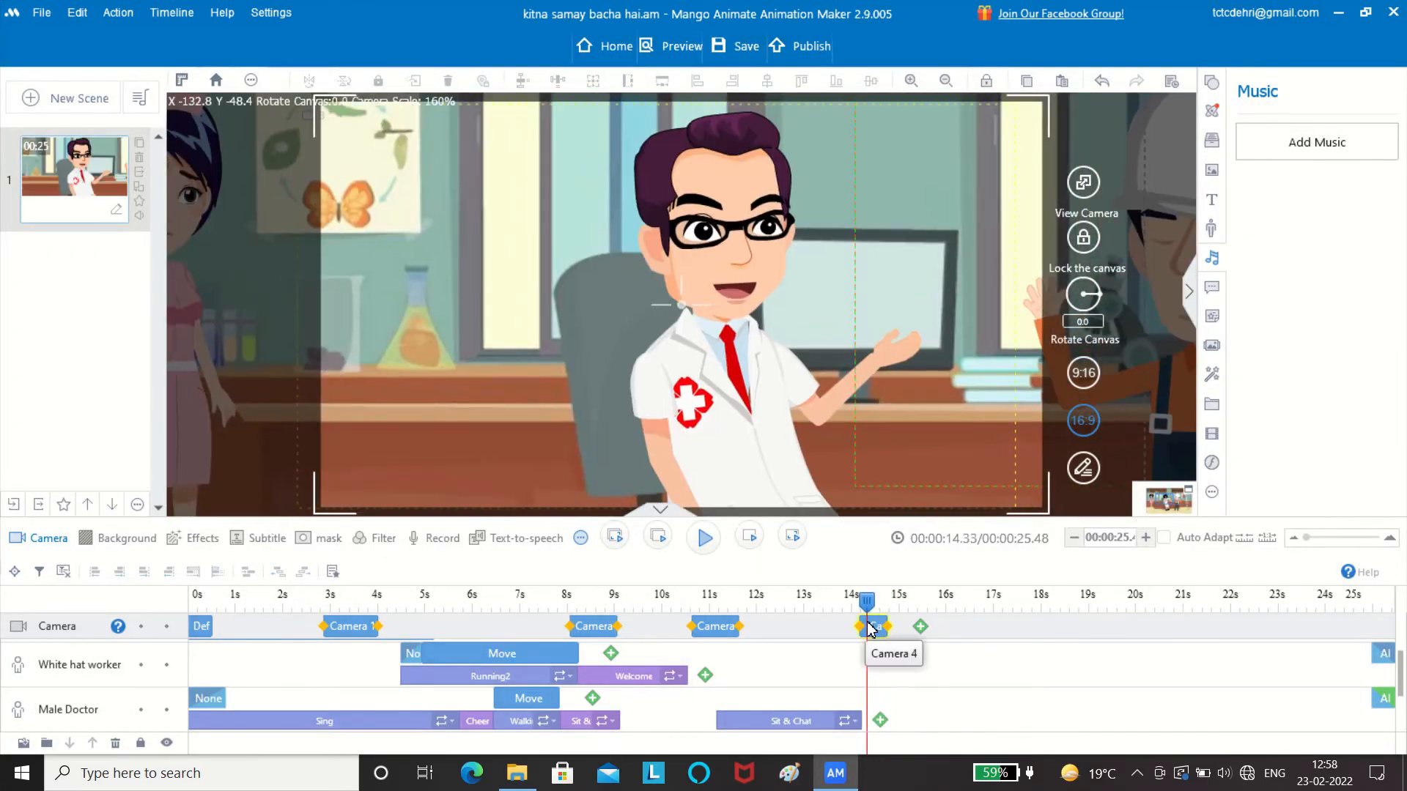
pyautogui.click(706, 675)
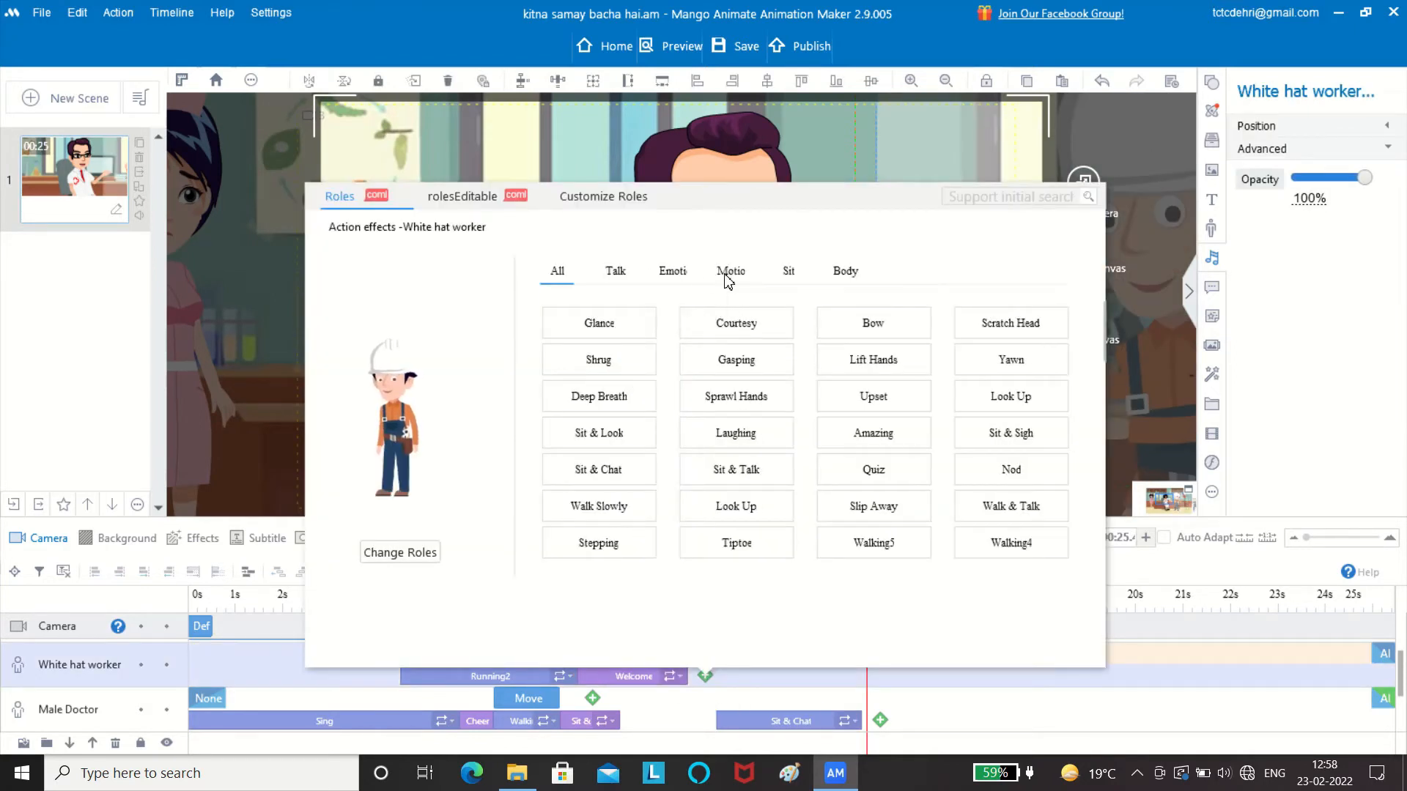
pyautogui.click(672, 275)
pyautogui.click(595, 364)
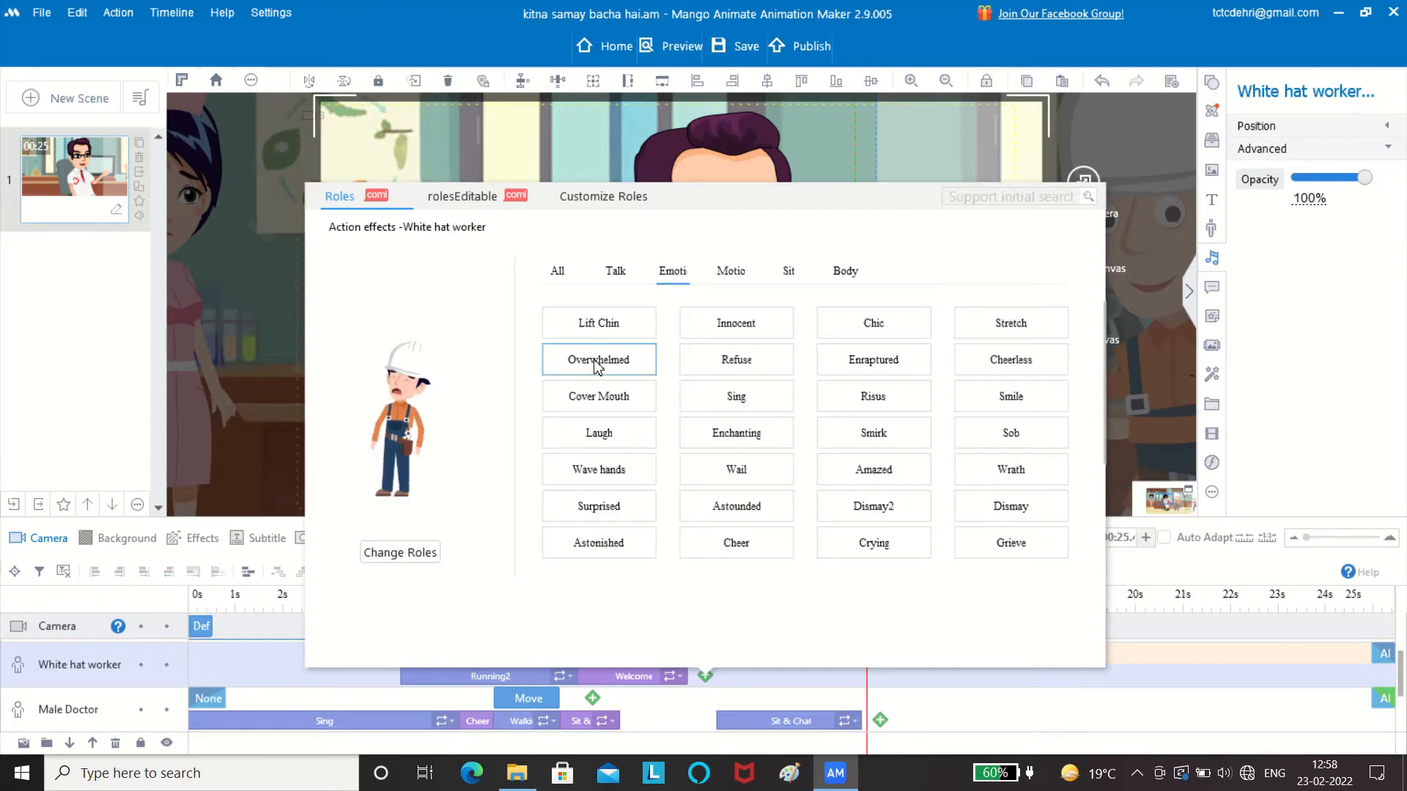
pyautogui.click(848, 545)
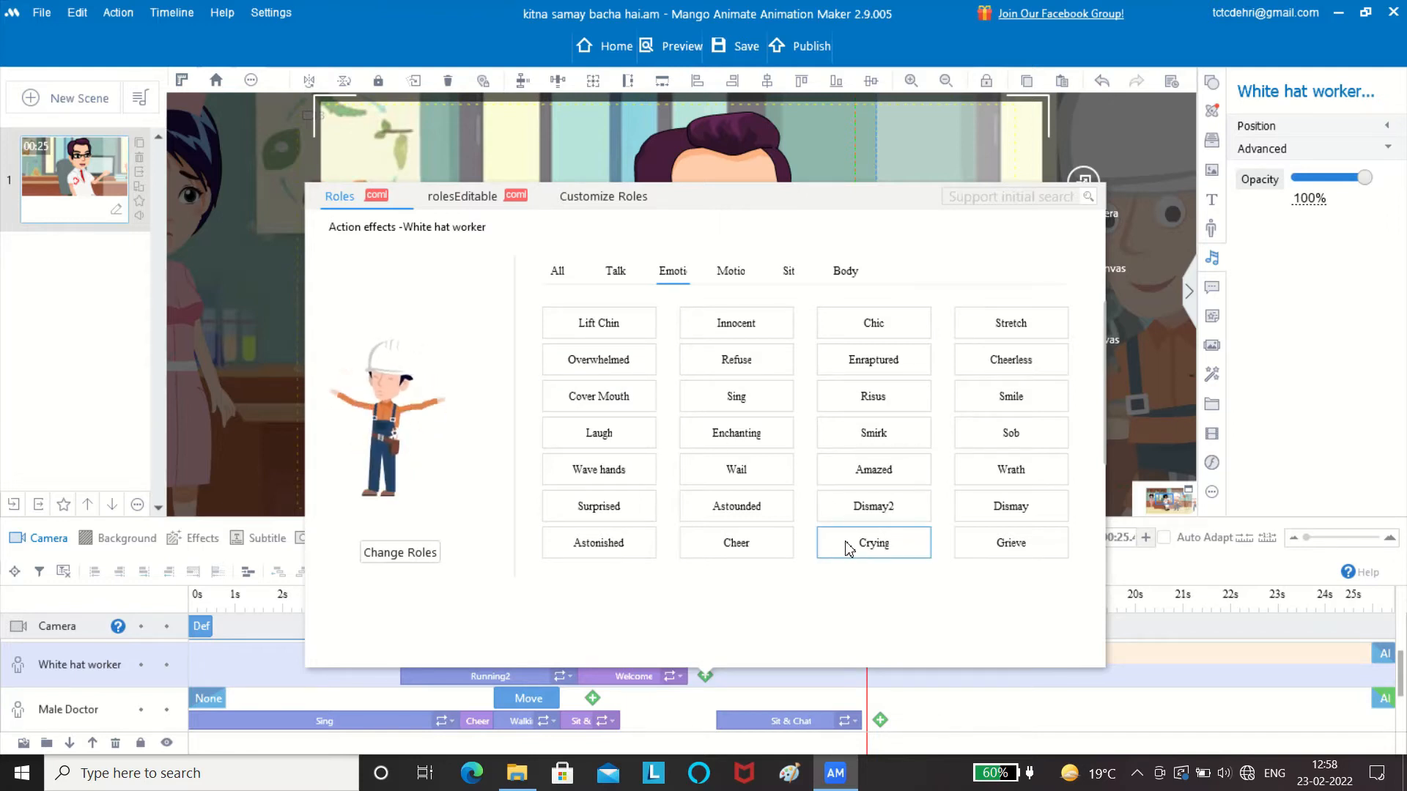
pyautogui.click(849, 550)
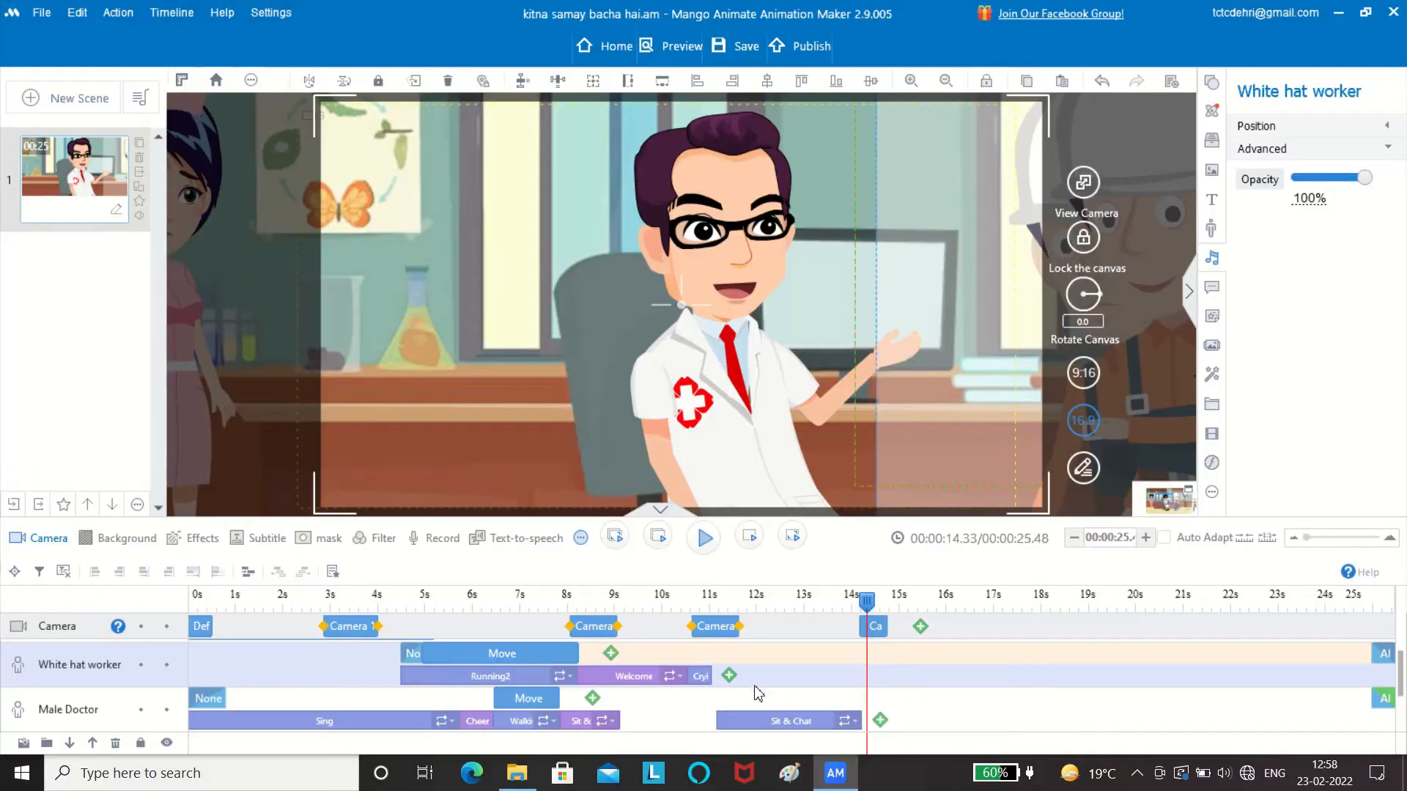
pyautogui.moveTo(715, 681); pyautogui.dragTo(934, 718)
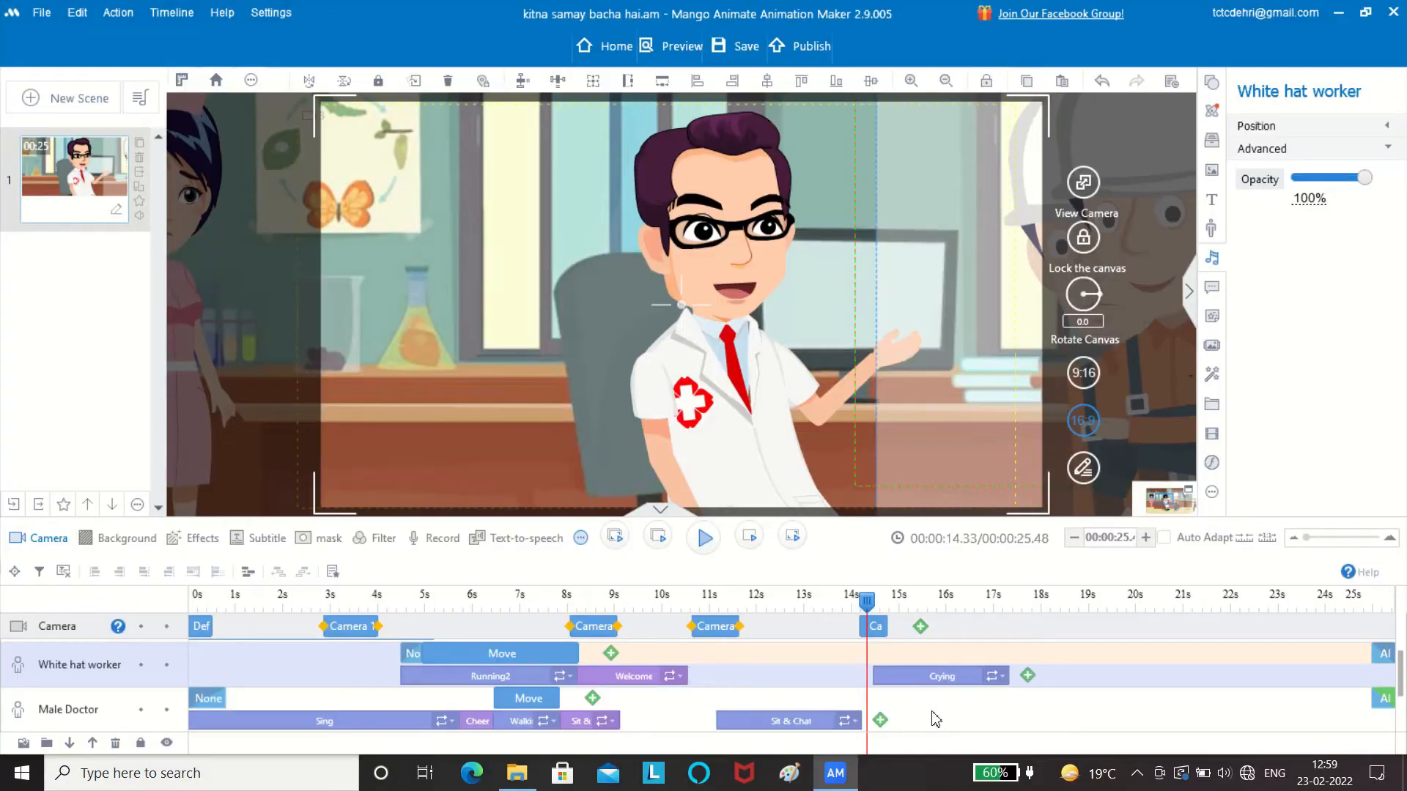
pyautogui.click(906, 687)
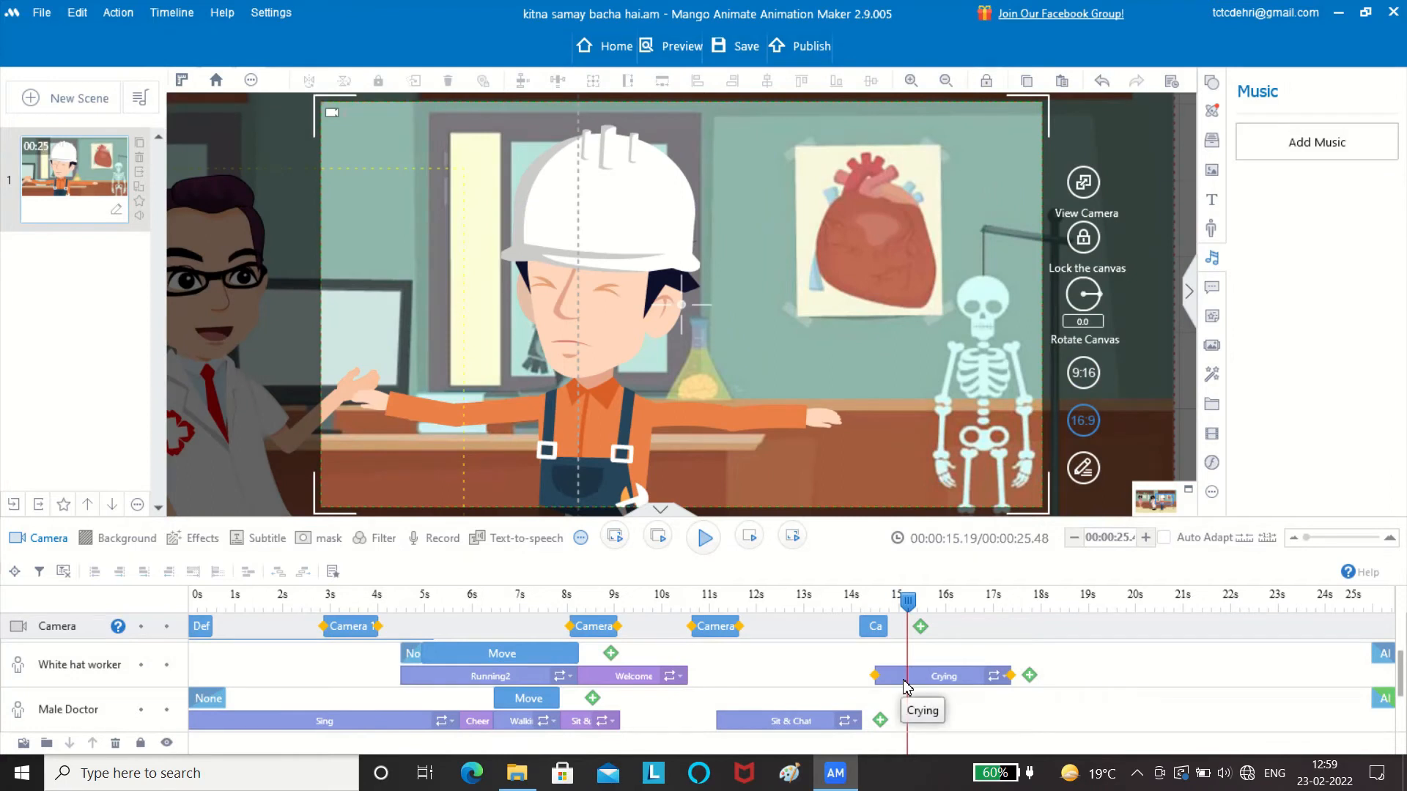
# Play the start of the Crying action, then import 4mar nhi raha tu and add it to the timeline at about 14.55 s
pyautogui.click(906, 688)
pyautogui.click(812, 628)
pyautogui.press('space')
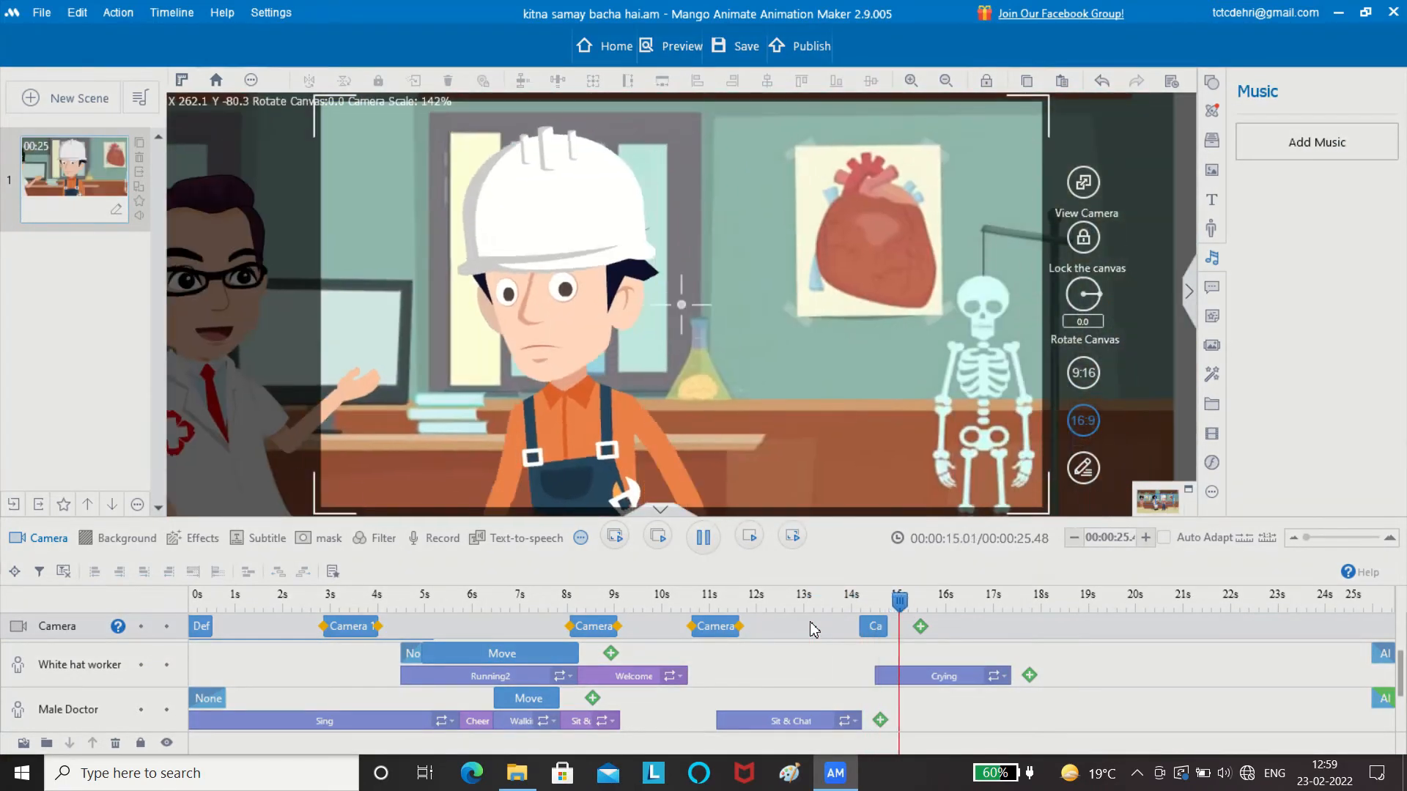
pyautogui.press('space')
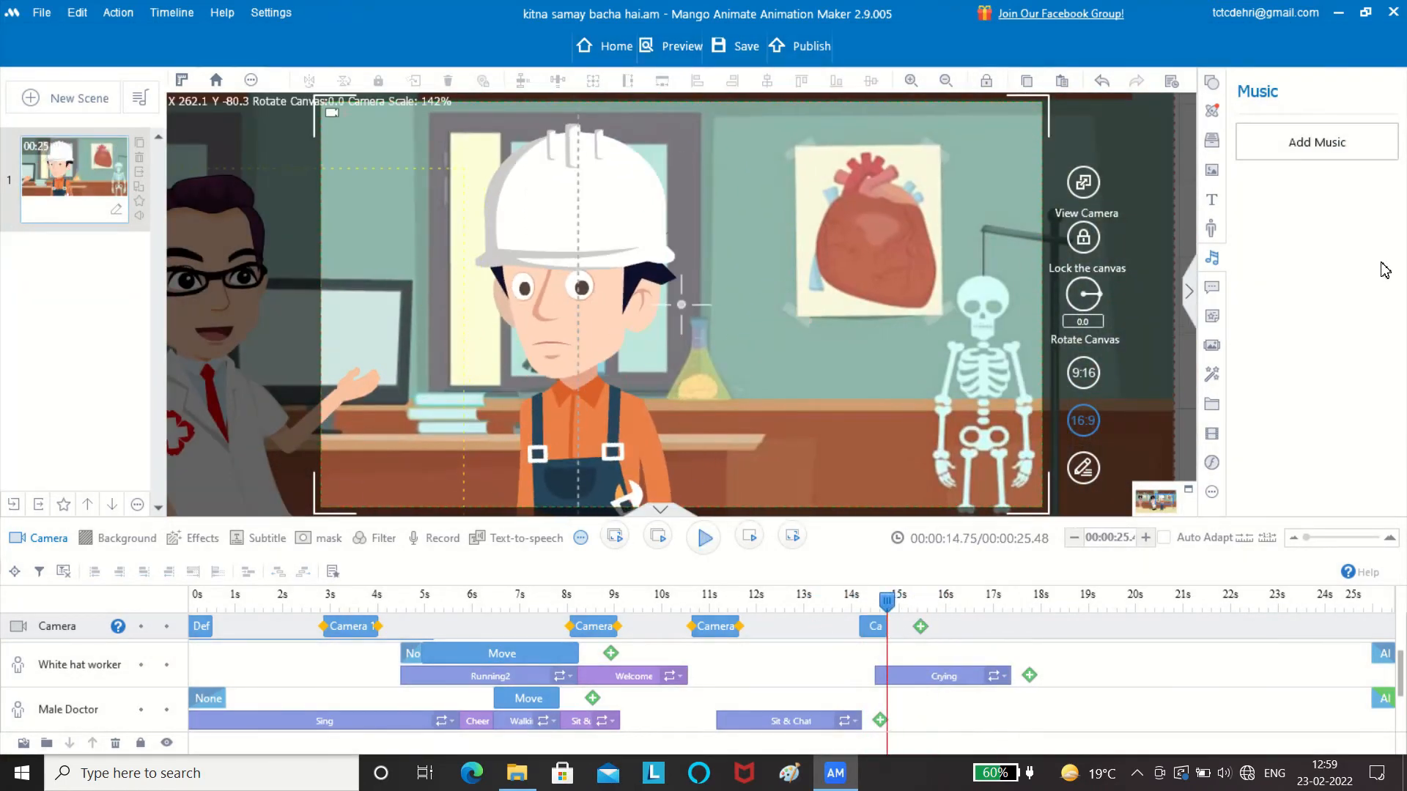
pyautogui.click(1263, 155)
pyautogui.click(995, 218)
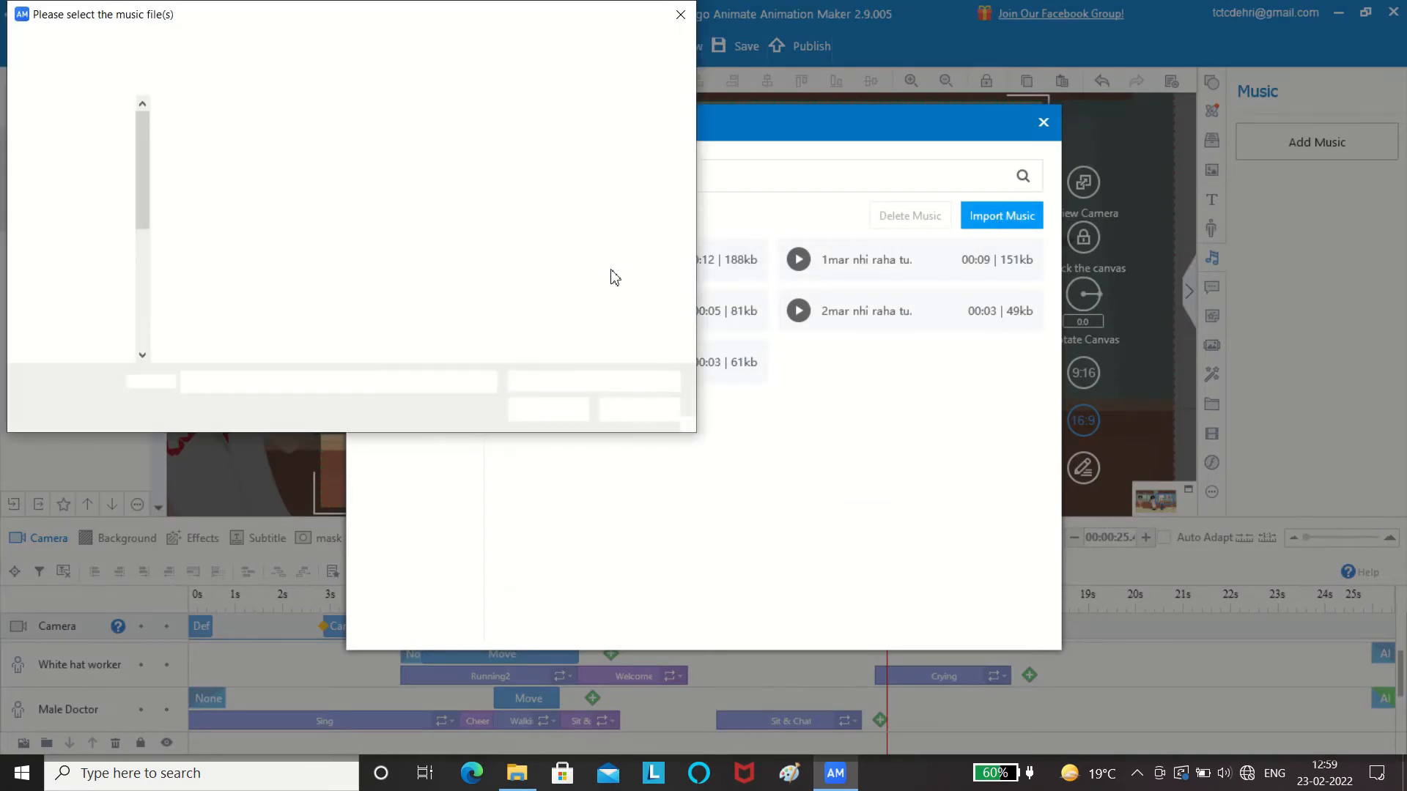
pyautogui.doubleClick(504, 138)
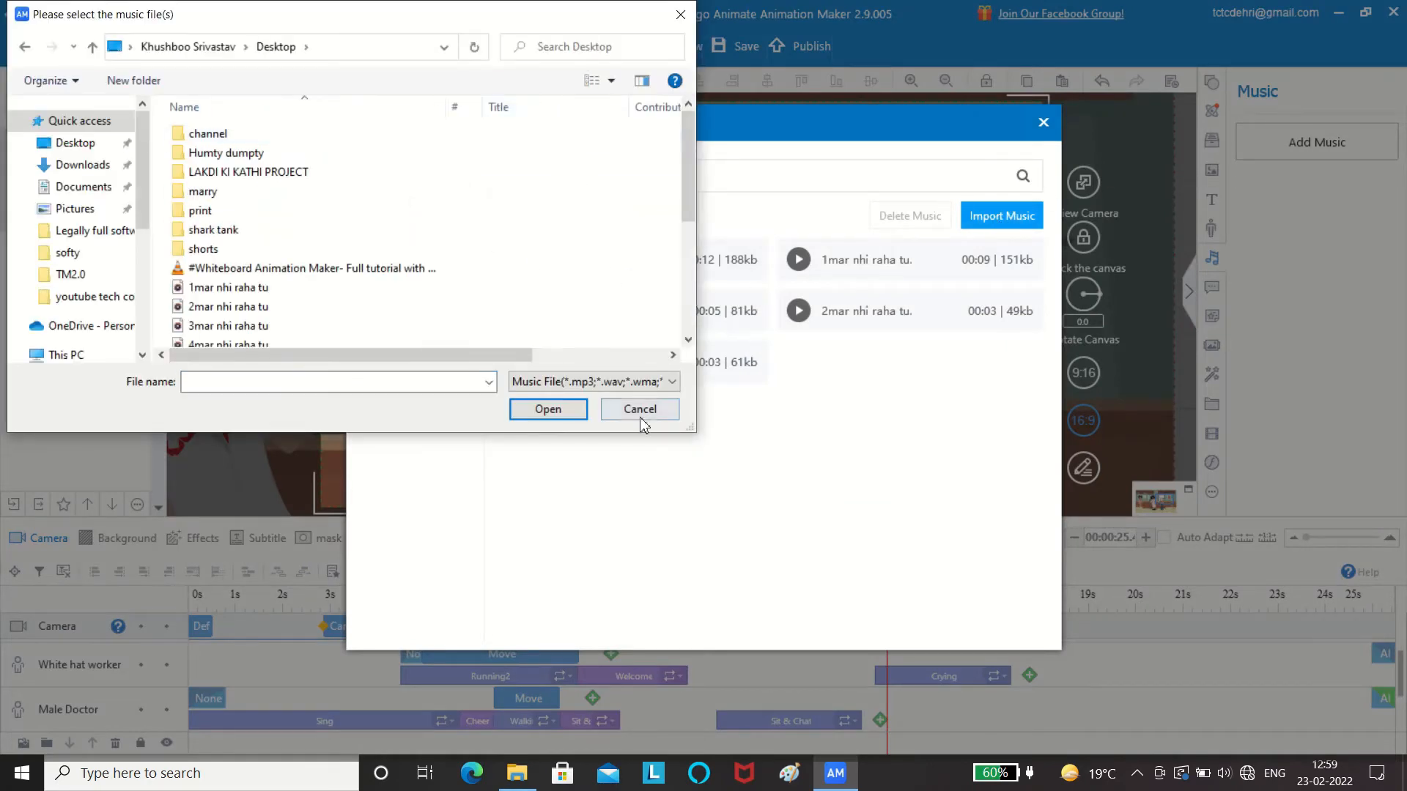
pyautogui.click(242, 344)
pyautogui.click(548, 409)
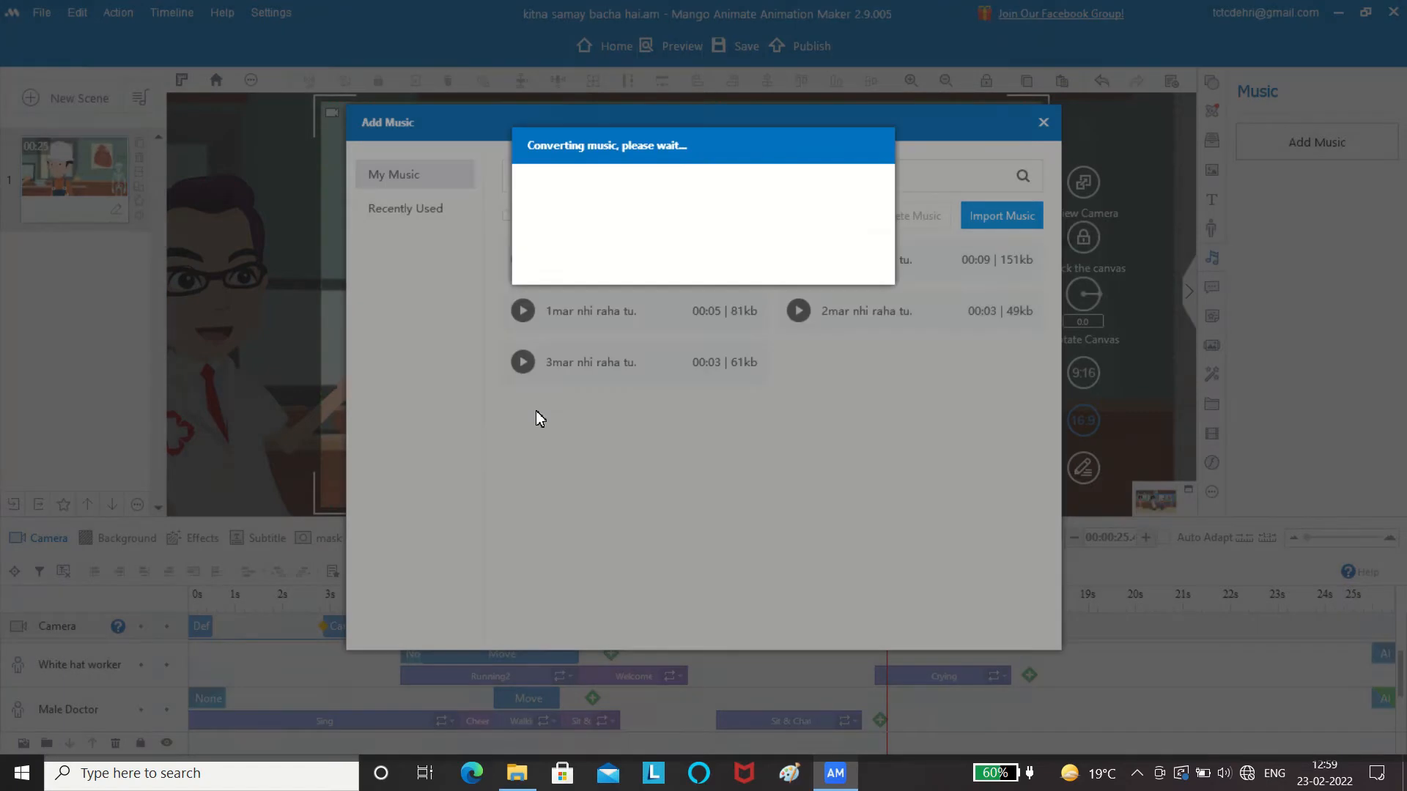
pyautogui.click(1007, 362)
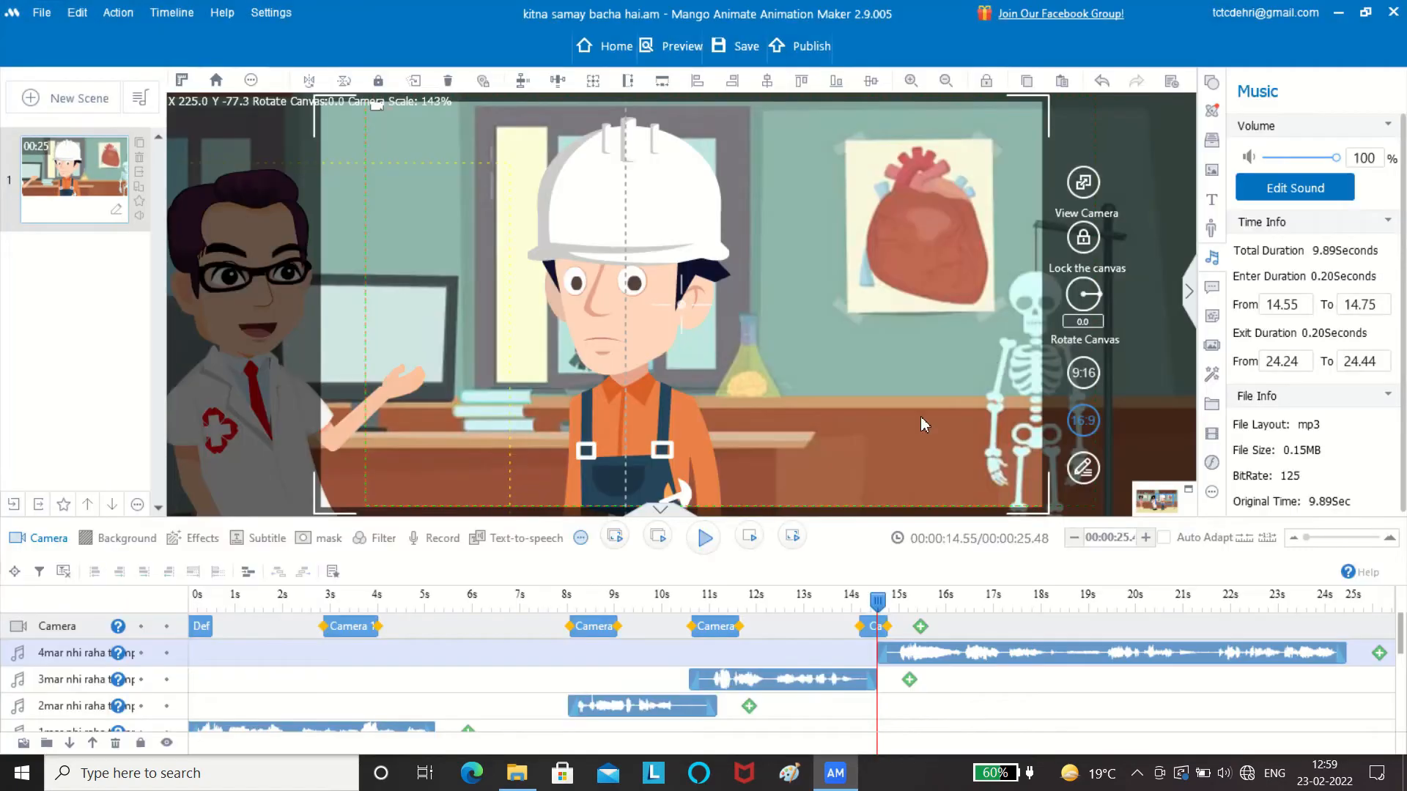
# Move the 4mar nhi raha tu audio clip to start at 14.15 s and play the section
pyautogui.moveTo(940, 663); pyautogui.dragTo(913, 674)
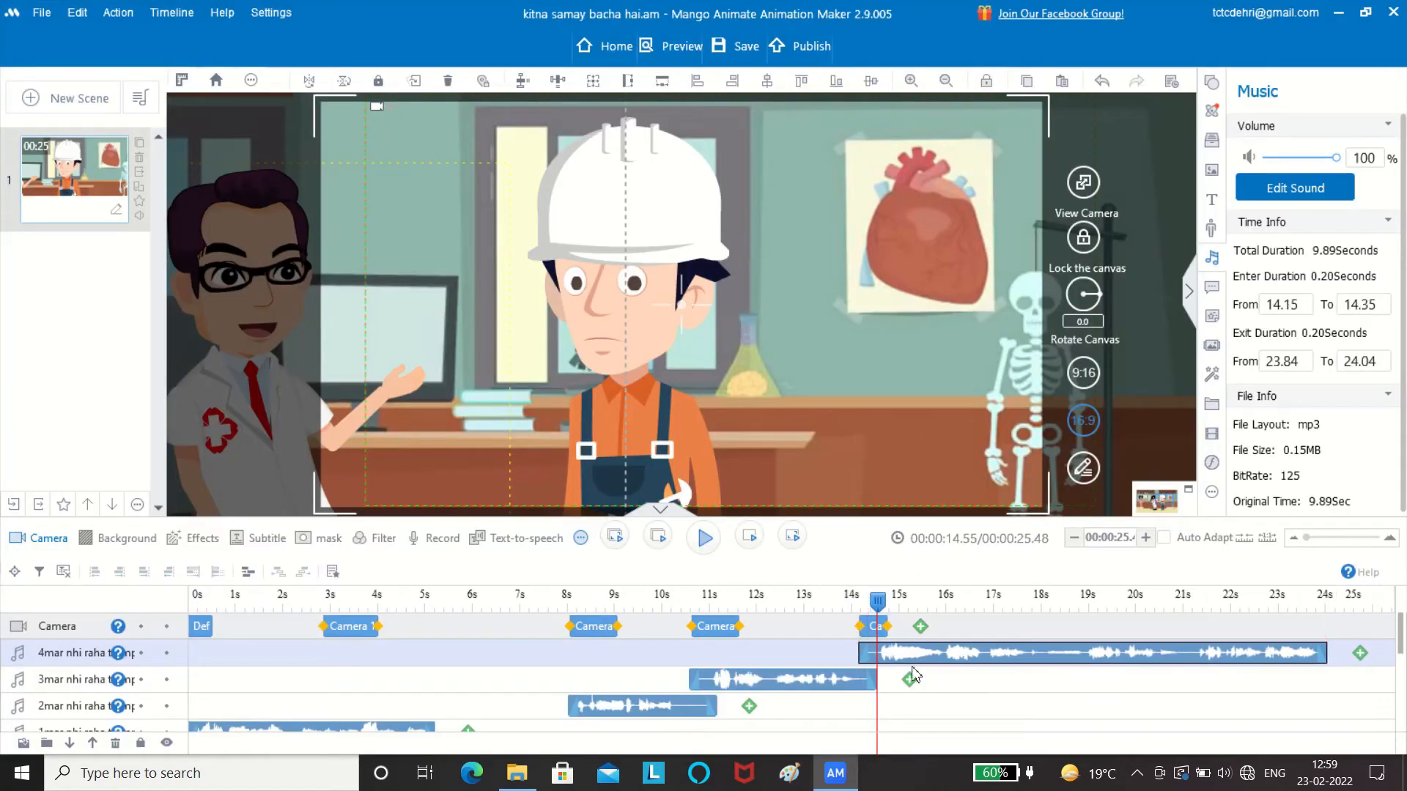
pyautogui.press('space')
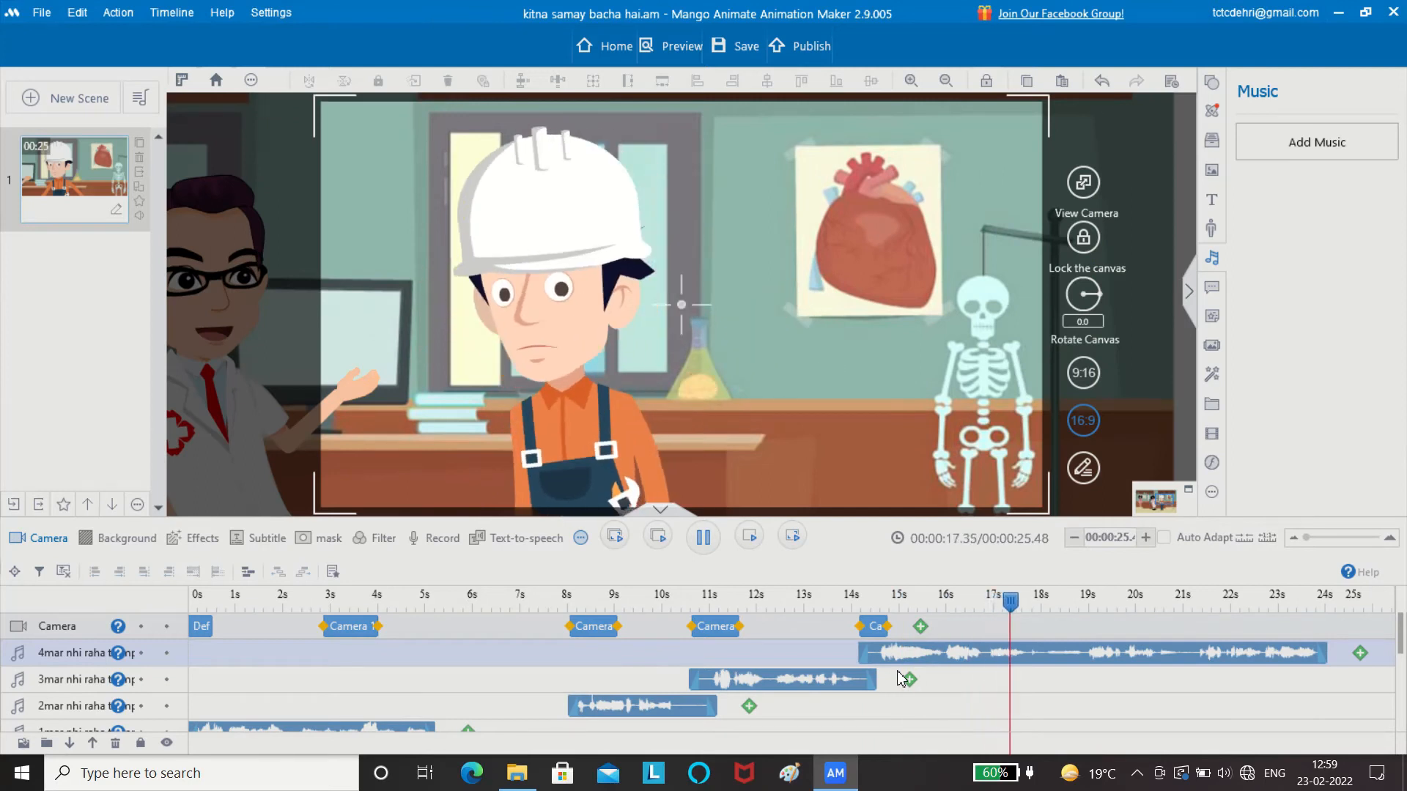
pyautogui.press('space')
# Shorten White hat worker's Crying action to end at about 16.7 s
pyautogui.moveTo(1017, 605); pyautogui.dragTo(985, 633)
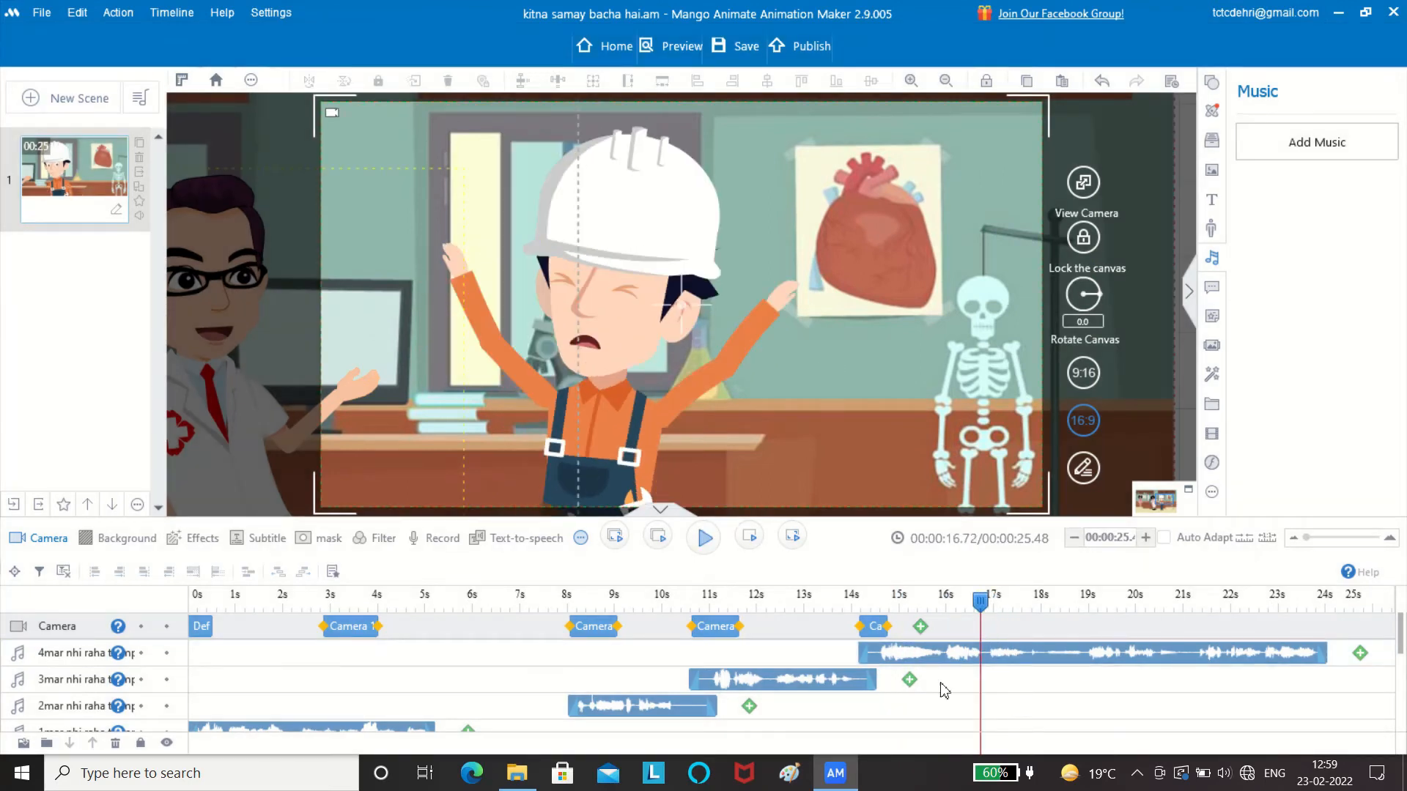
pyautogui.scroll(-2, 949, 696)
pyautogui.click(954, 706)
pyautogui.moveTo(1008, 726); pyautogui.dragTo(981, 731)
# Add the Shiver talk action to White hat worker directly after the Crying action
pyautogui.click(1000, 721)
pyautogui.click(965, 317)
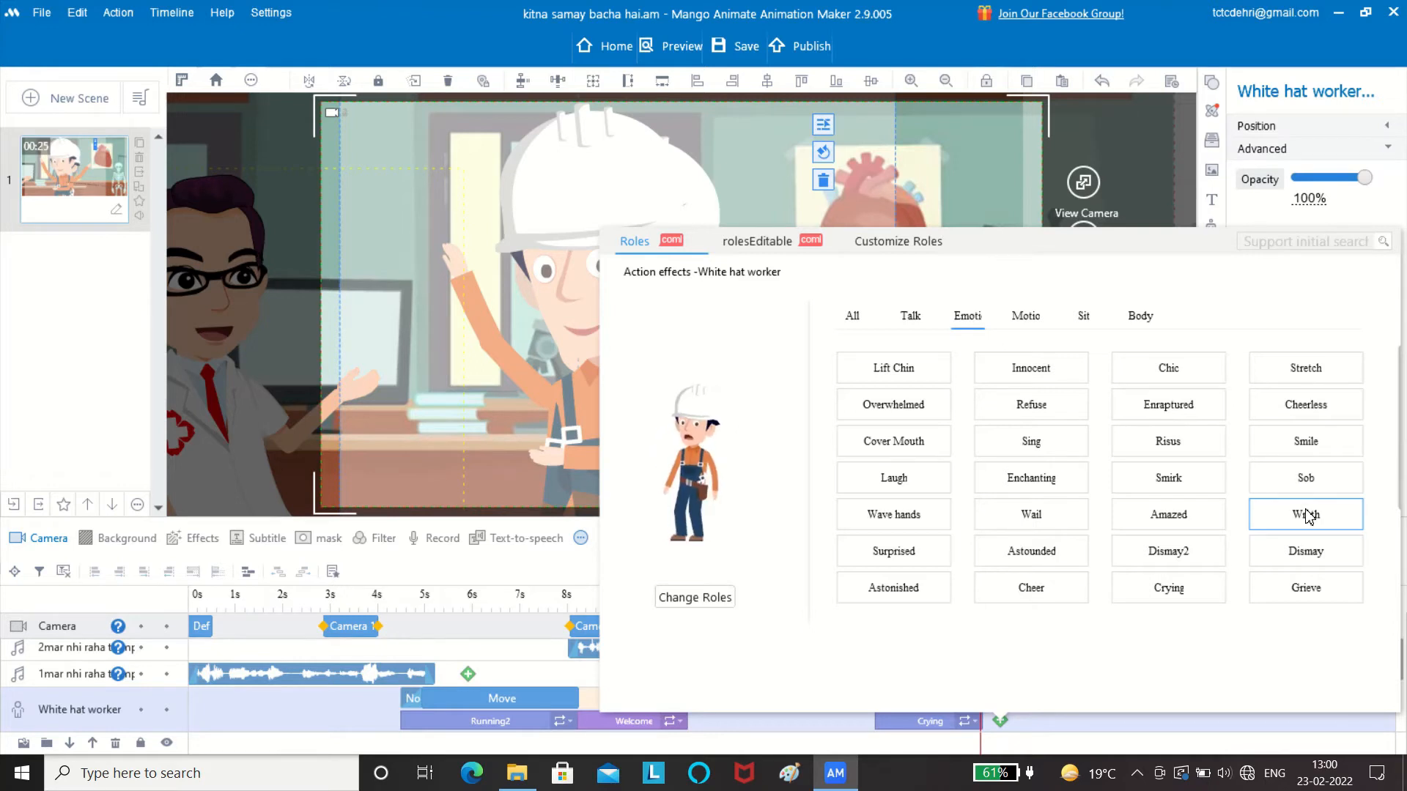
pyautogui.click(910, 317)
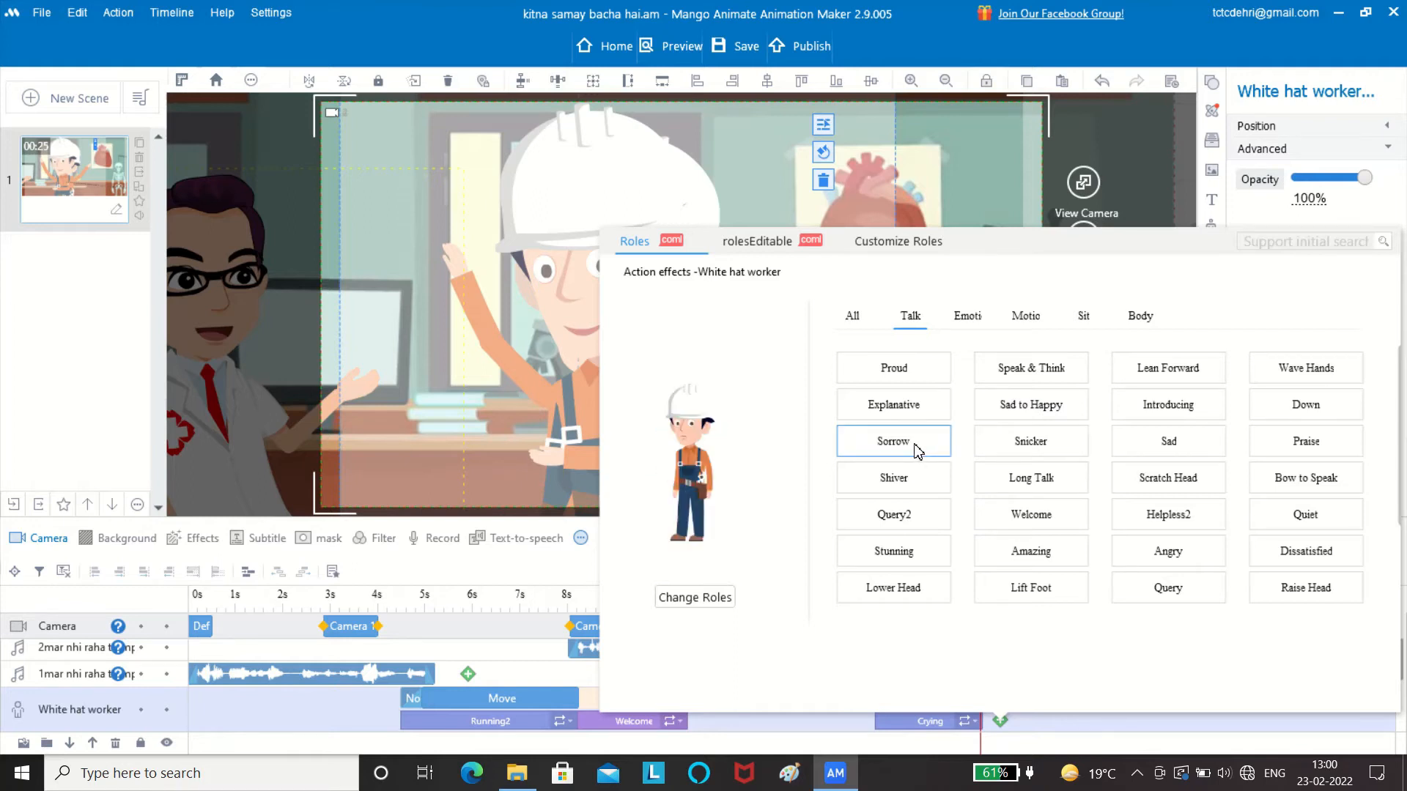
pyautogui.click(911, 481)
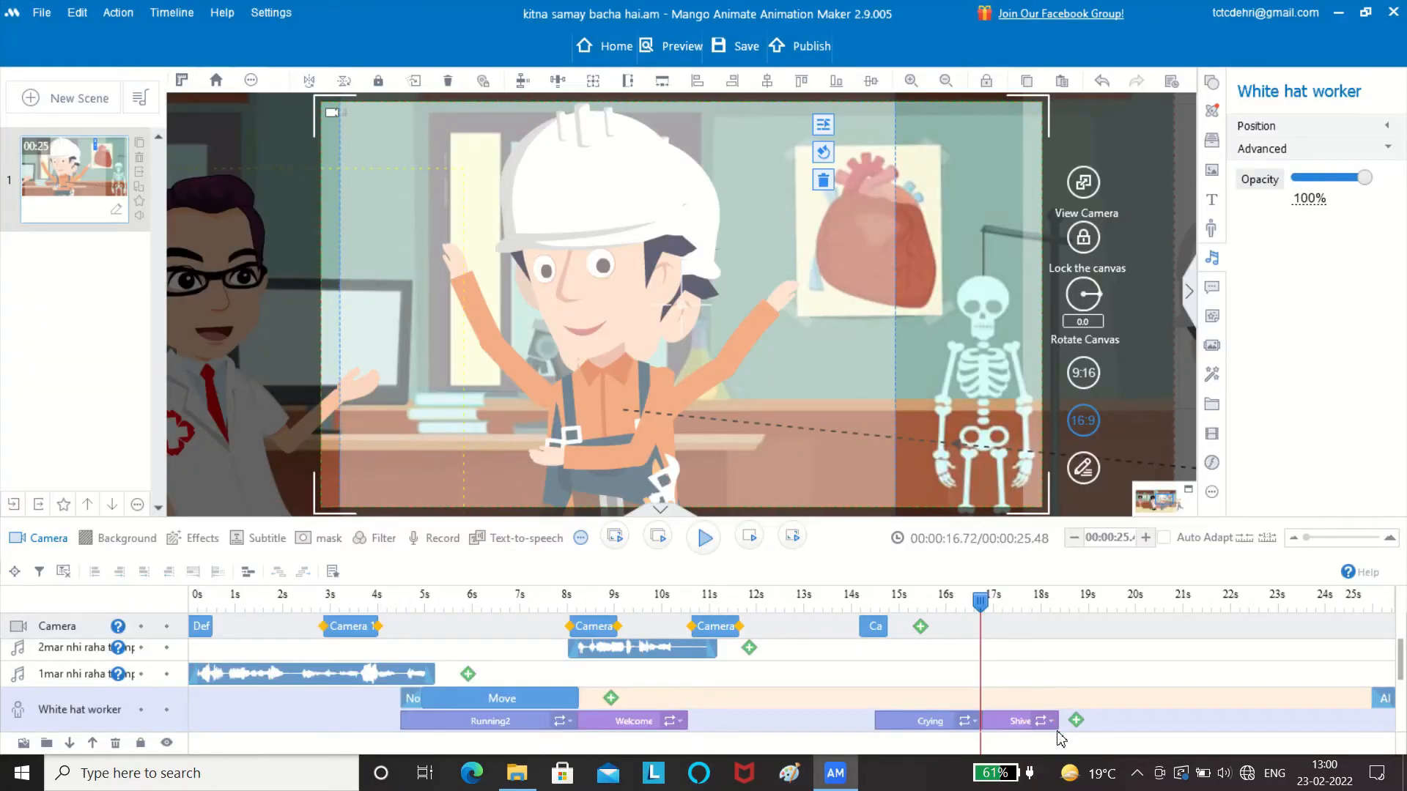
# Play White hat worker's Crying and Shiver actions to check them against the dialogue audio
pyautogui.press('space')
pyautogui.press('space')
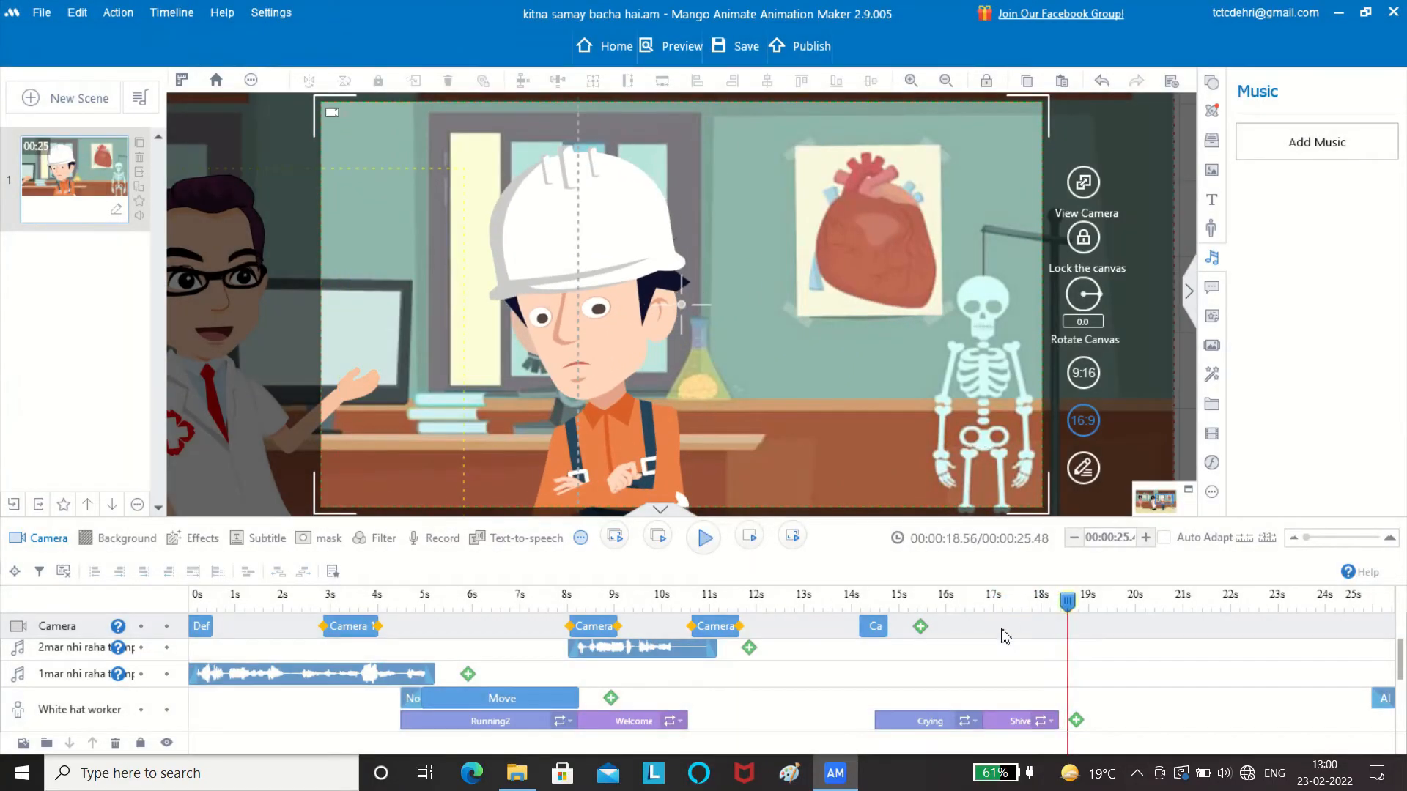
pyautogui.click(964, 639)
pyautogui.press('space')
pyautogui.press('space')
pyautogui.click(890, 639)
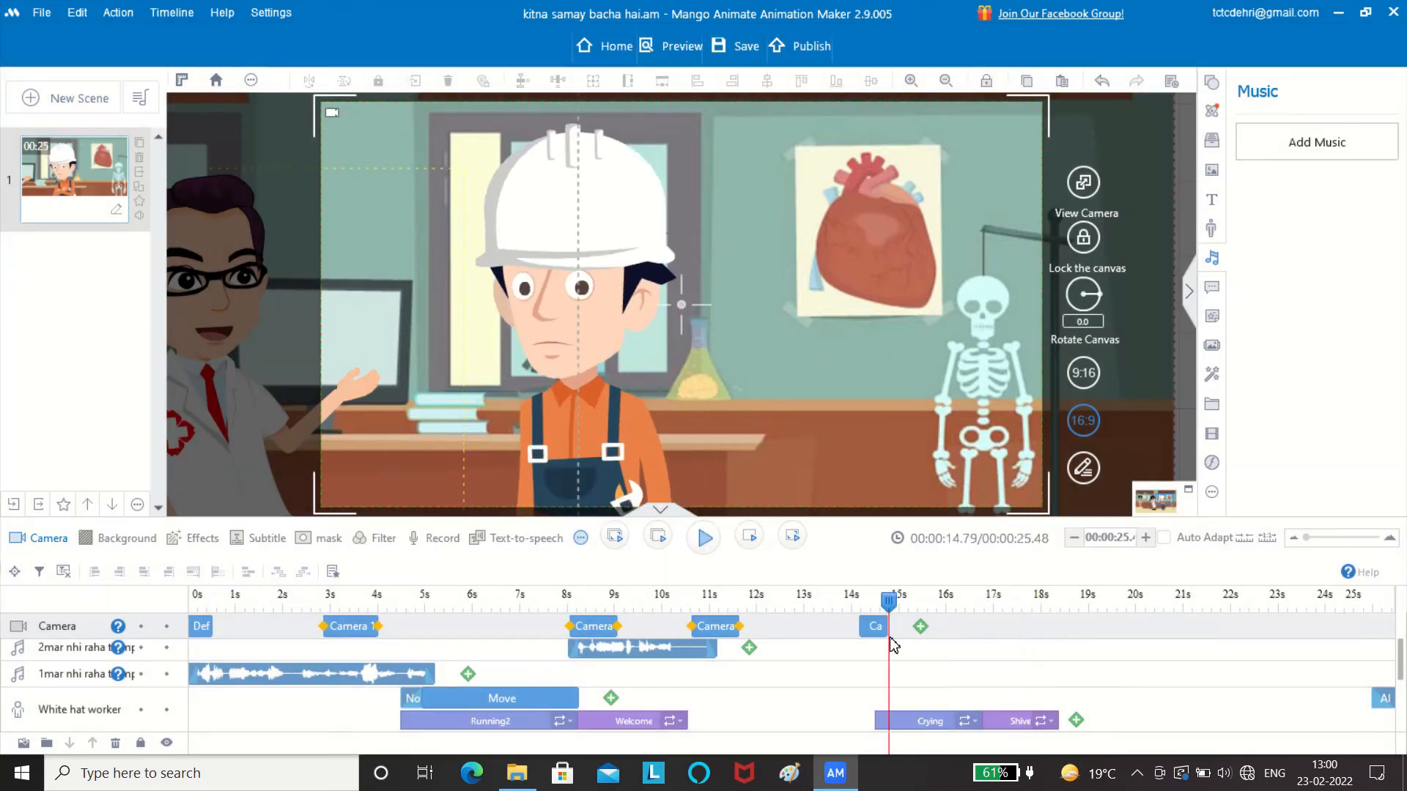
pyautogui.press('space')
pyautogui.press('space')
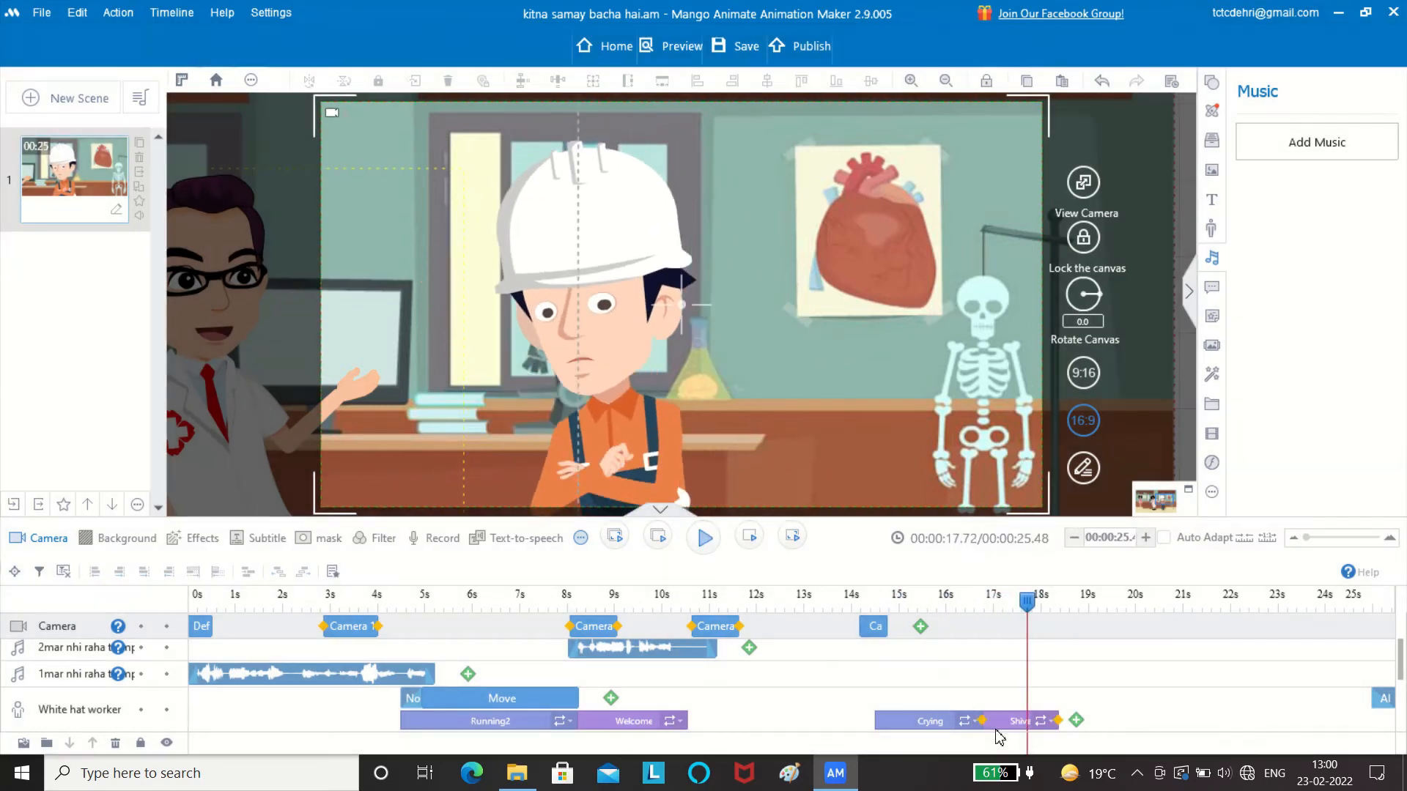
# Replace White hat worker's Shiver action with the Sad talk action and play the section
pyautogui.doubleClick(999, 724)
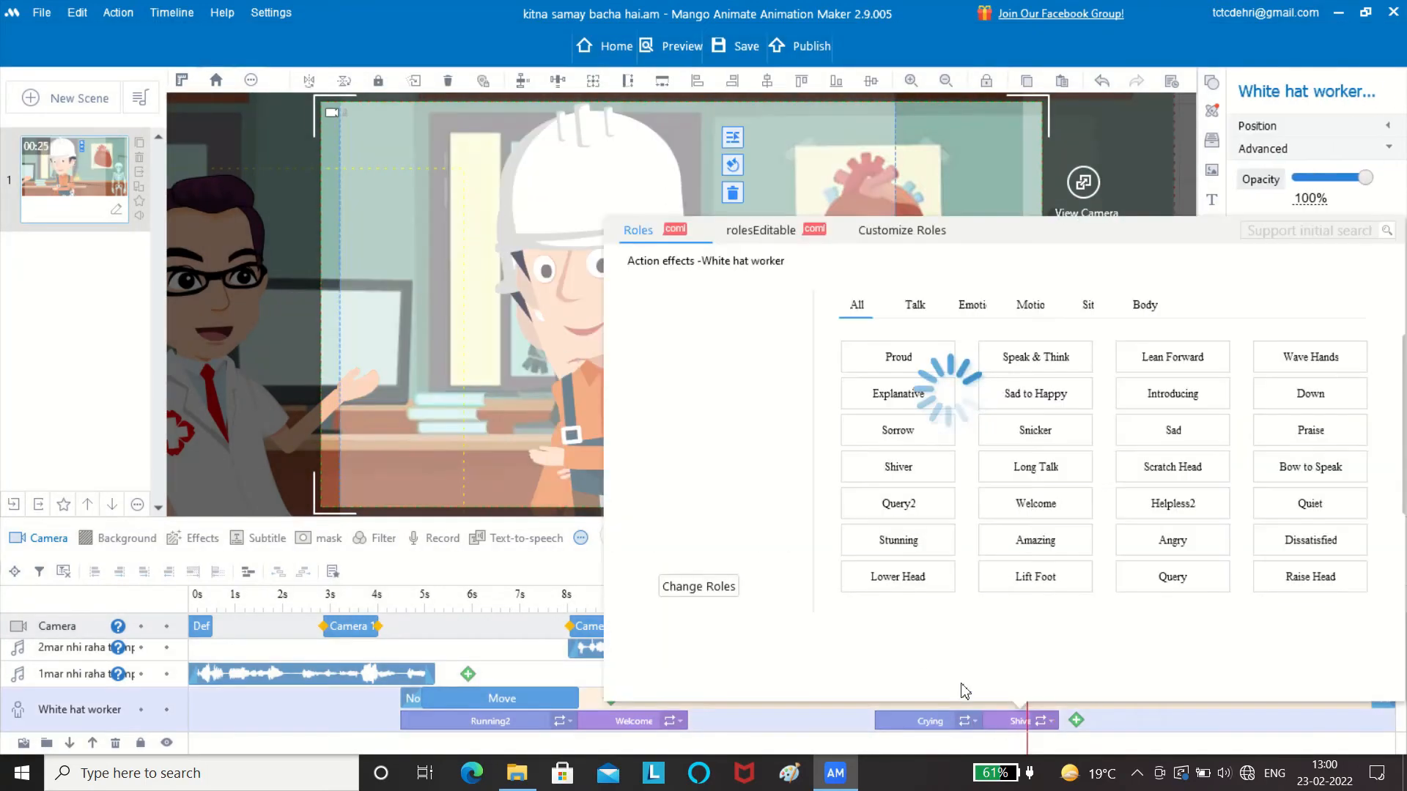
pyautogui.click(916, 306)
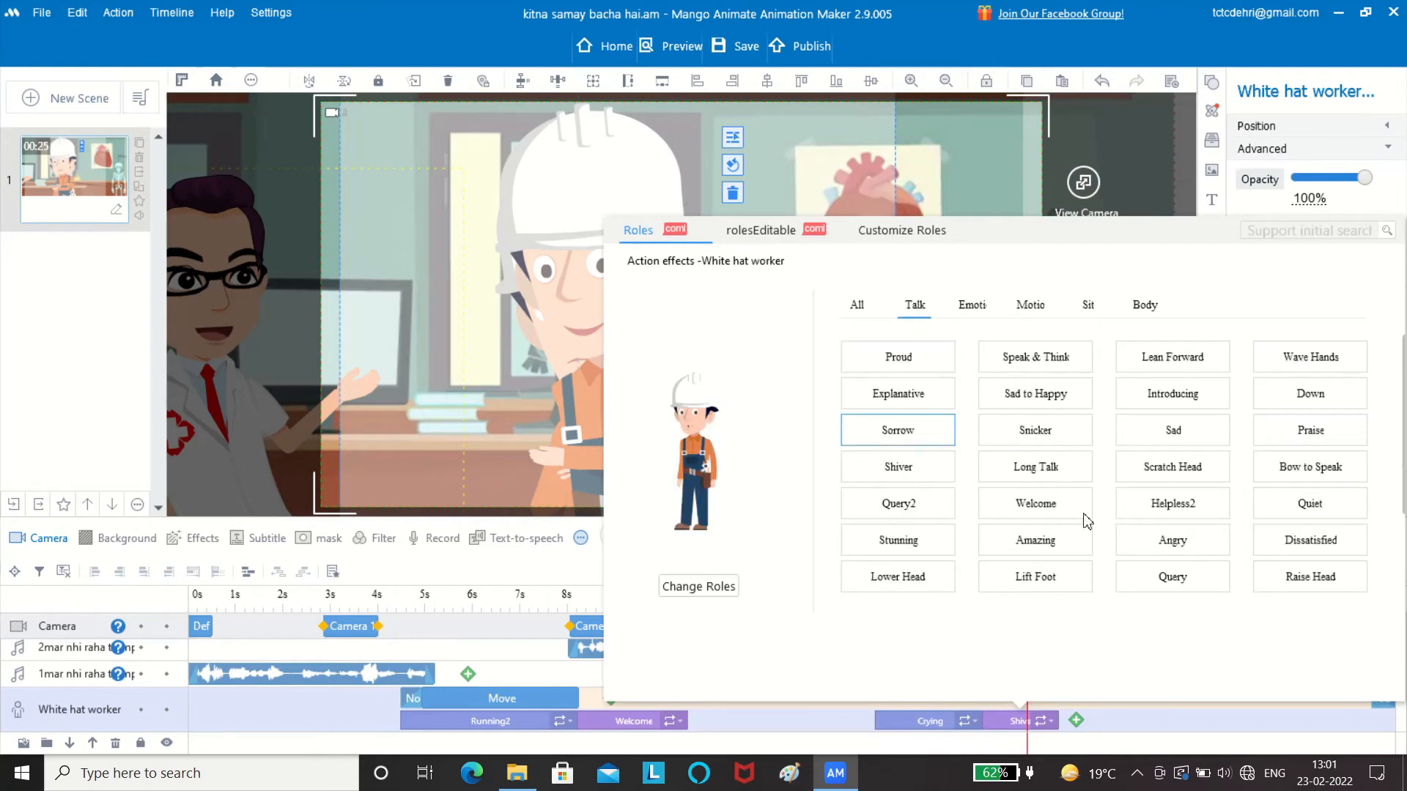
pyautogui.click(1178, 434)
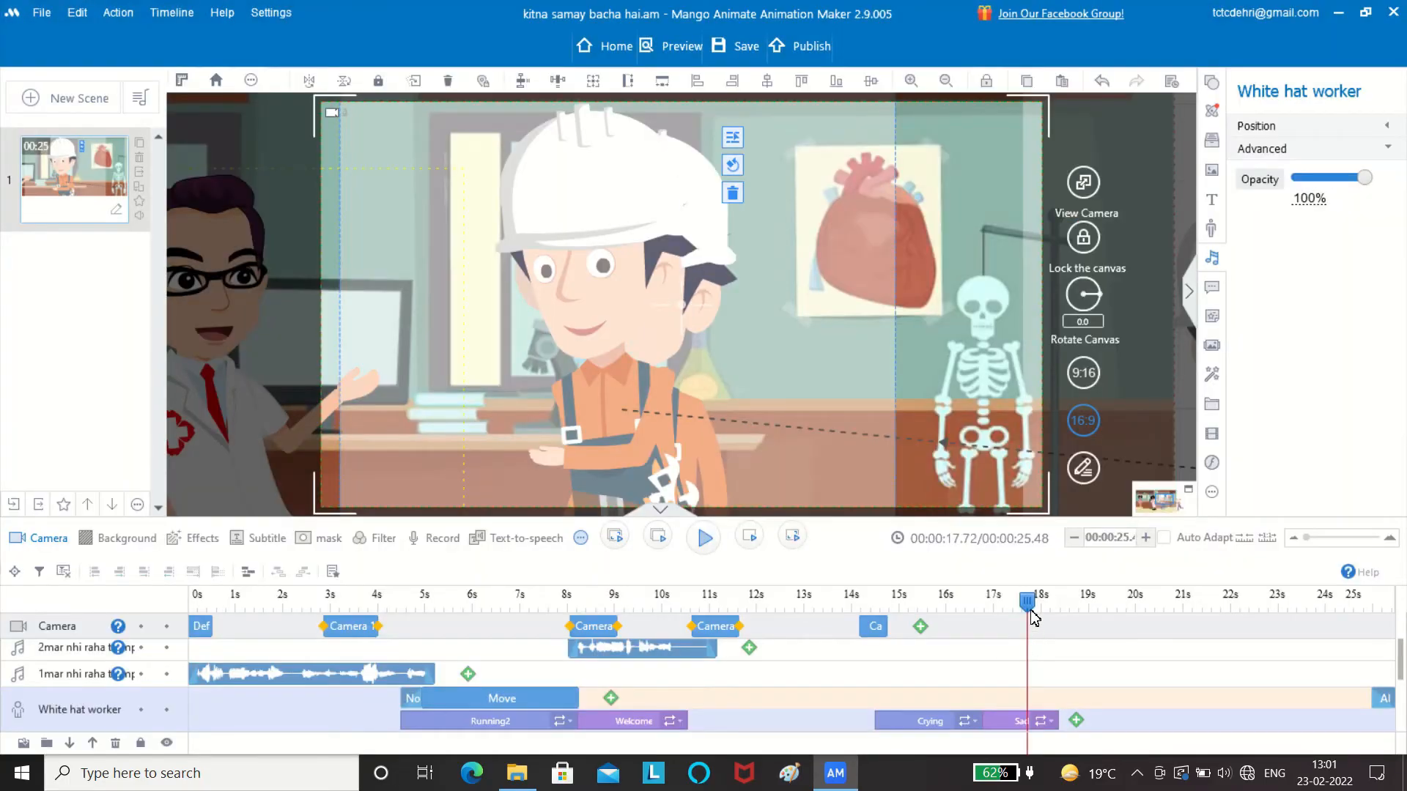
pyautogui.moveTo(1027, 603); pyautogui.dragTo(928, 631)
pyautogui.press('space')
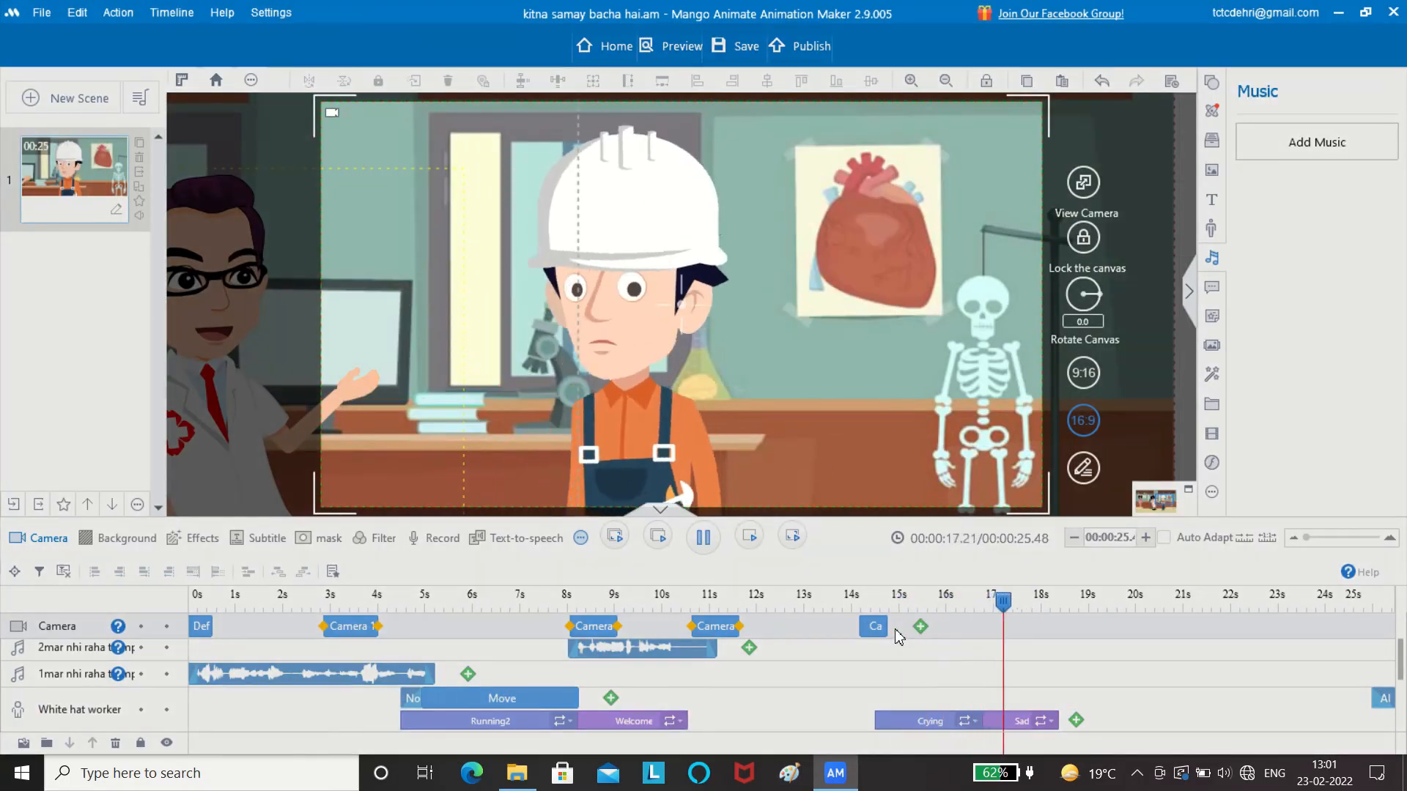
pyautogui.press('space')
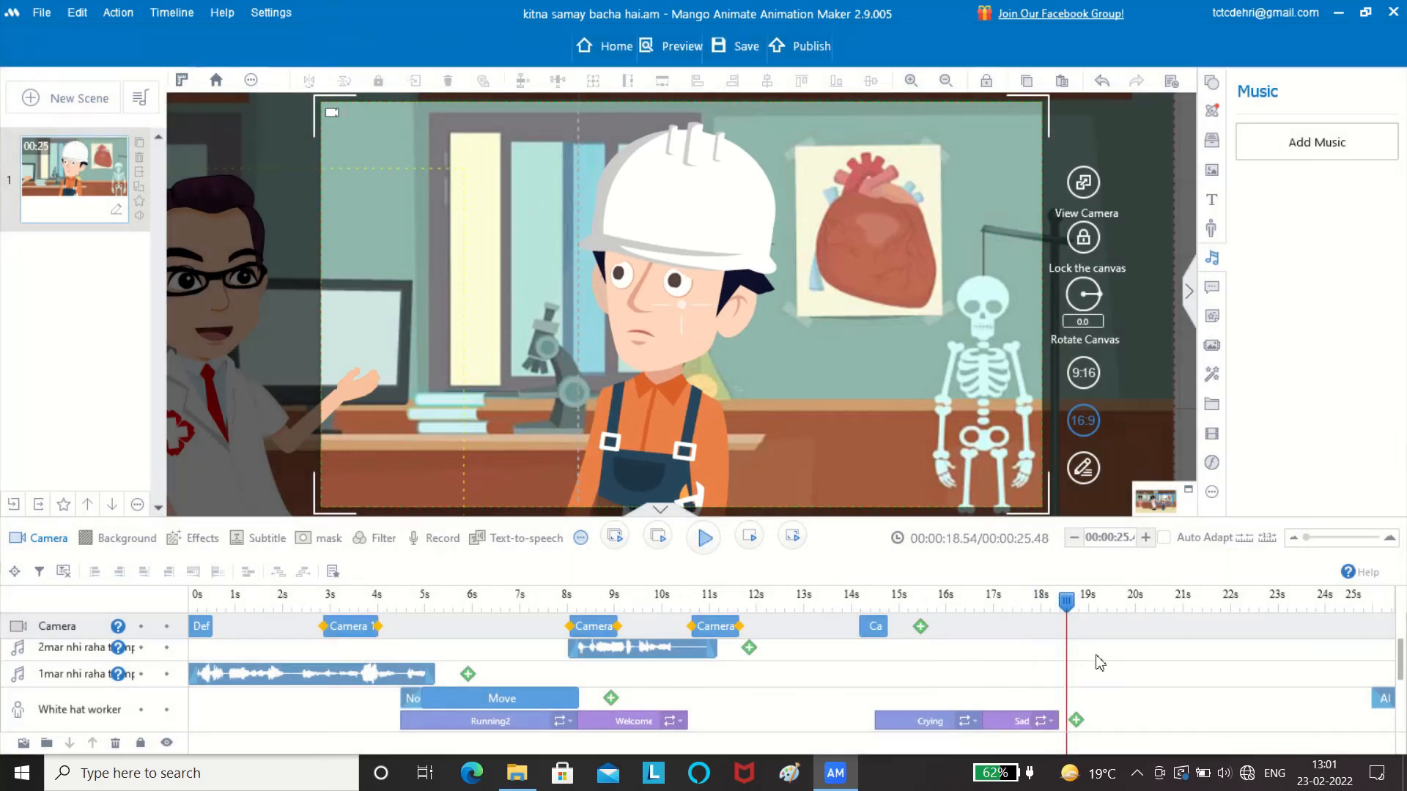
# Add the Shiver talk action after White hat worker's Sad action and stretch it to end at about 20.5 s
pyautogui.click(1078, 721)
pyautogui.click(915, 319)
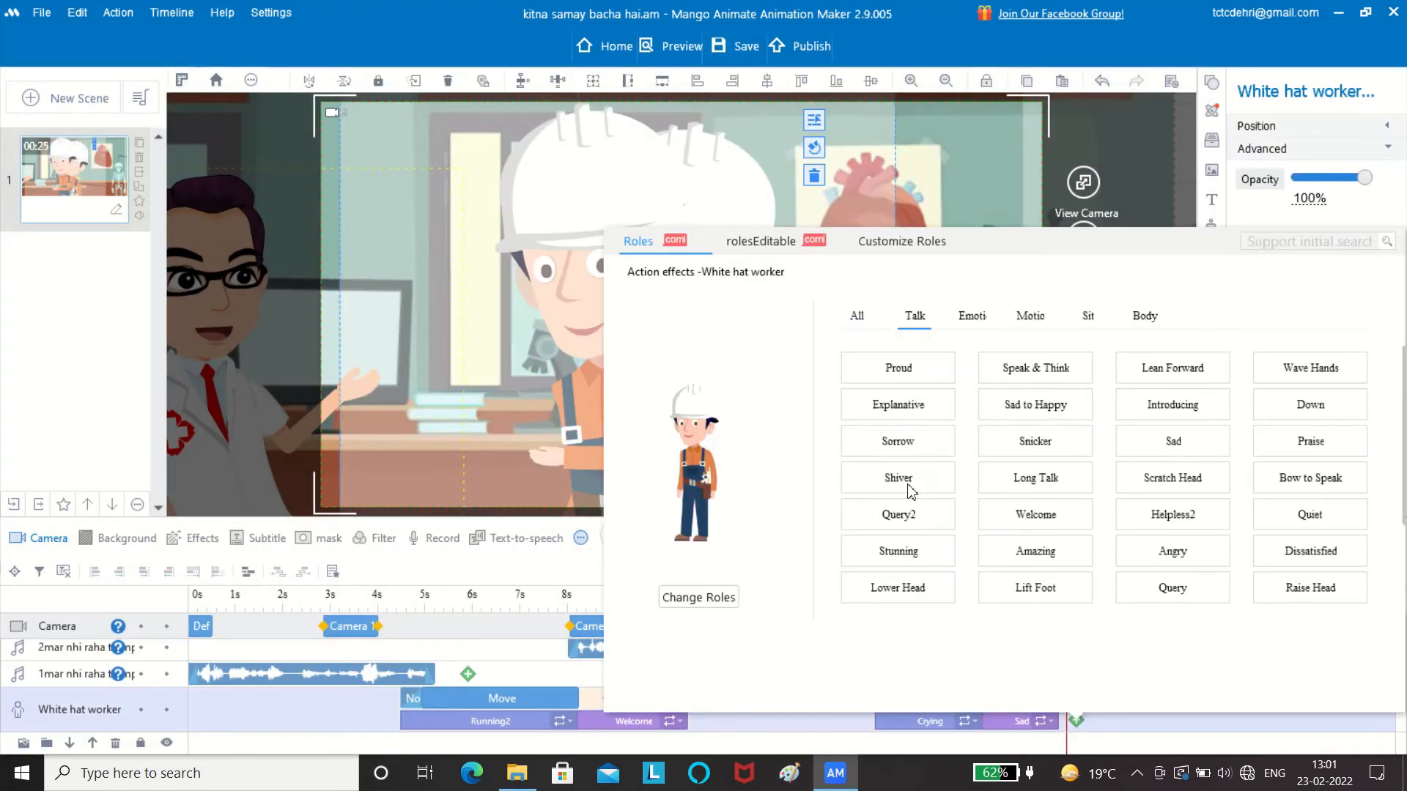
pyautogui.click(908, 480)
pyautogui.click(1077, 721)
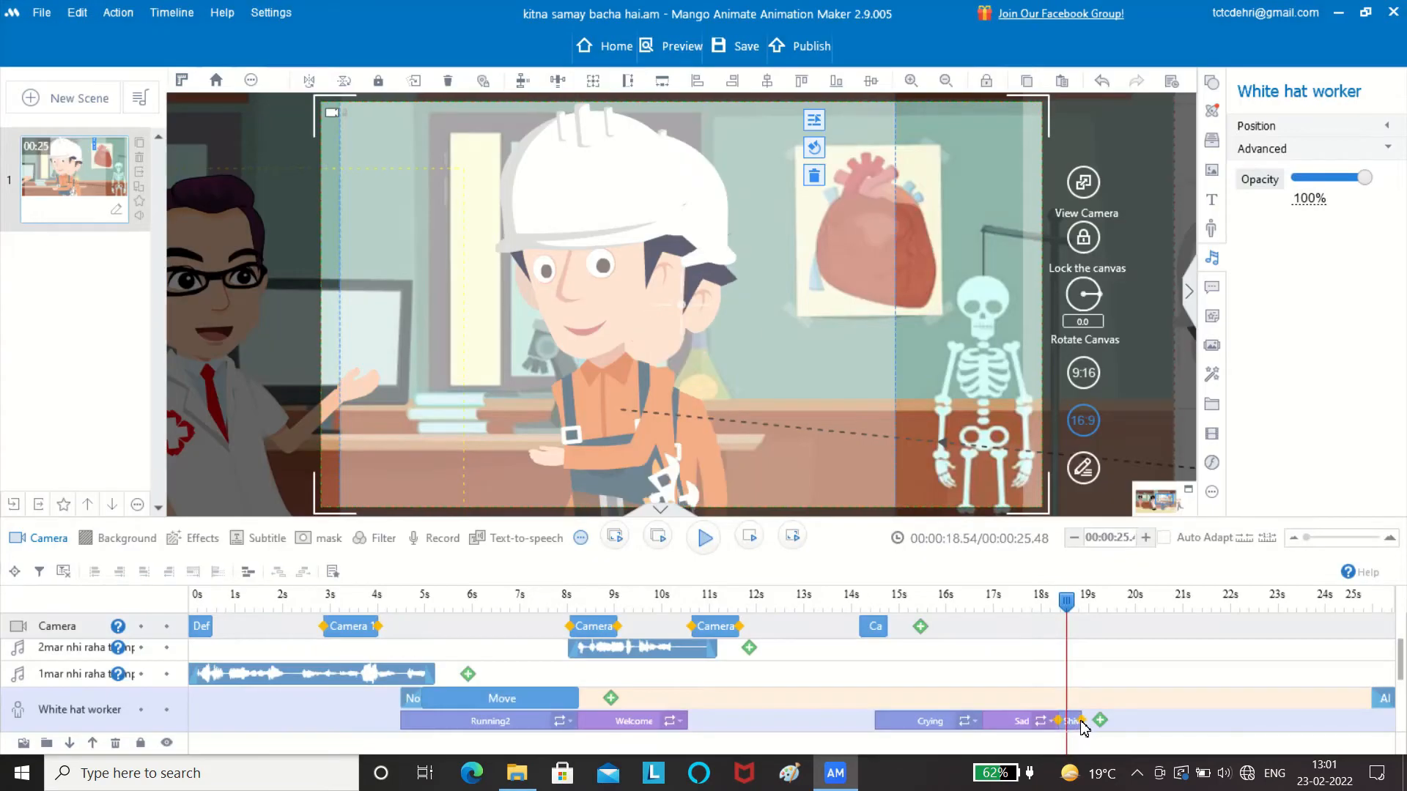
# Play the section and shorten the Crying action so that it meets the Sad action at about 16.5 s
pyautogui.click(816, 635)
pyautogui.press('space')
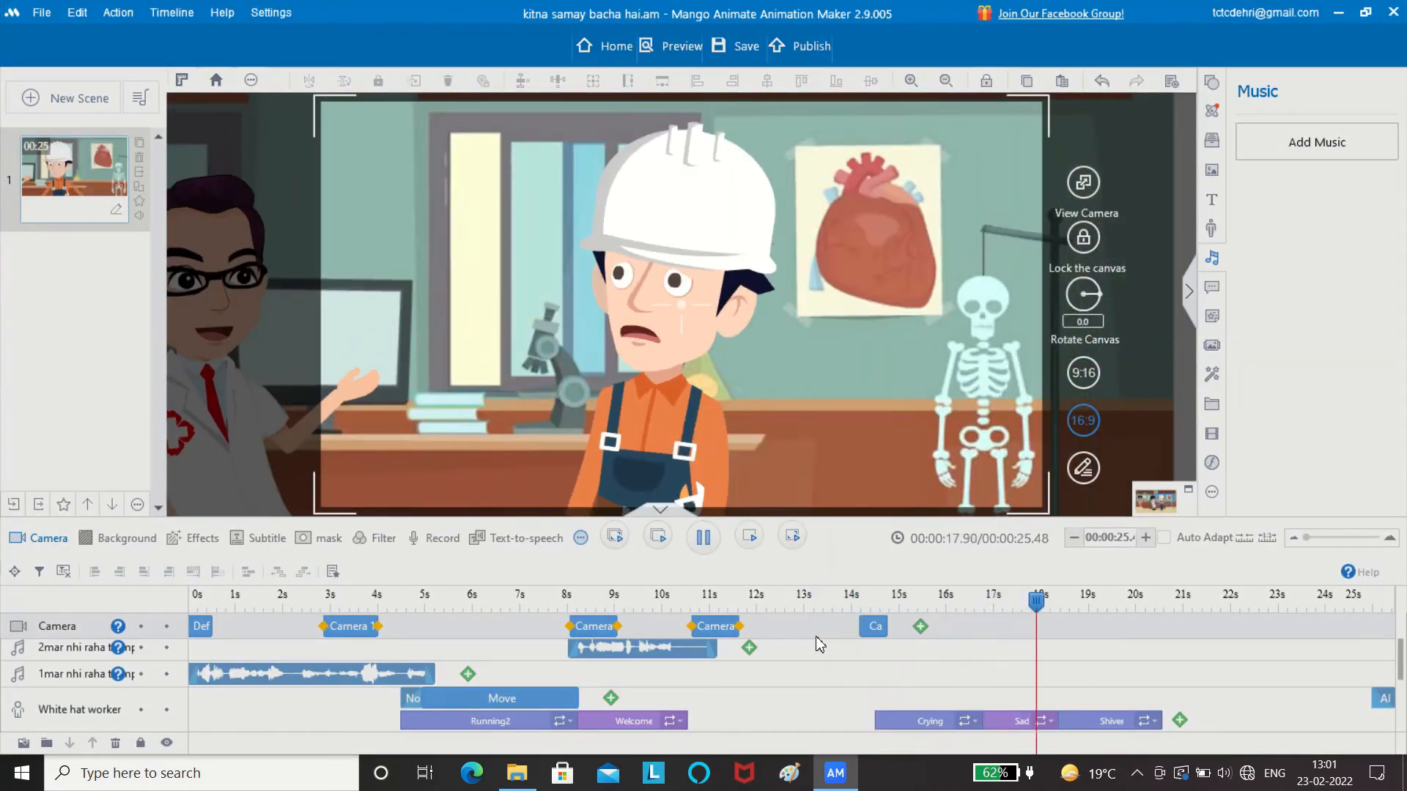
pyautogui.click(983, 722)
pyautogui.moveTo(983, 722); pyautogui.dragTo(974, 729)
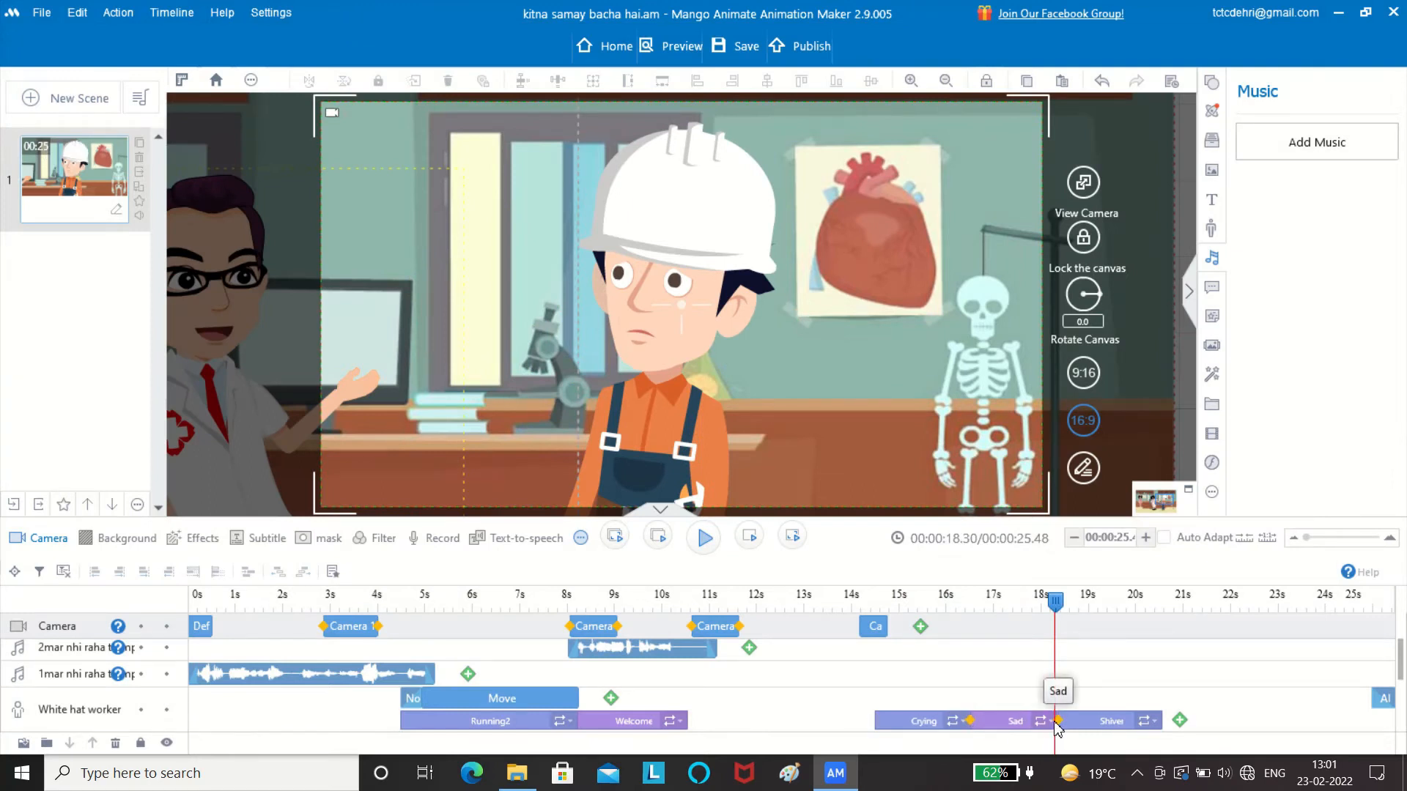
# Remove White hat worker's Sad action and stretch the Crying action to end at about 17.9 s
pyautogui.click(1022, 724)
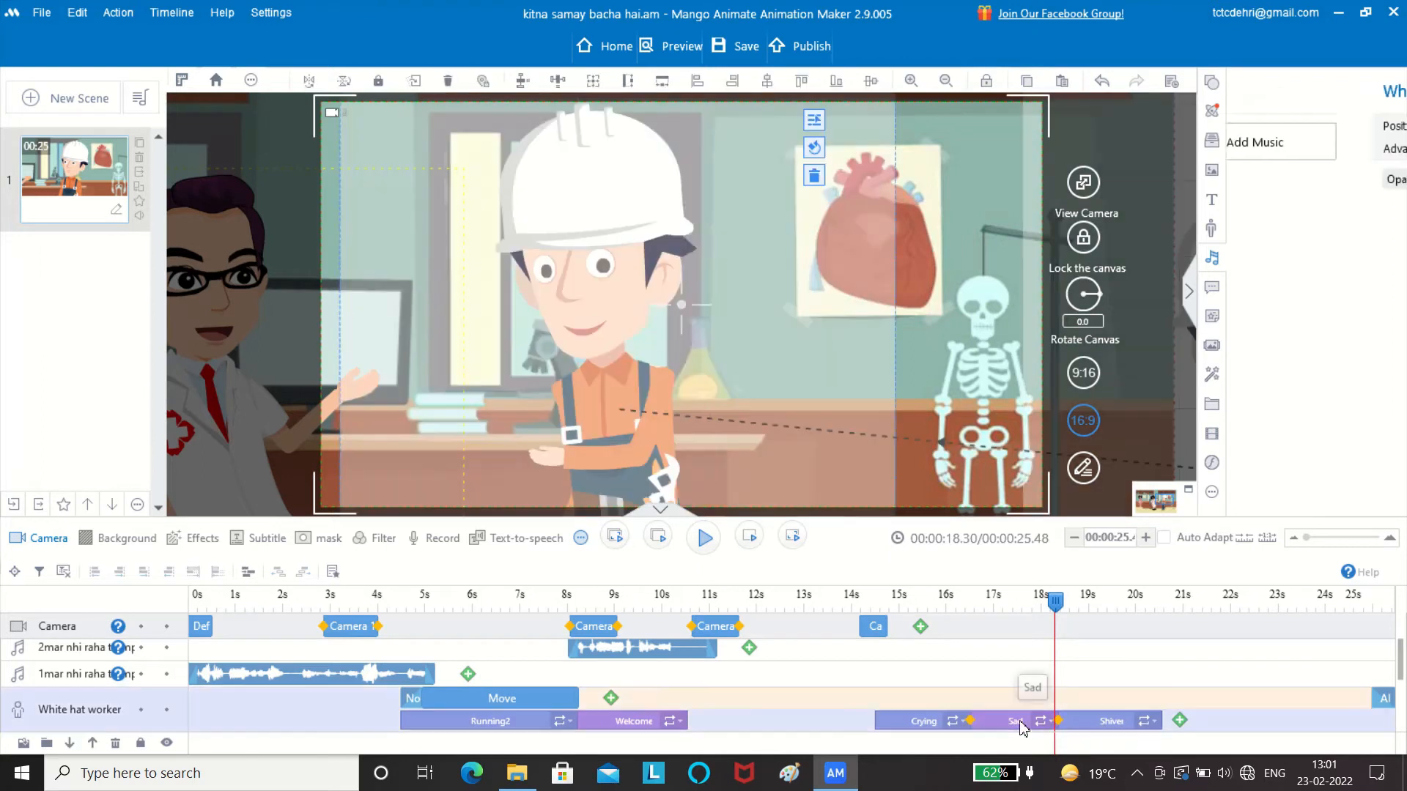
pyautogui.rightClick(1021, 724)
pyautogui.click(1054, 689)
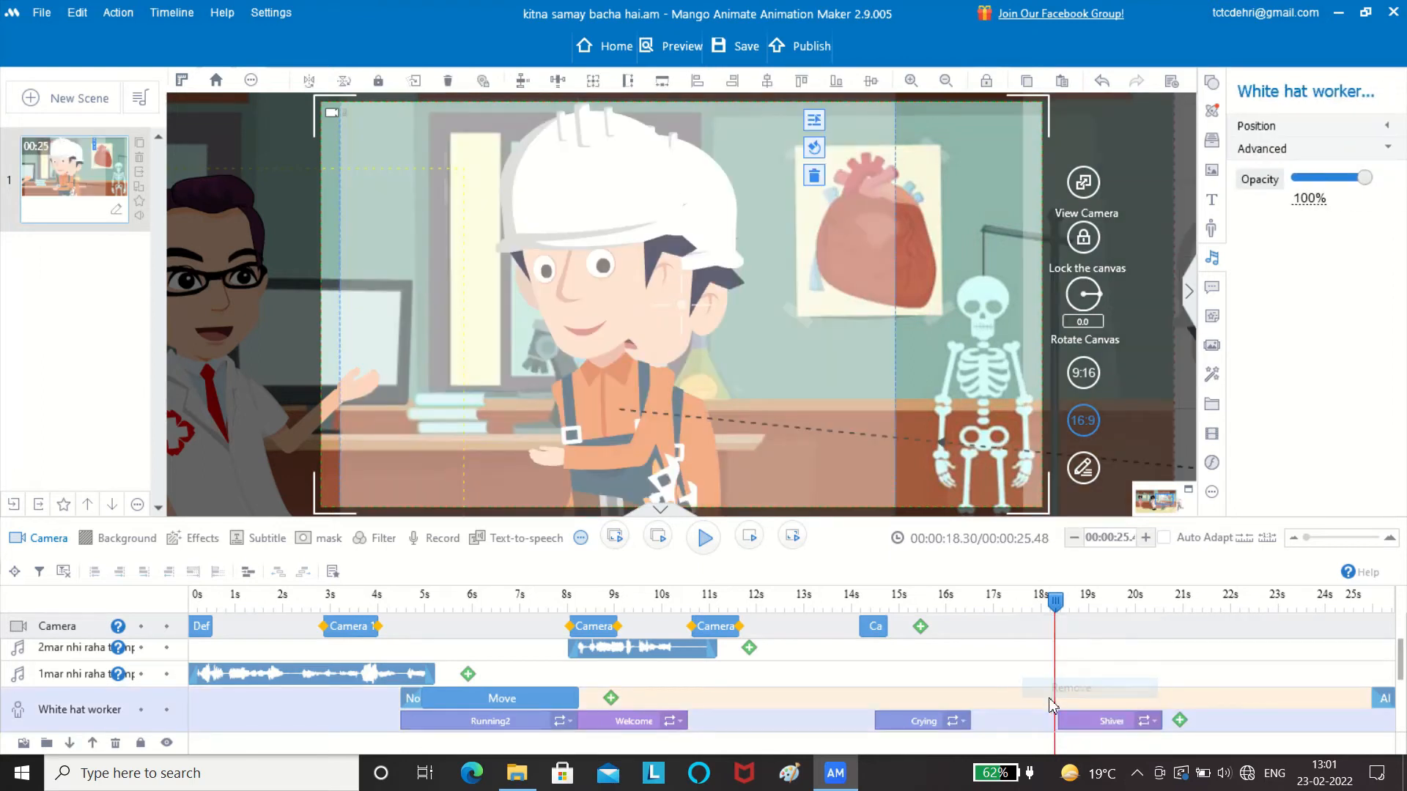
pyautogui.moveTo(969, 722); pyautogui.dragTo(1034, 736)
# Play the scene from the fourth camera to check the timing of the Crying action against the audio
pyautogui.click(868, 629)
pyautogui.press('space')
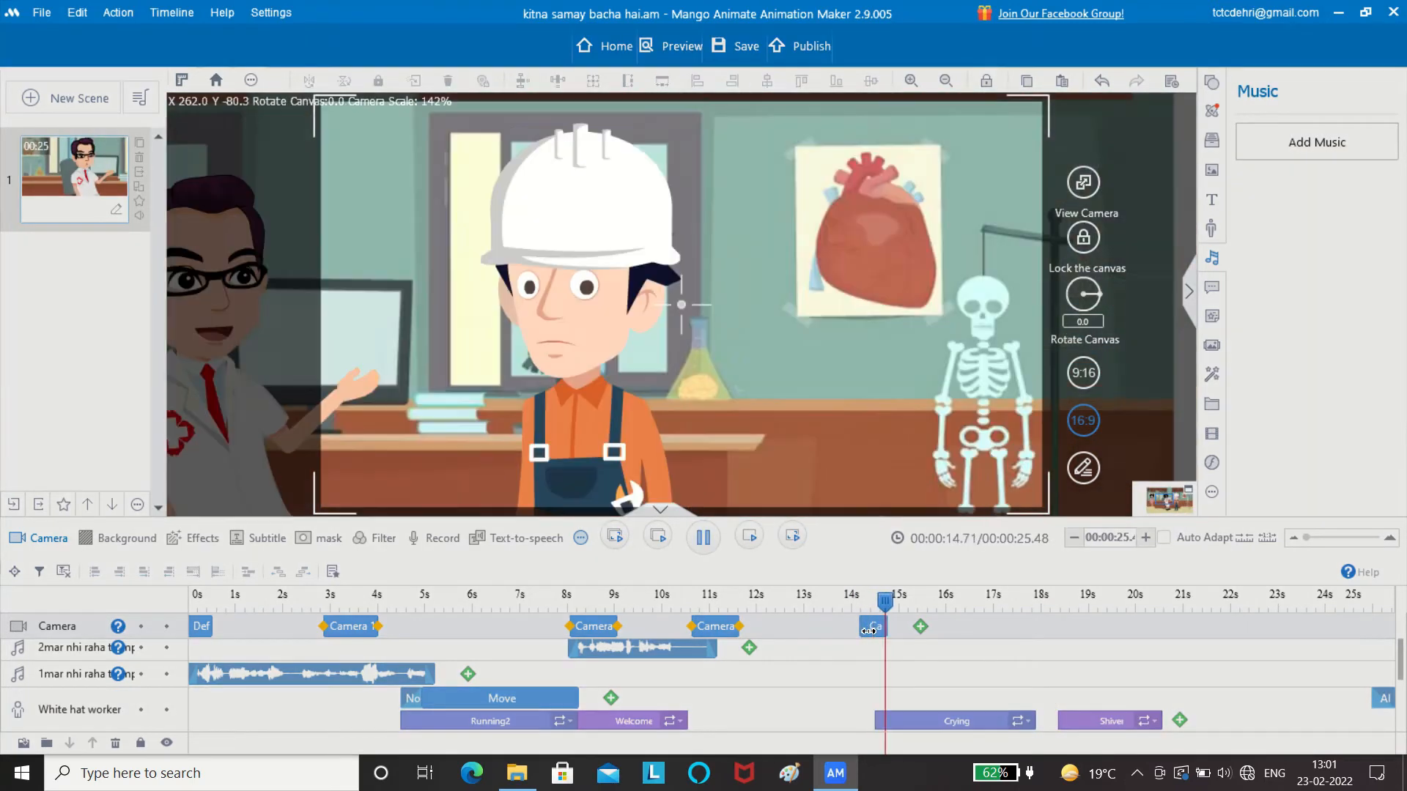
pyautogui.press('space')
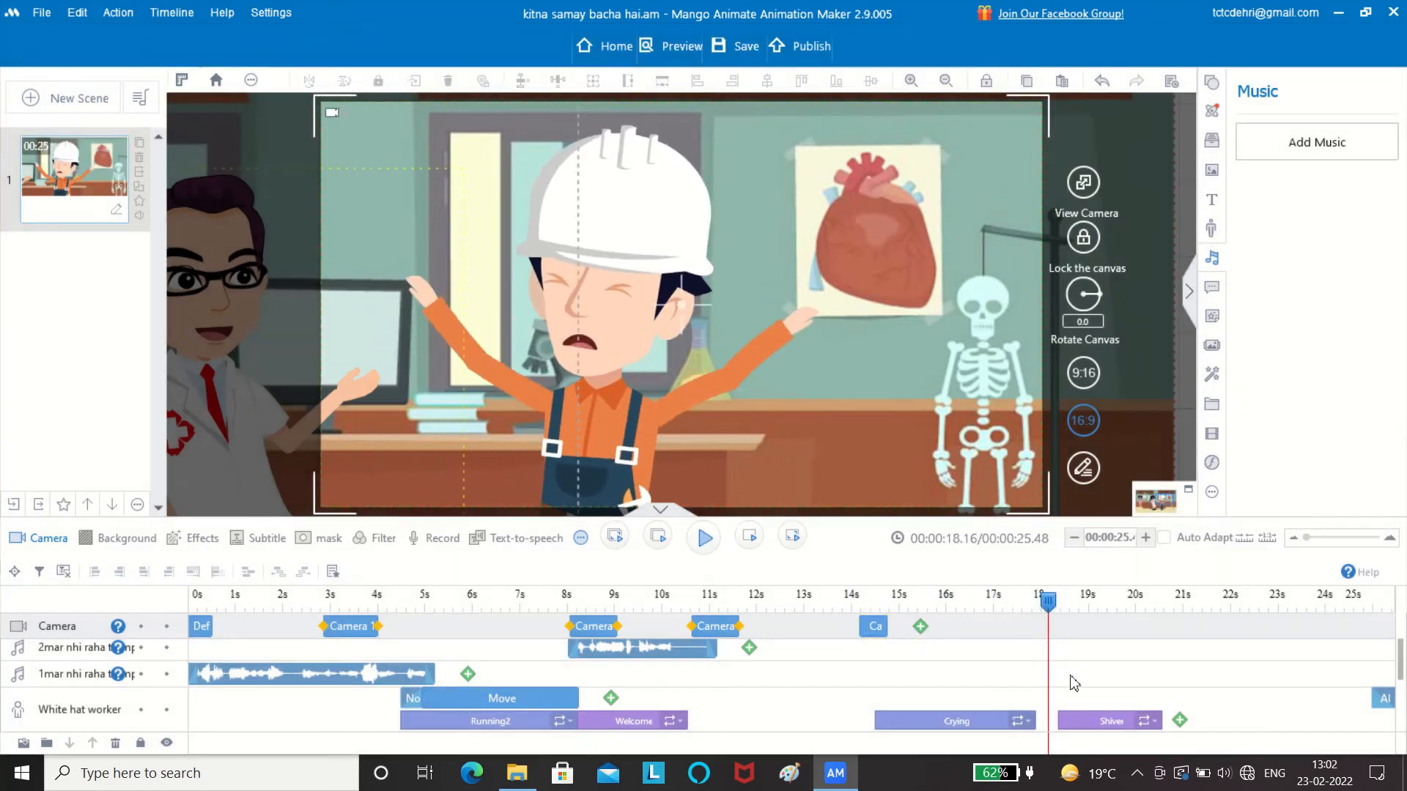
pyautogui.click(1035, 626)
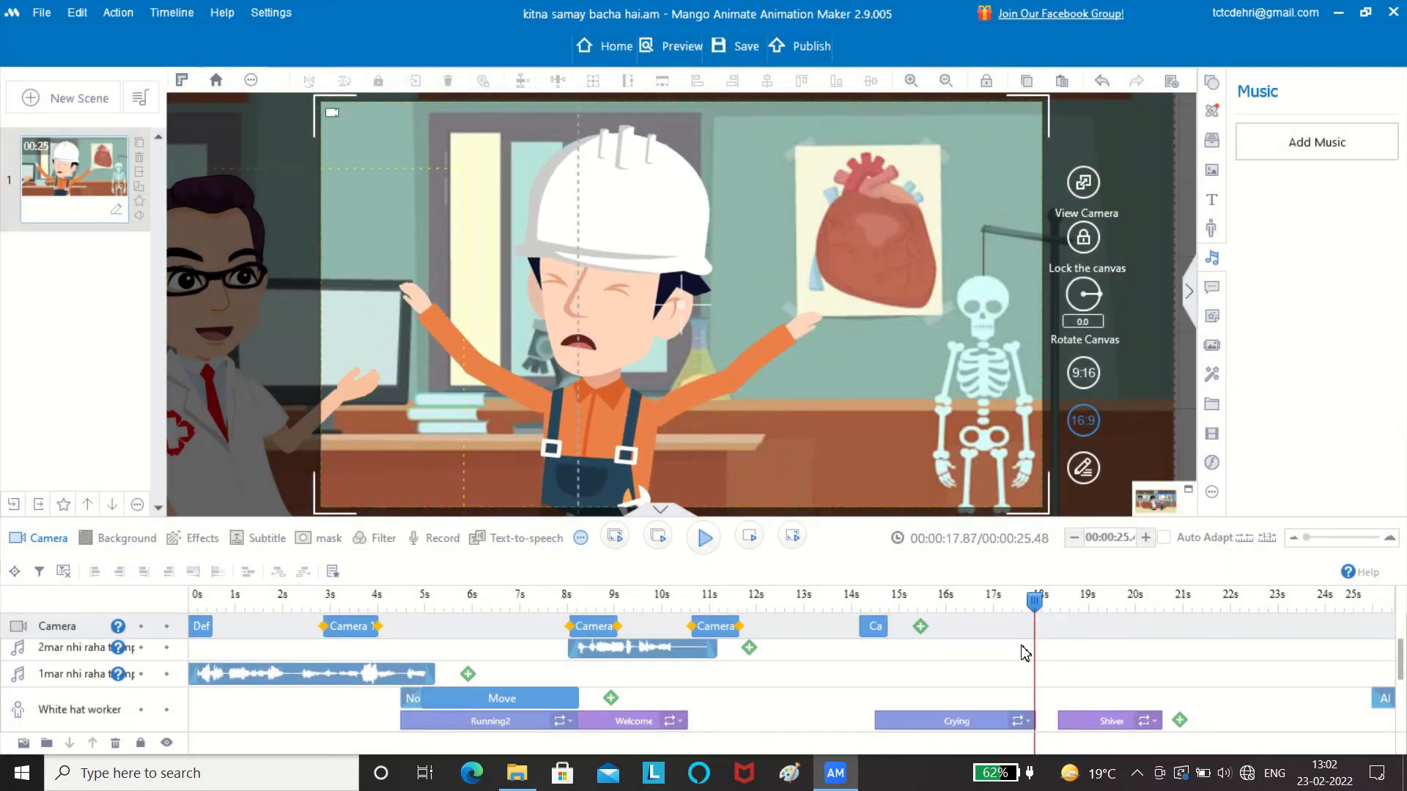
pyautogui.moveTo(1036, 602); pyautogui.dragTo(869, 645)
pyautogui.press('space')
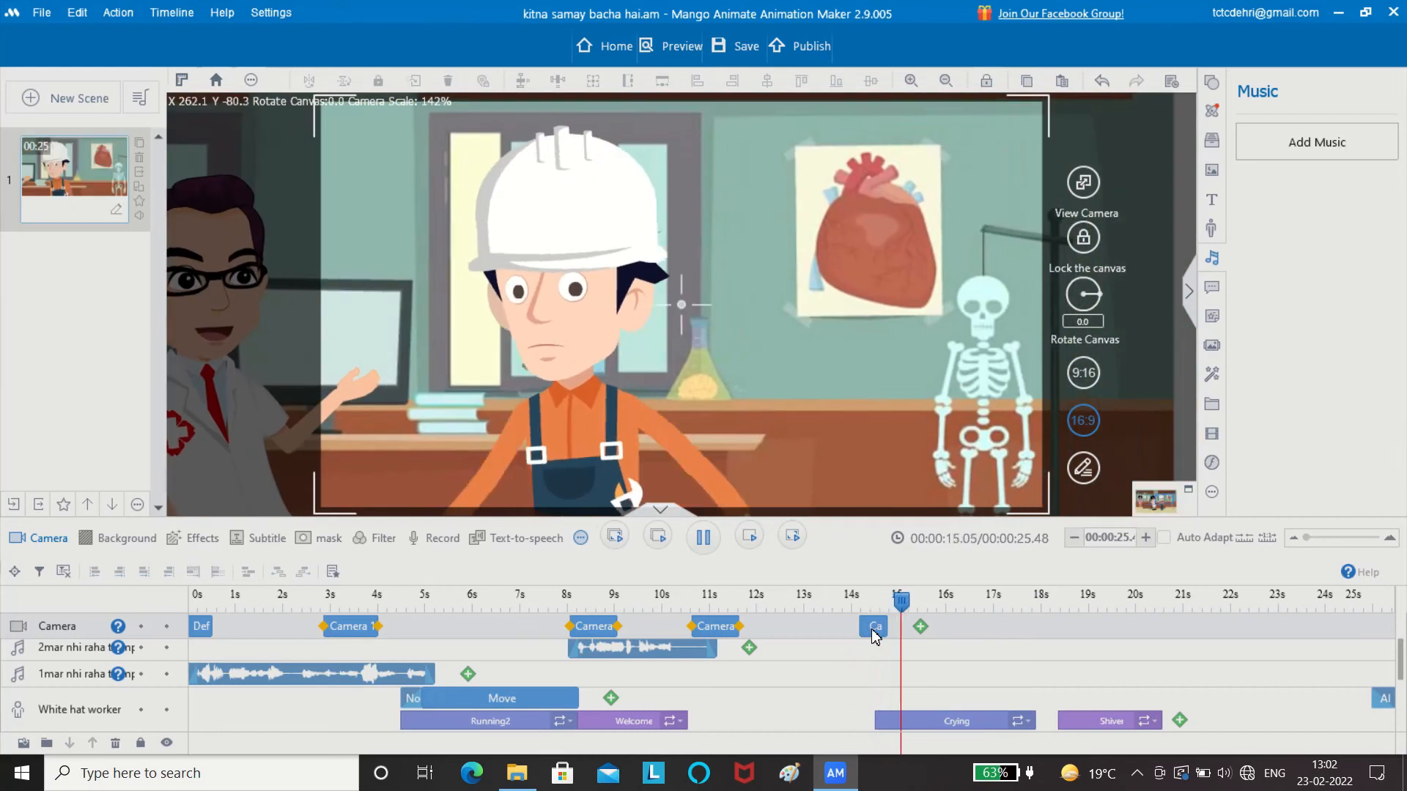
pyautogui.press('space')
# Shorten the Crying action to end at about 16.1 s and move the Shiver action to start directly after it
pyautogui.moveTo(992, 604); pyautogui.dragTo(950, 625)
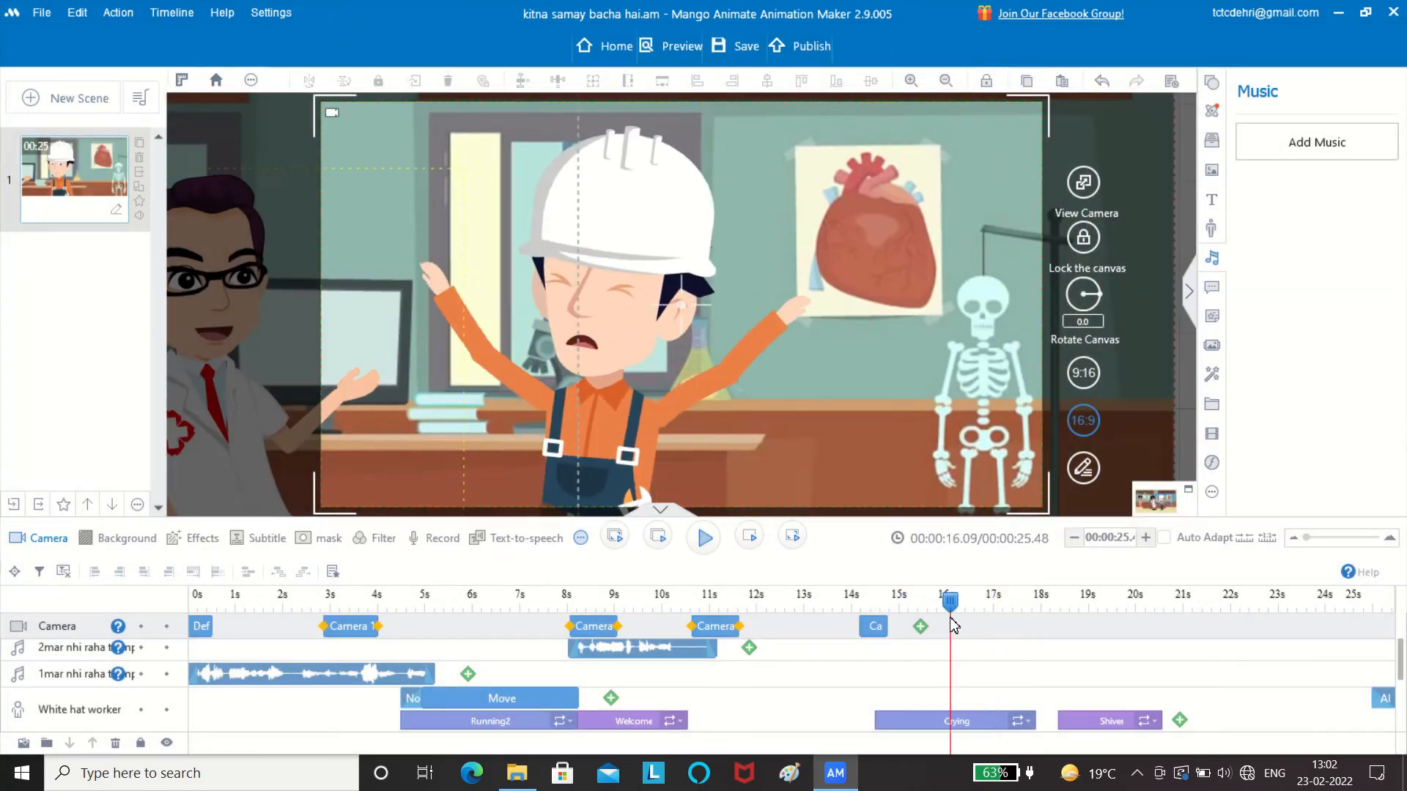
pyautogui.moveTo(1030, 723); pyautogui.dragTo(954, 730)
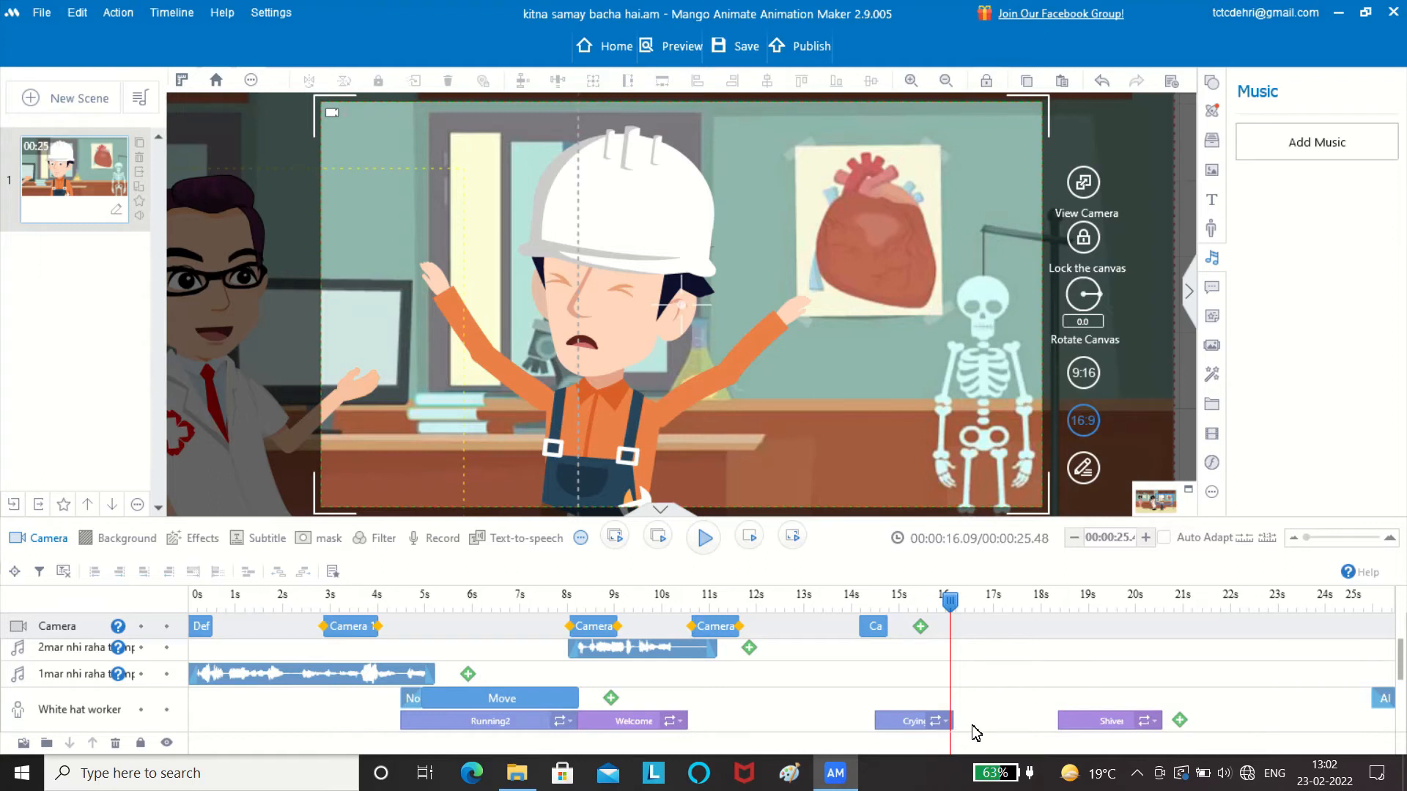
pyautogui.click(1021, 731)
pyautogui.moveTo(1079, 720); pyautogui.dragTo(984, 733)
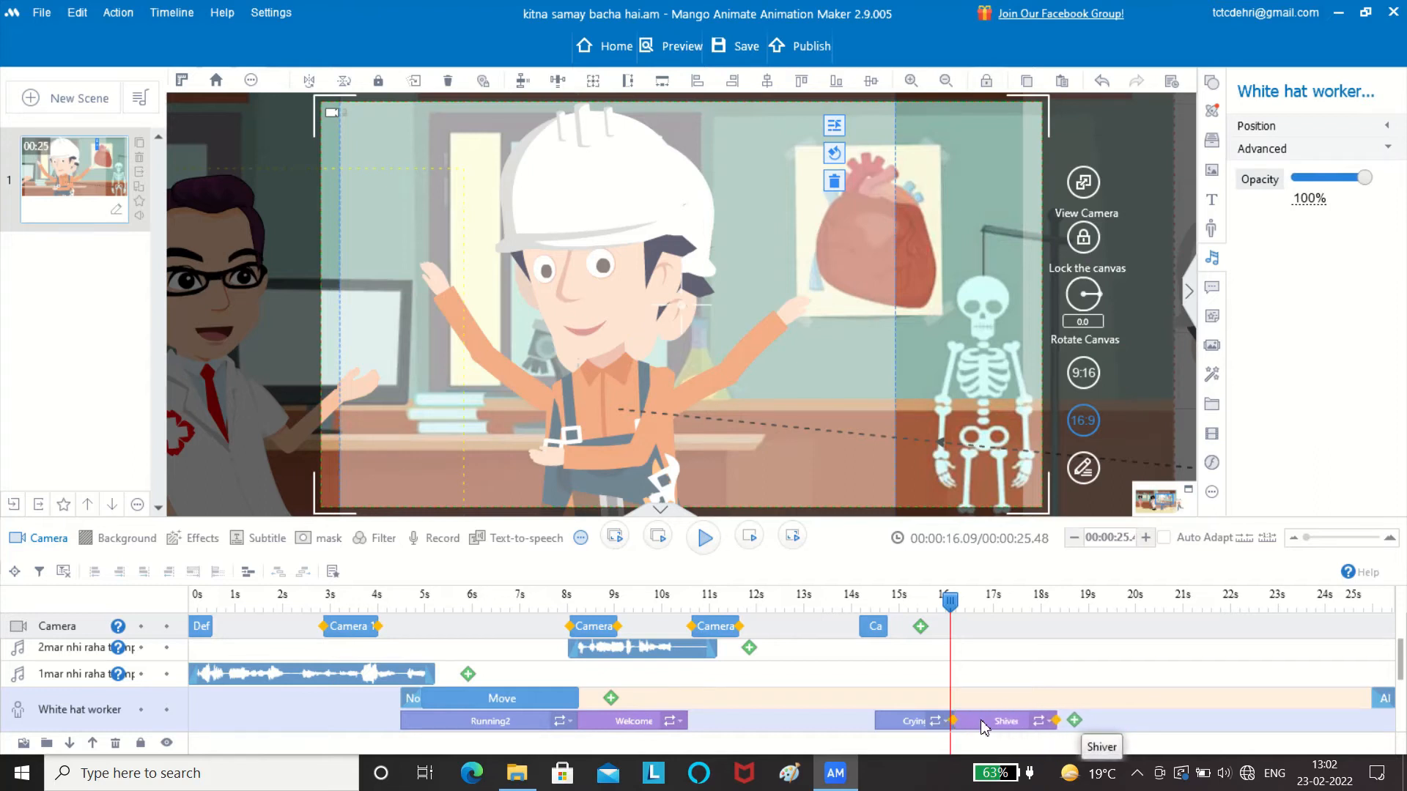
# Replace White hat worker's Shiver action with the Astonished emotion action
pyautogui.doubleClick(981, 726)
pyautogui.click(964, 310)
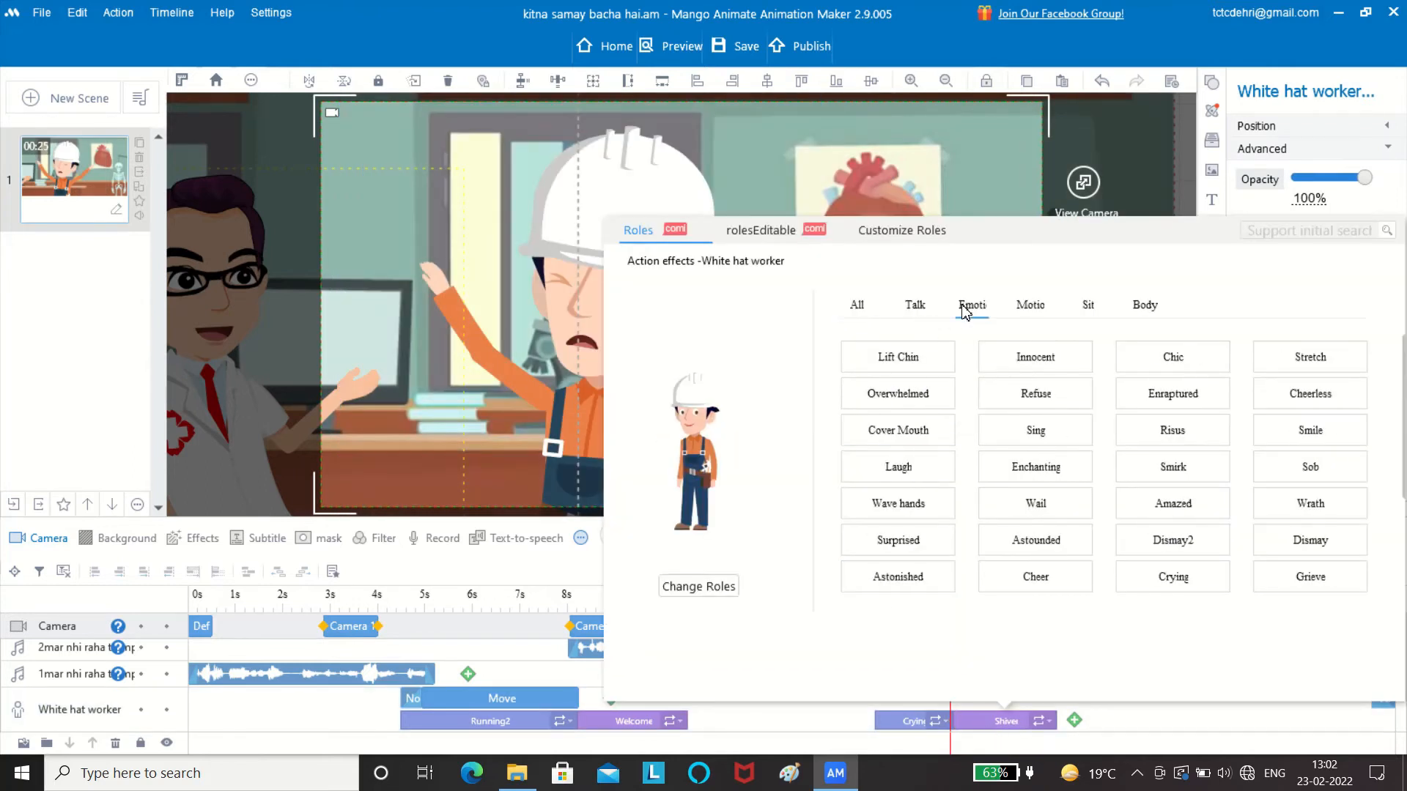
pyautogui.click(885, 583)
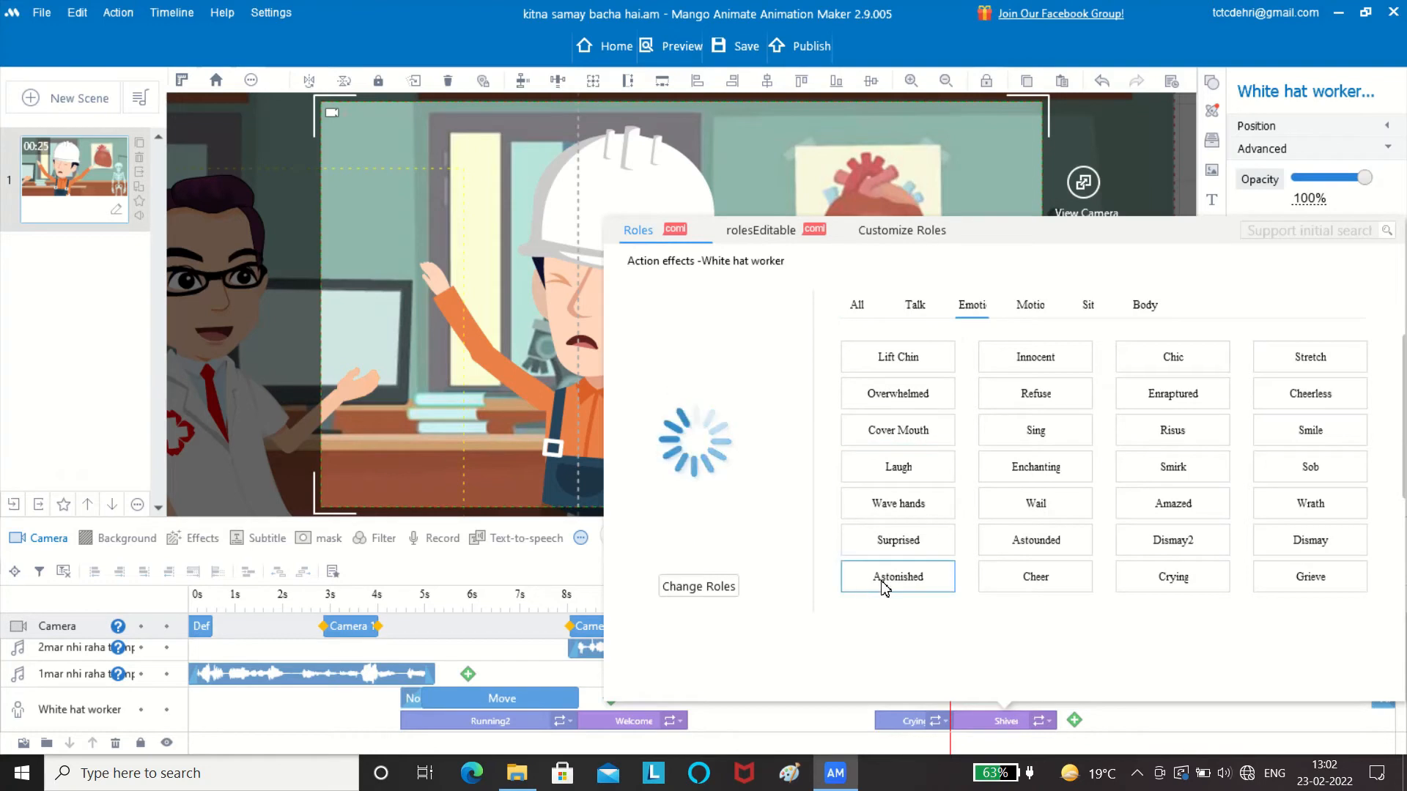
pyautogui.doubleClick(884, 584)
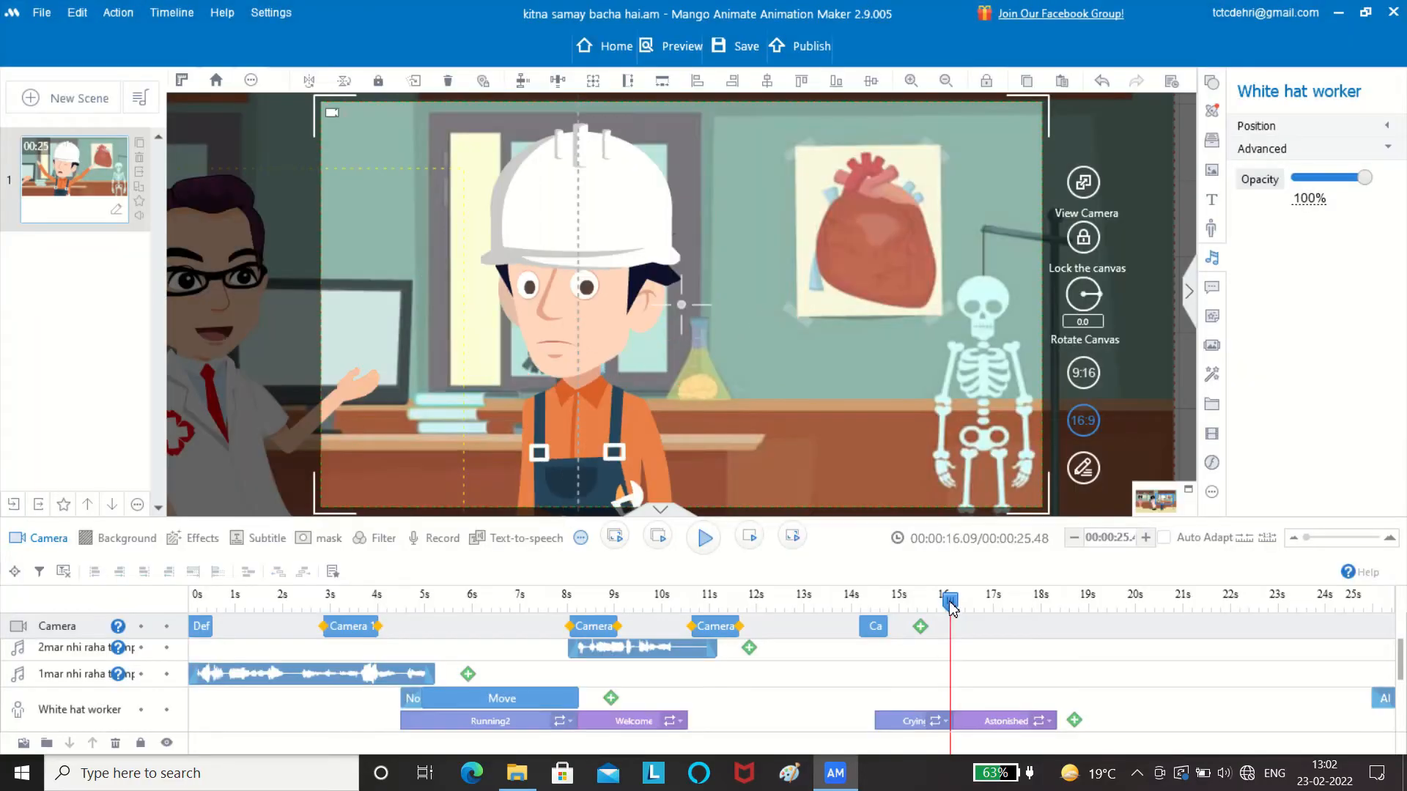
# Play the scene from about 13.2 s to check the Astonished action against the audio
pyautogui.moveTo(950, 603); pyautogui.dragTo(815, 632)
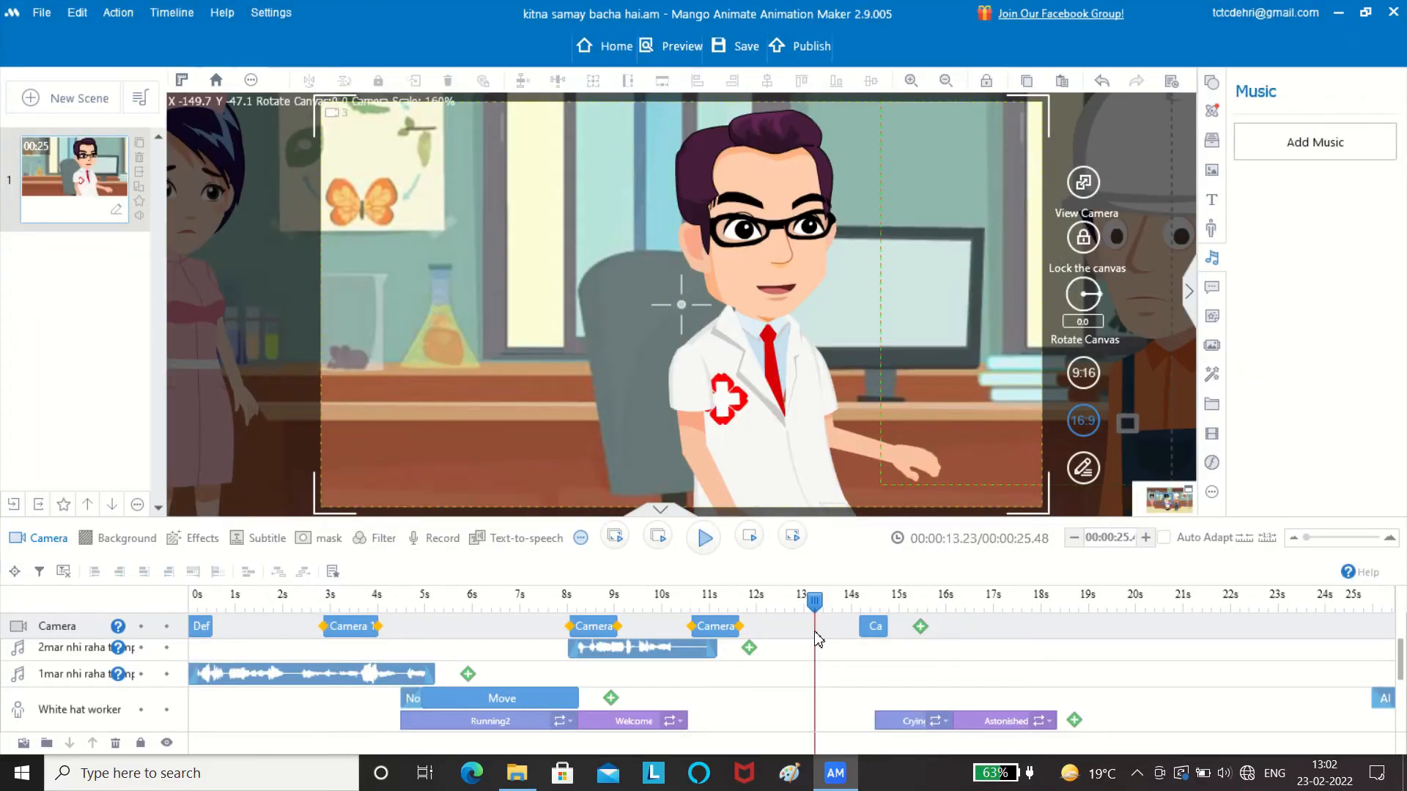
pyautogui.press('space')
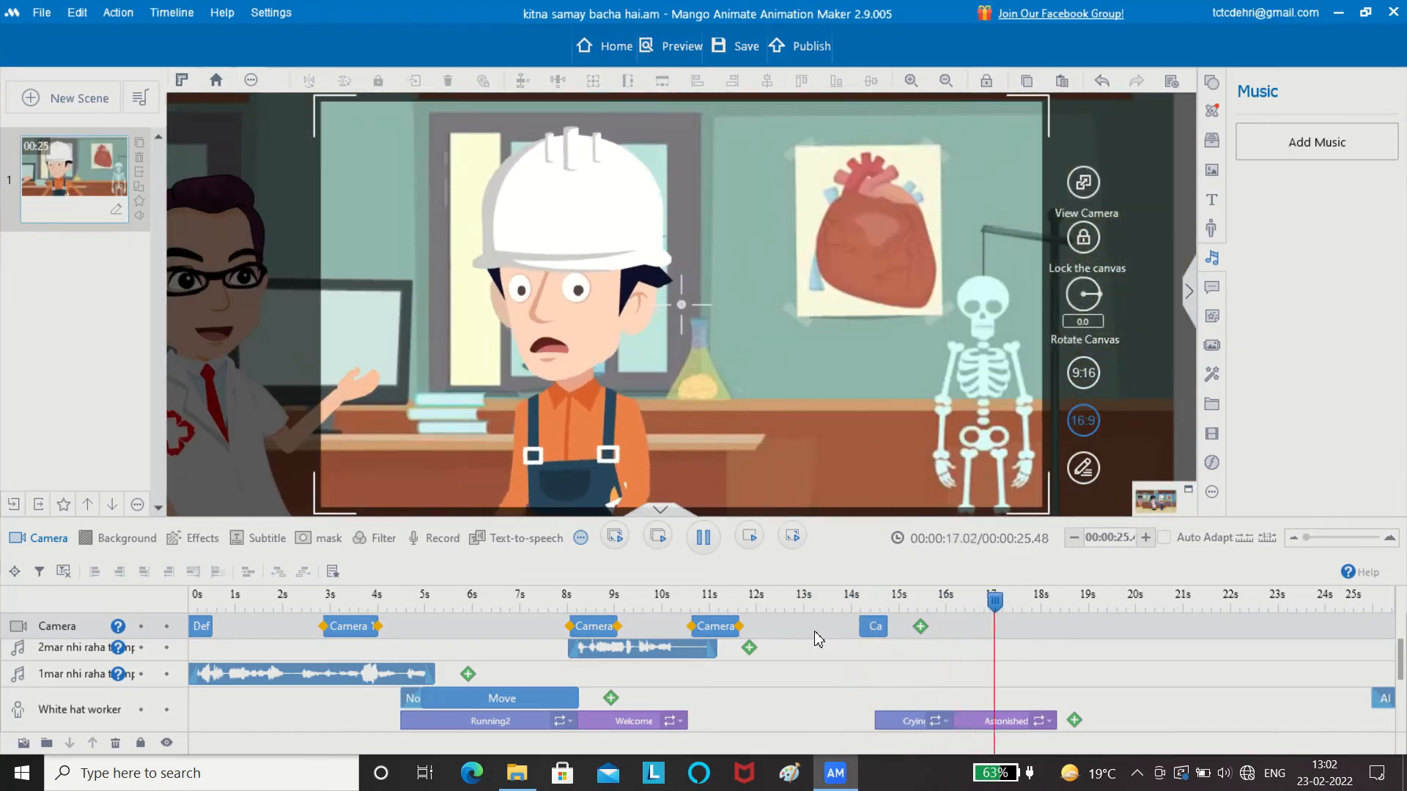
pyautogui.press('space')
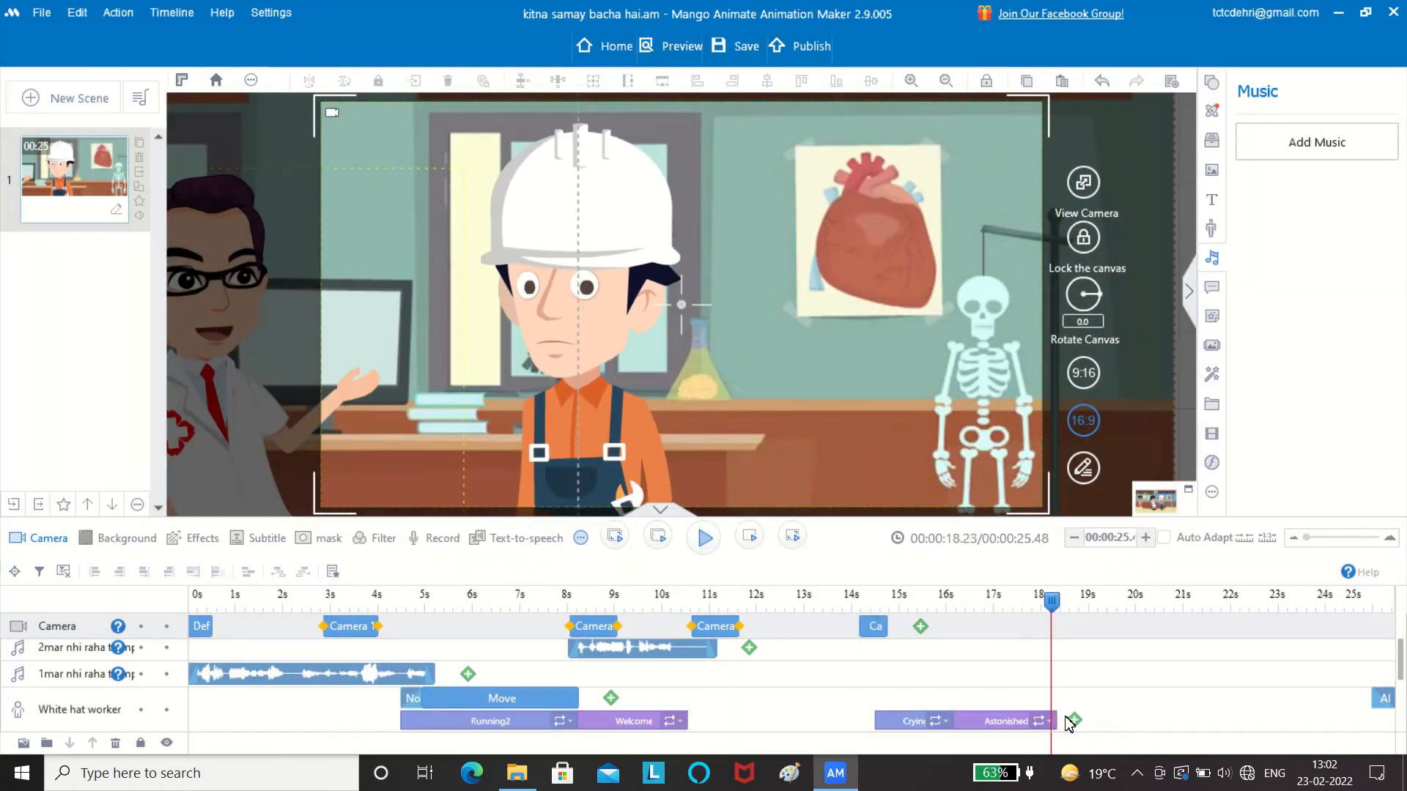
# Add a Shiver talk action directly after White hat worker's Astonished action, starting at about 18.2 s, and play it back
pyautogui.click(1074, 720)
pyautogui.click(915, 316)
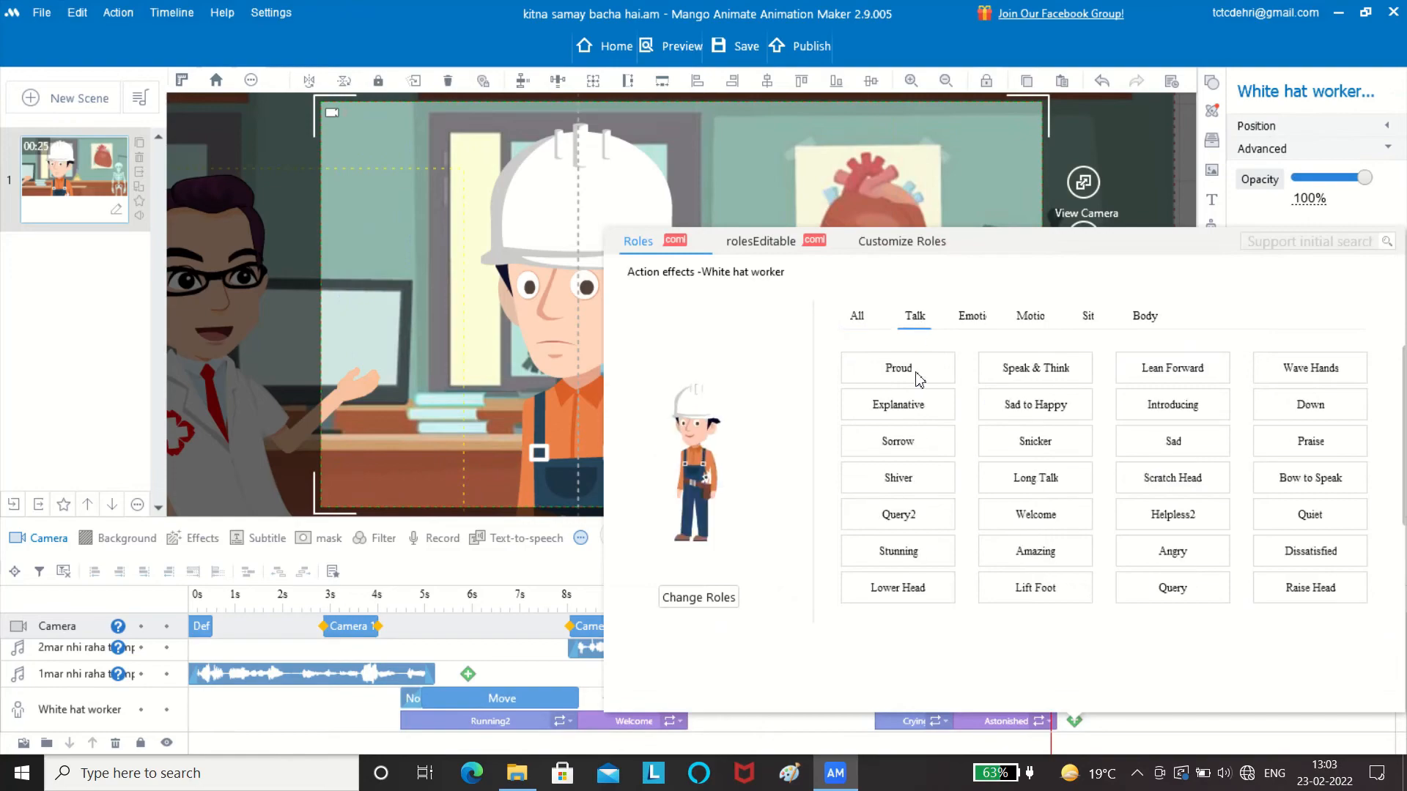
pyautogui.click(911, 478)
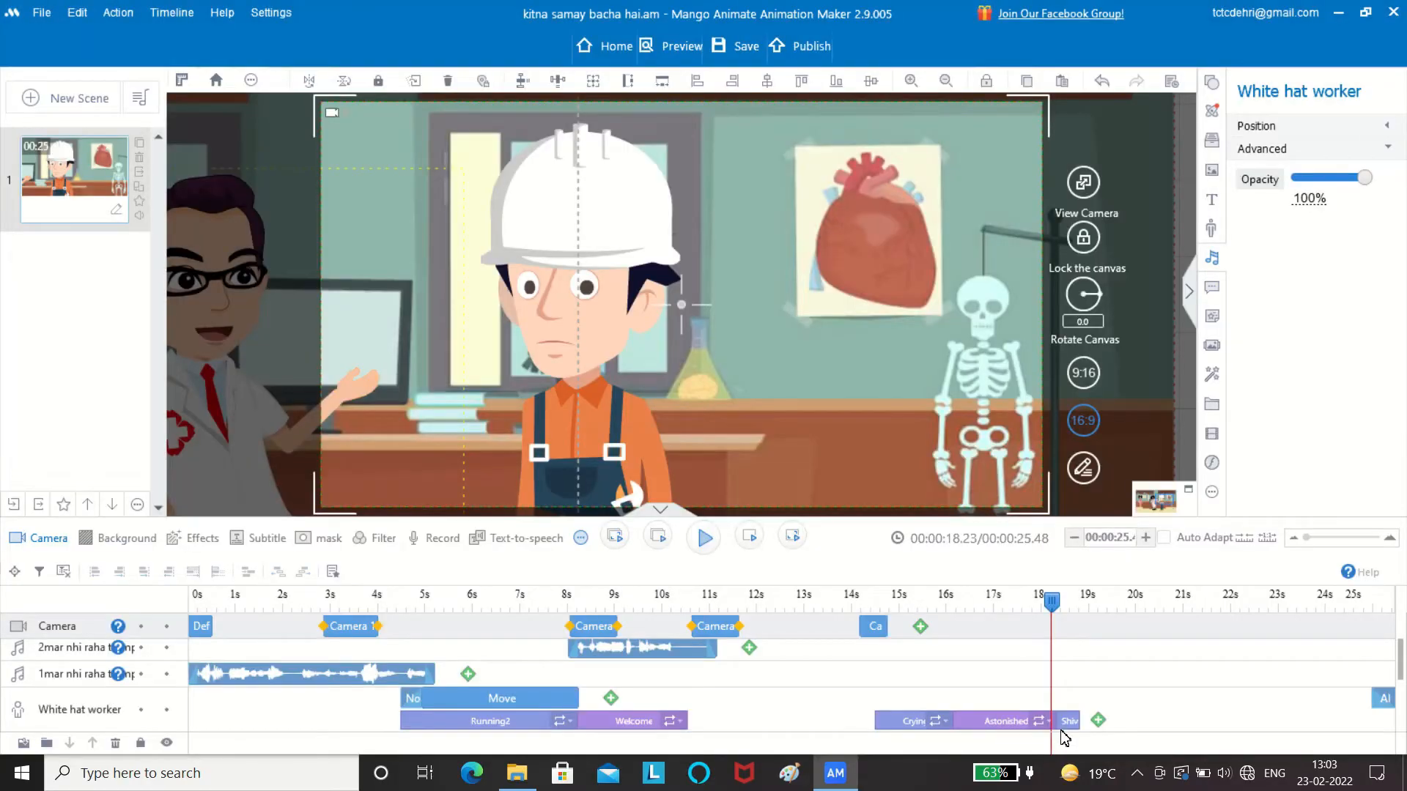
pyautogui.moveTo(1071, 722)
pyautogui.mouseDown()
pyautogui.moveTo(1121, 722)
pyautogui.moveTo(1055, 724)
pyautogui.mouseUp()
pyautogui.moveTo(1050, 602); pyautogui.dragTo(1032, 610)
pyautogui.press('space')
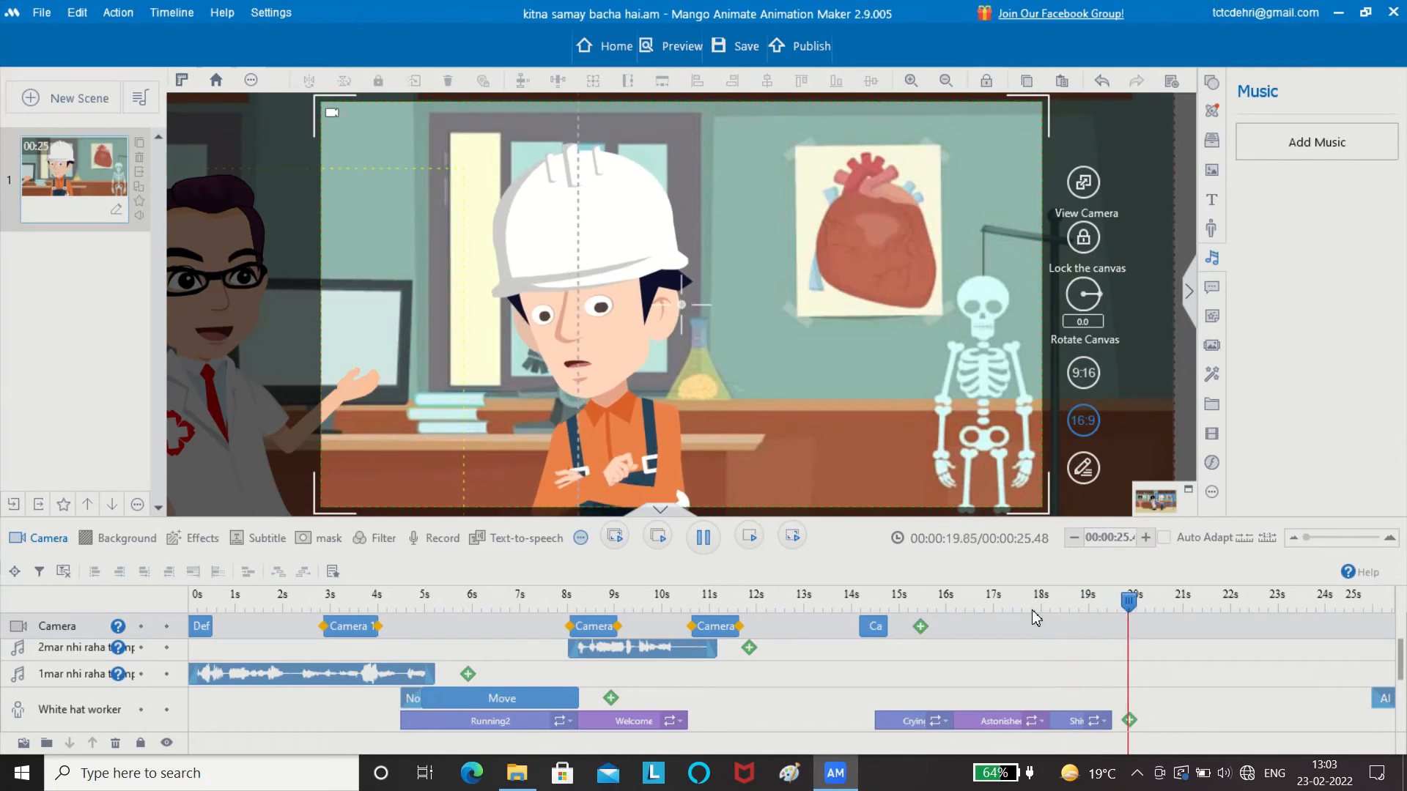
pyautogui.press('space')
# Stretch the new Shiver action to end at about 20.4 s, playing the section to match it to the audio
pyautogui.moveTo(1111, 722); pyautogui.dragTo(1140, 729)
pyautogui.press('space')
pyautogui.press('space')
pyautogui.moveTo(1175, 605); pyautogui.dragTo(1051, 614)
pyautogui.press('space')
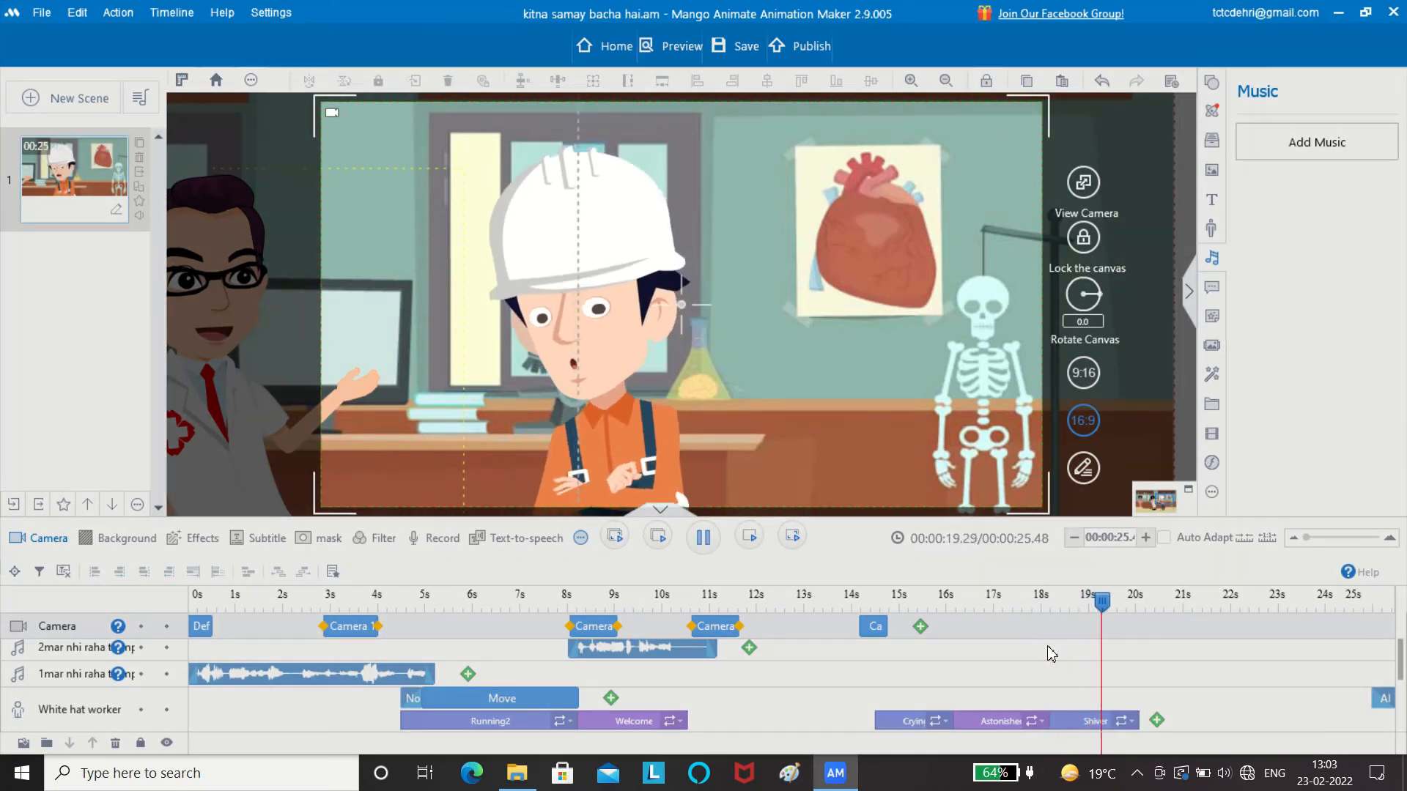
pyautogui.press('space')
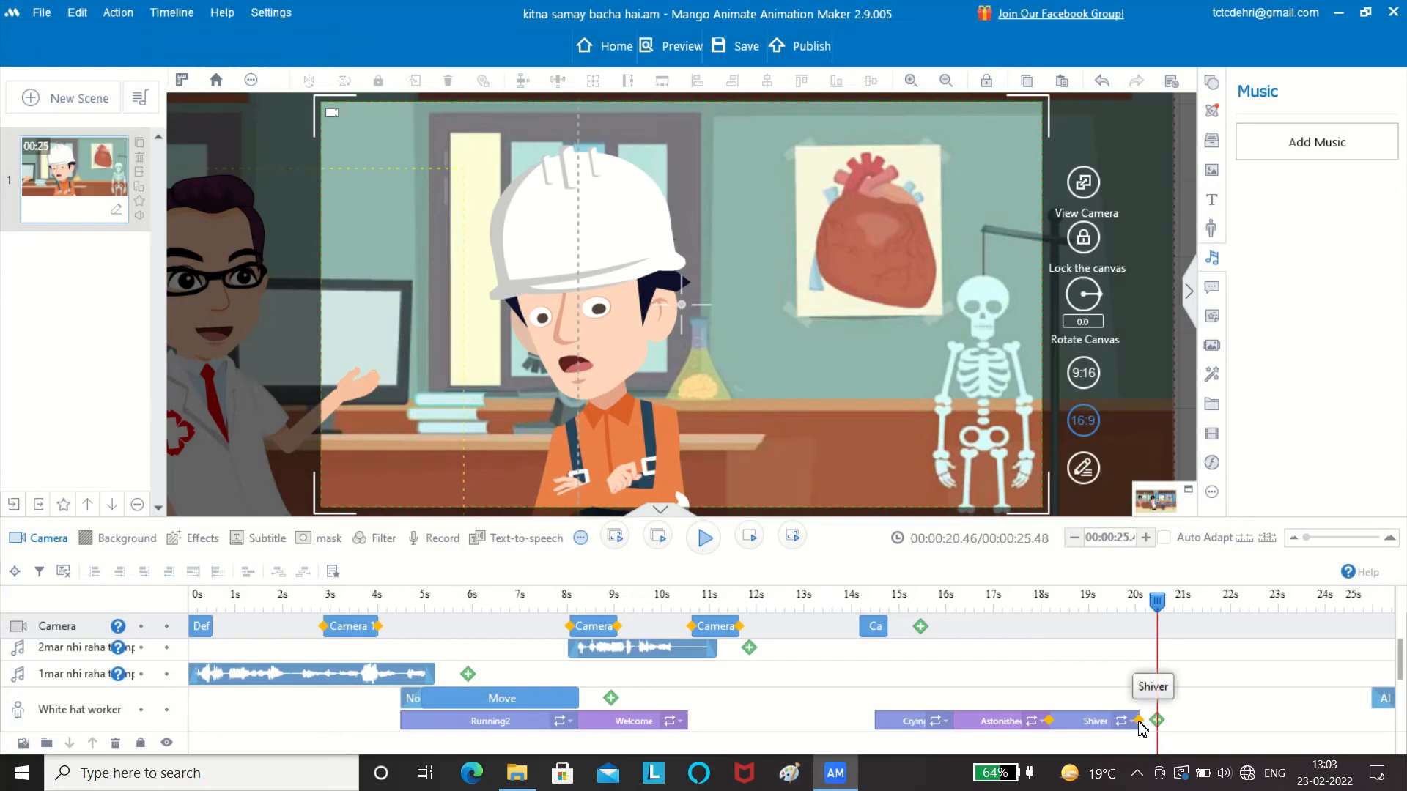
pyautogui.moveTo(1141, 727); pyautogui.dragTo(1156, 725)
pyautogui.click(1173, 721)
pyautogui.click(916, 319)
pyautogui.click(872, 434)
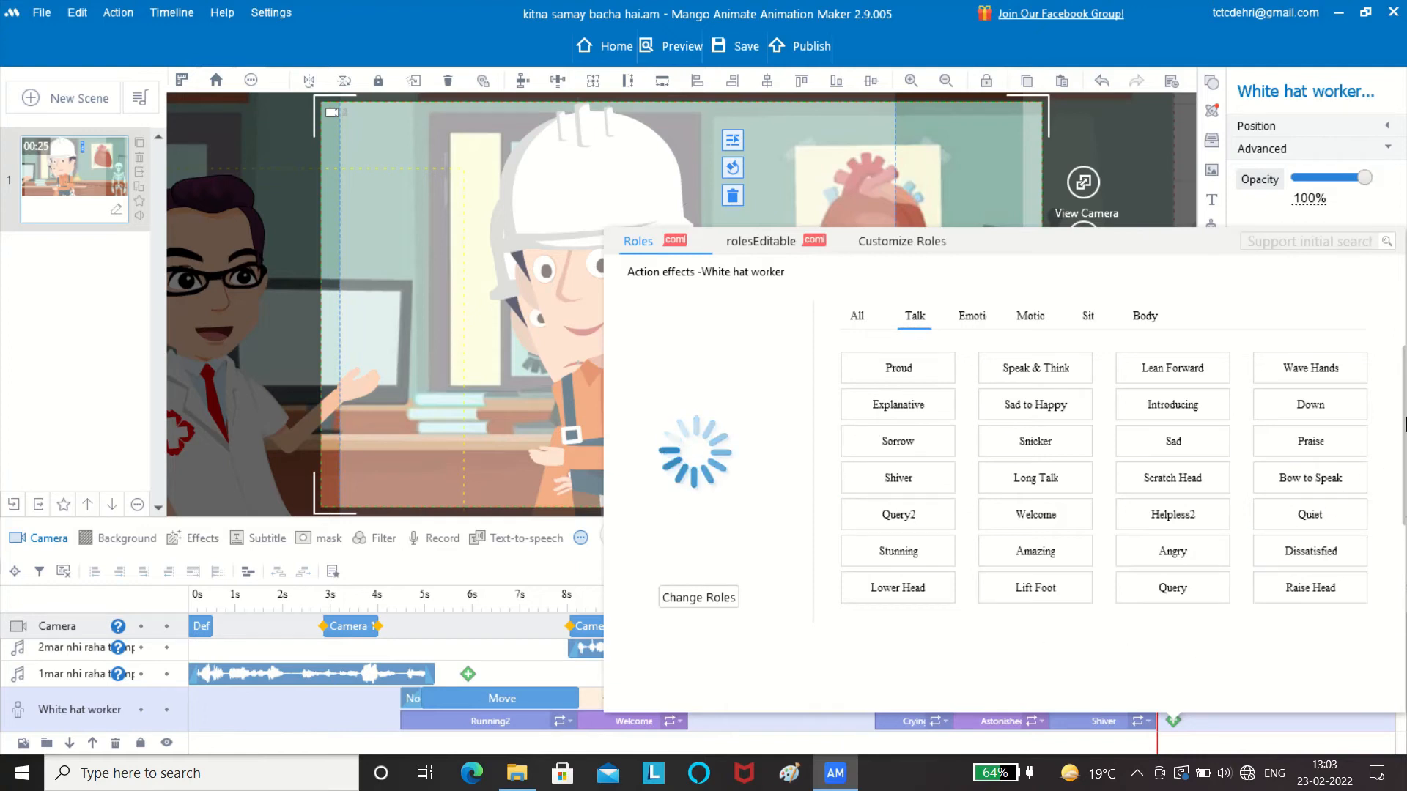
pyautogui.click(1405, 425)
# Preview the talk actions for White hat worker and add the Beg action directly after Shiver
pyautogui.click(1173, 721)
pyautogui.click(914, 316)
pyautogui.moveTo(1401, 465); pyautogui.dragTo(1404, 542)
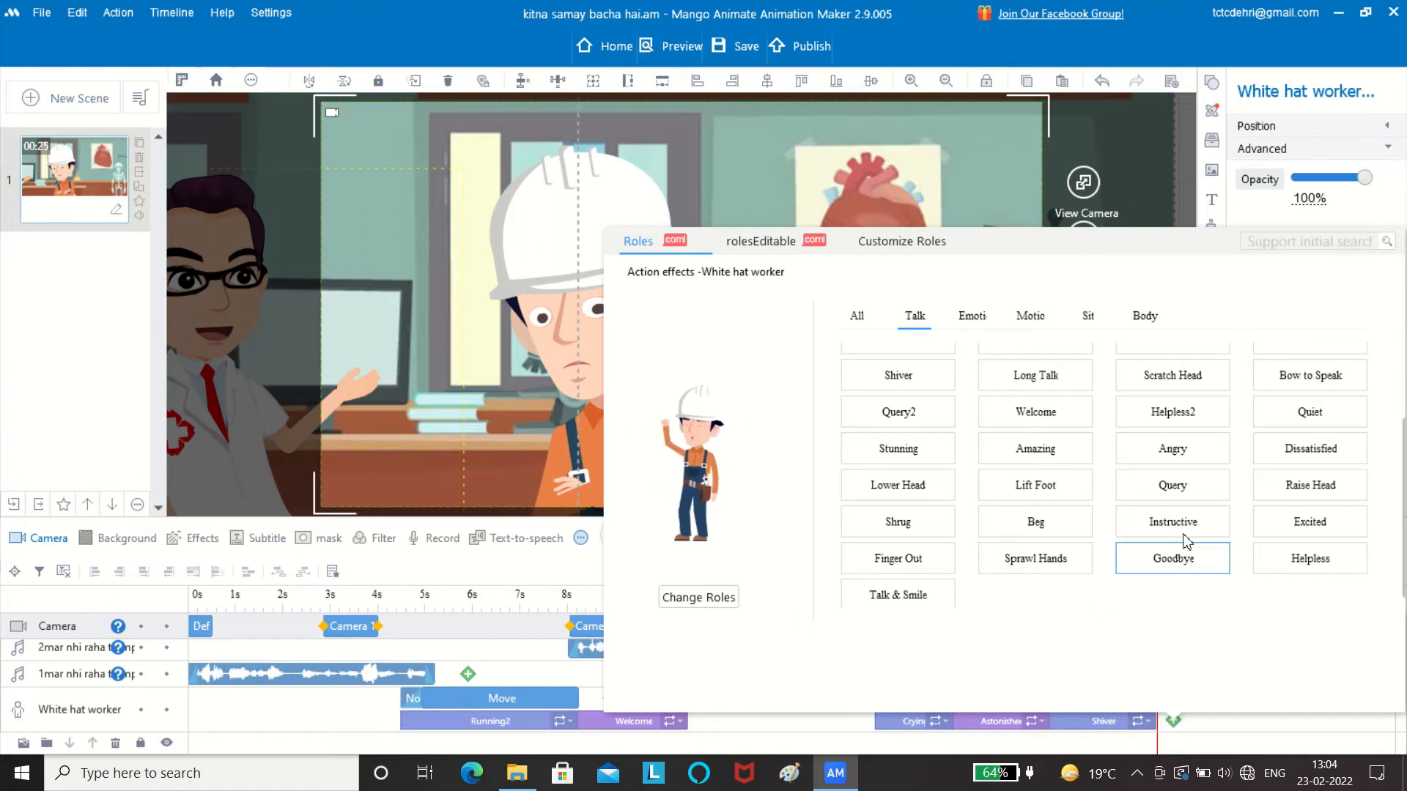
pyautogui.click(1294, 448)
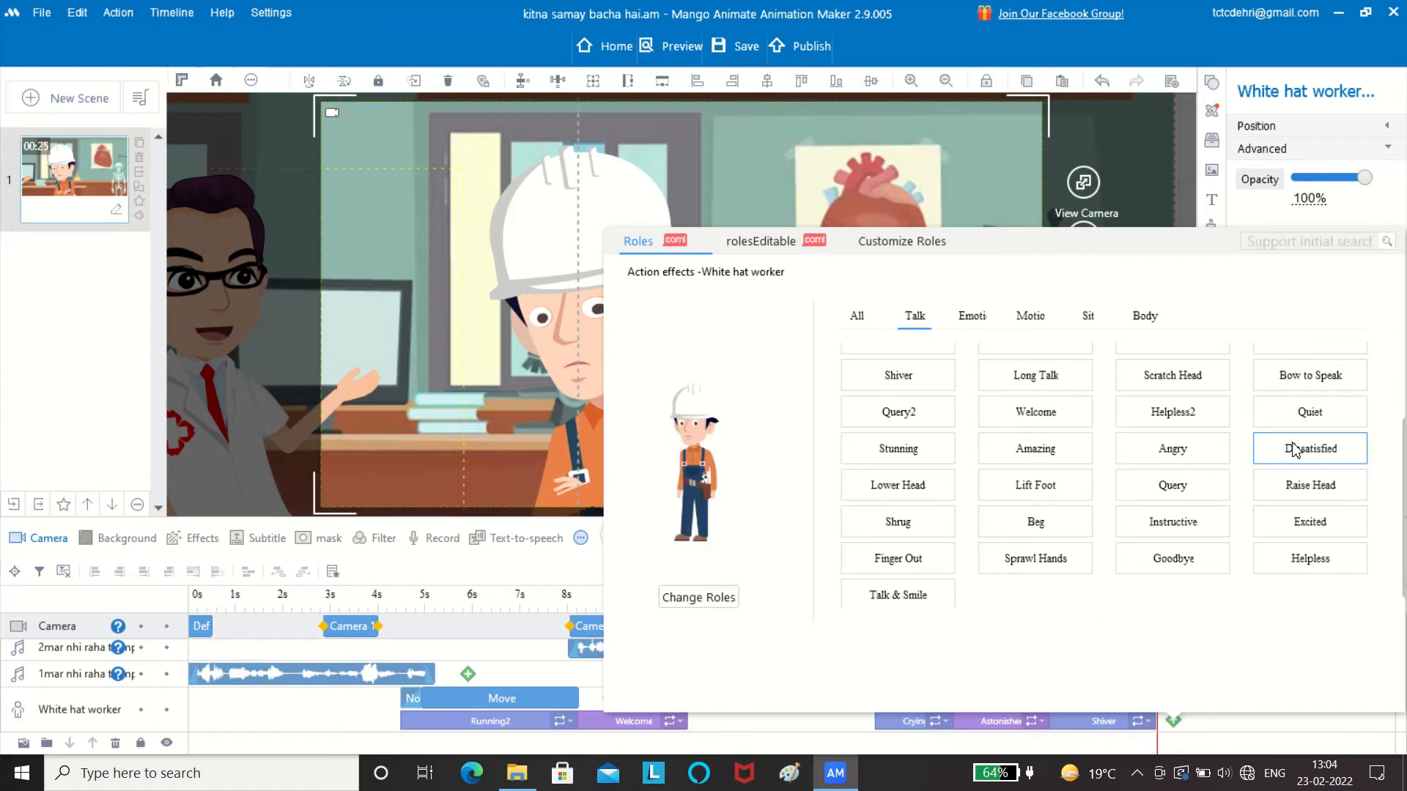
pyautogui.click(1175, 557)
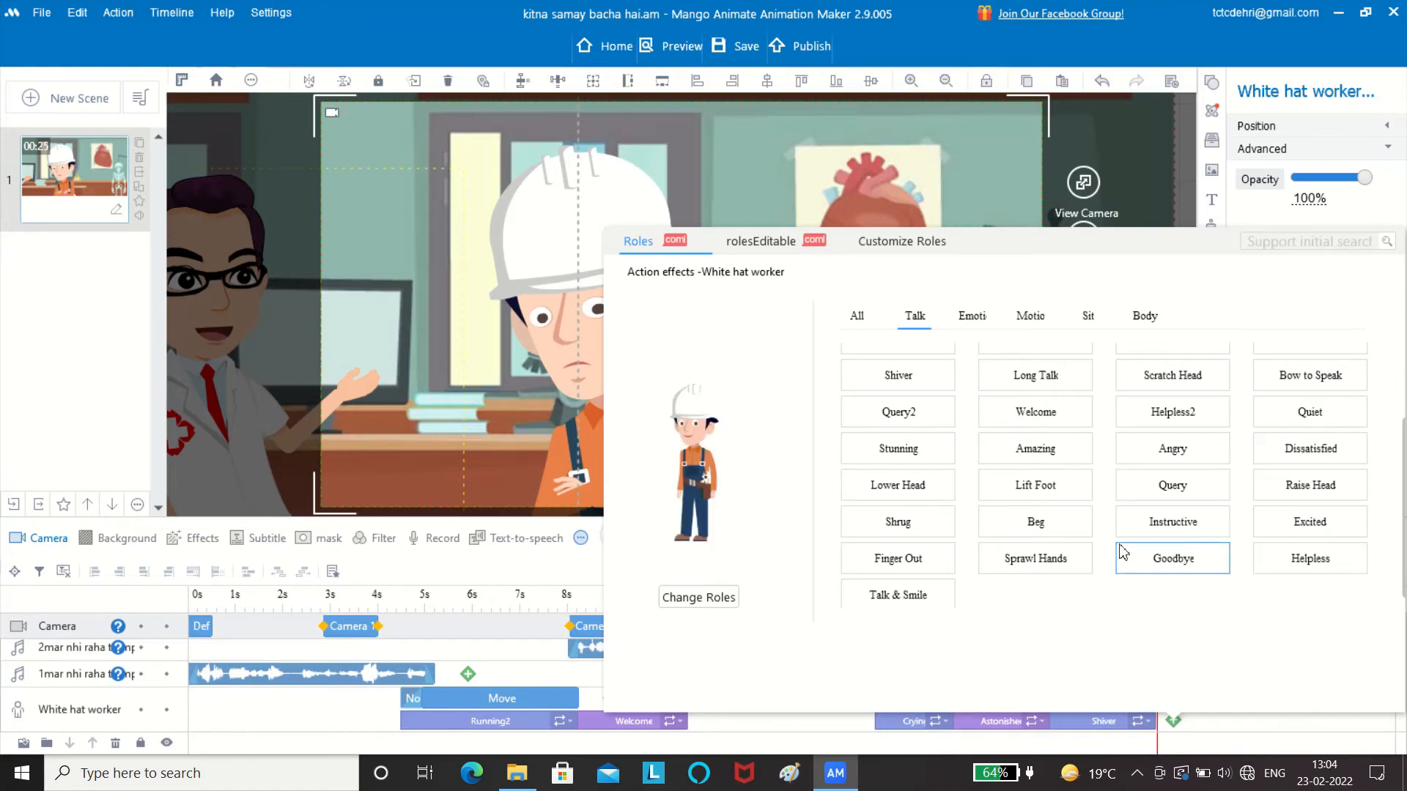
pyautogui.click(1061, 536)
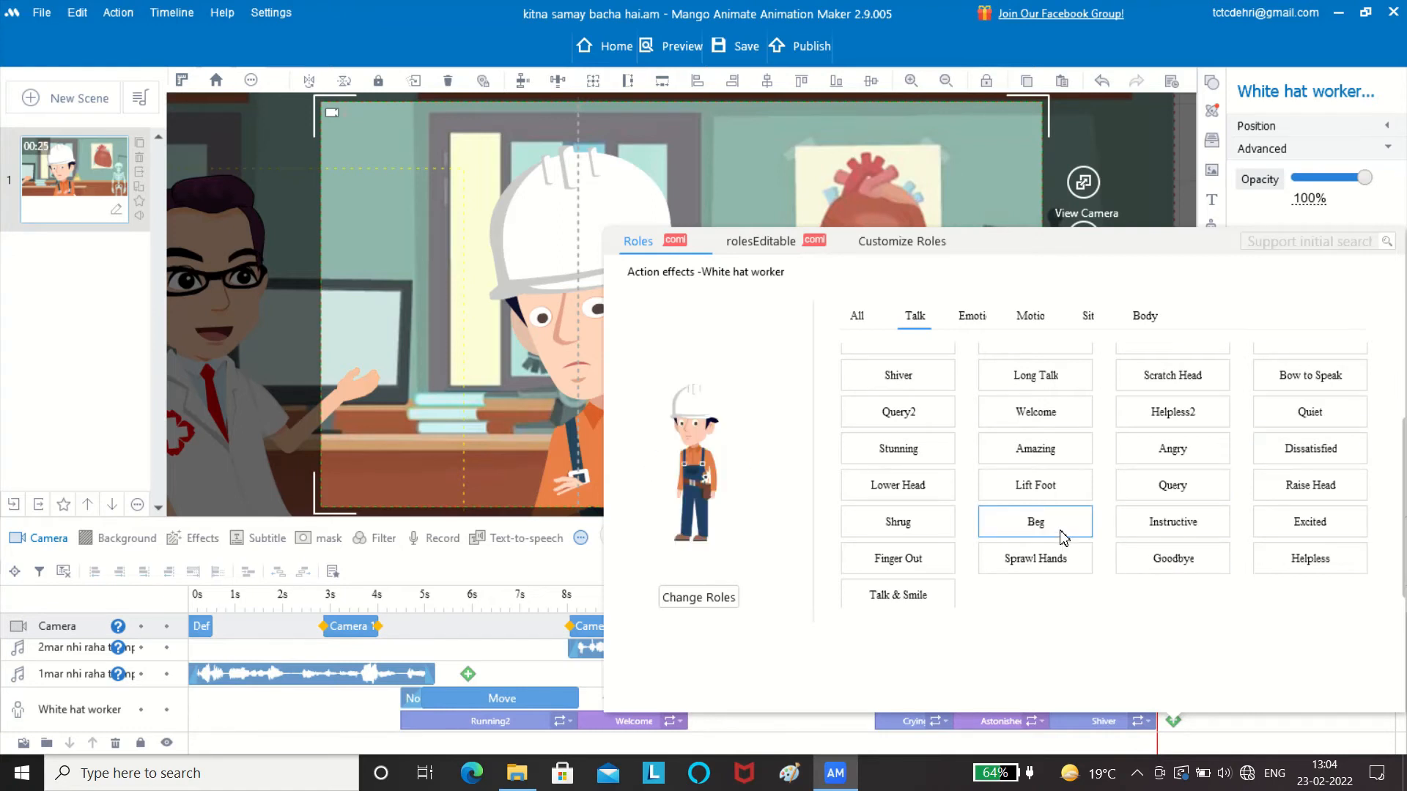
pyautogui.doubleClick(1060, 532)
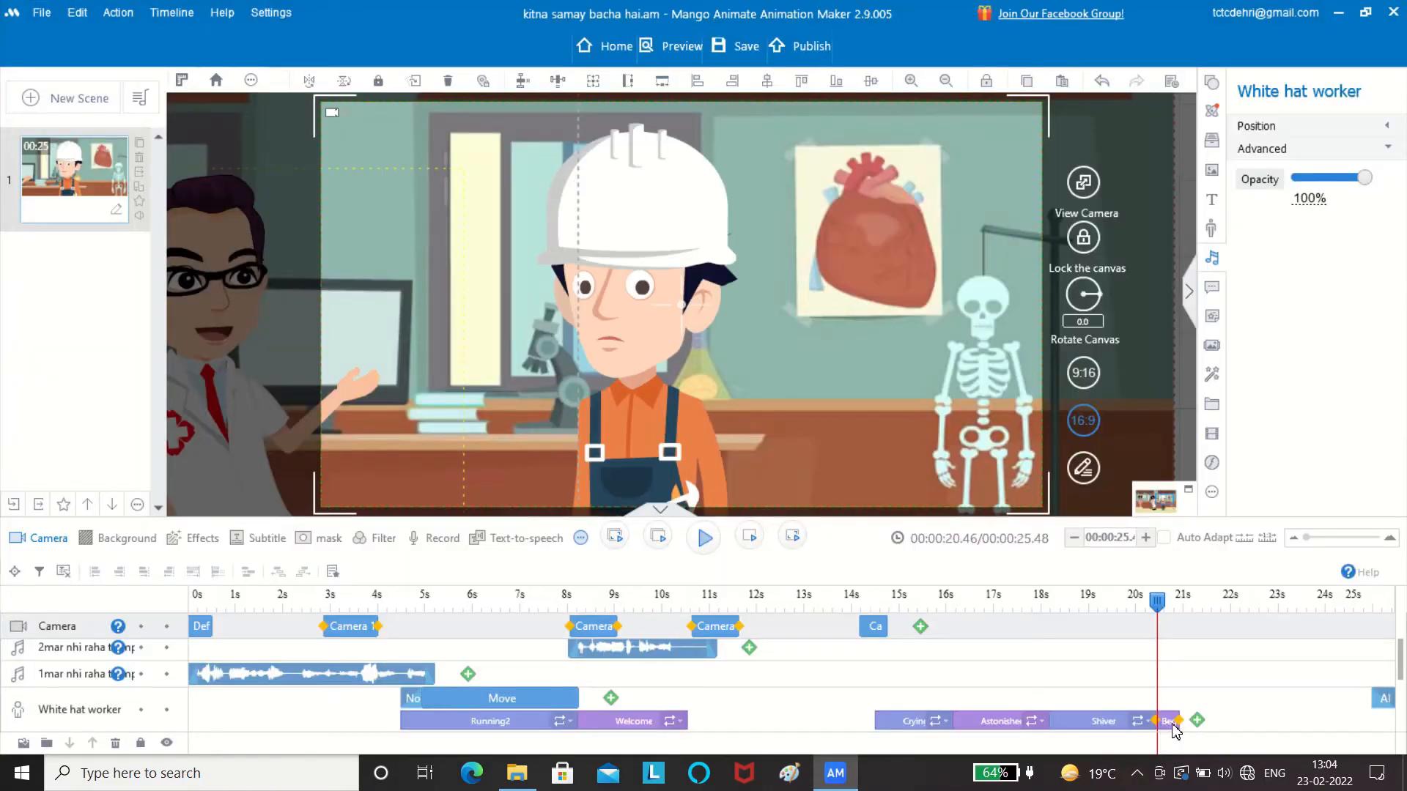
# Stretch the Beg action to end at about 23.1 s, playing the section to match it to the audio
pyautogui.moveTo(1179, 721); pyautogui.dragTo(1233, 724)
pyautogui.moveTo(1157, 602); pyautogui.dragTo(1103, 621)
pyautogui.press('space')
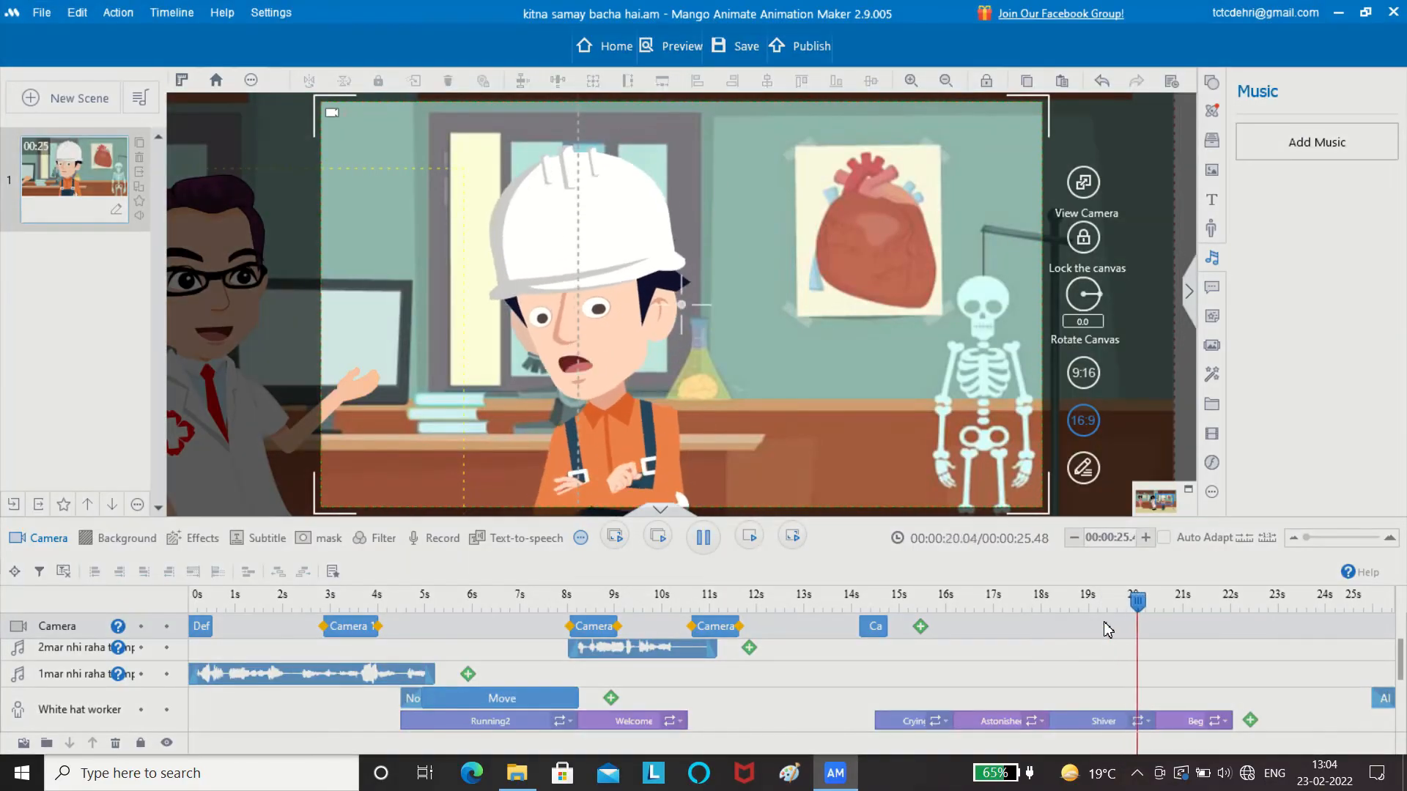
pyautogui.press('space')
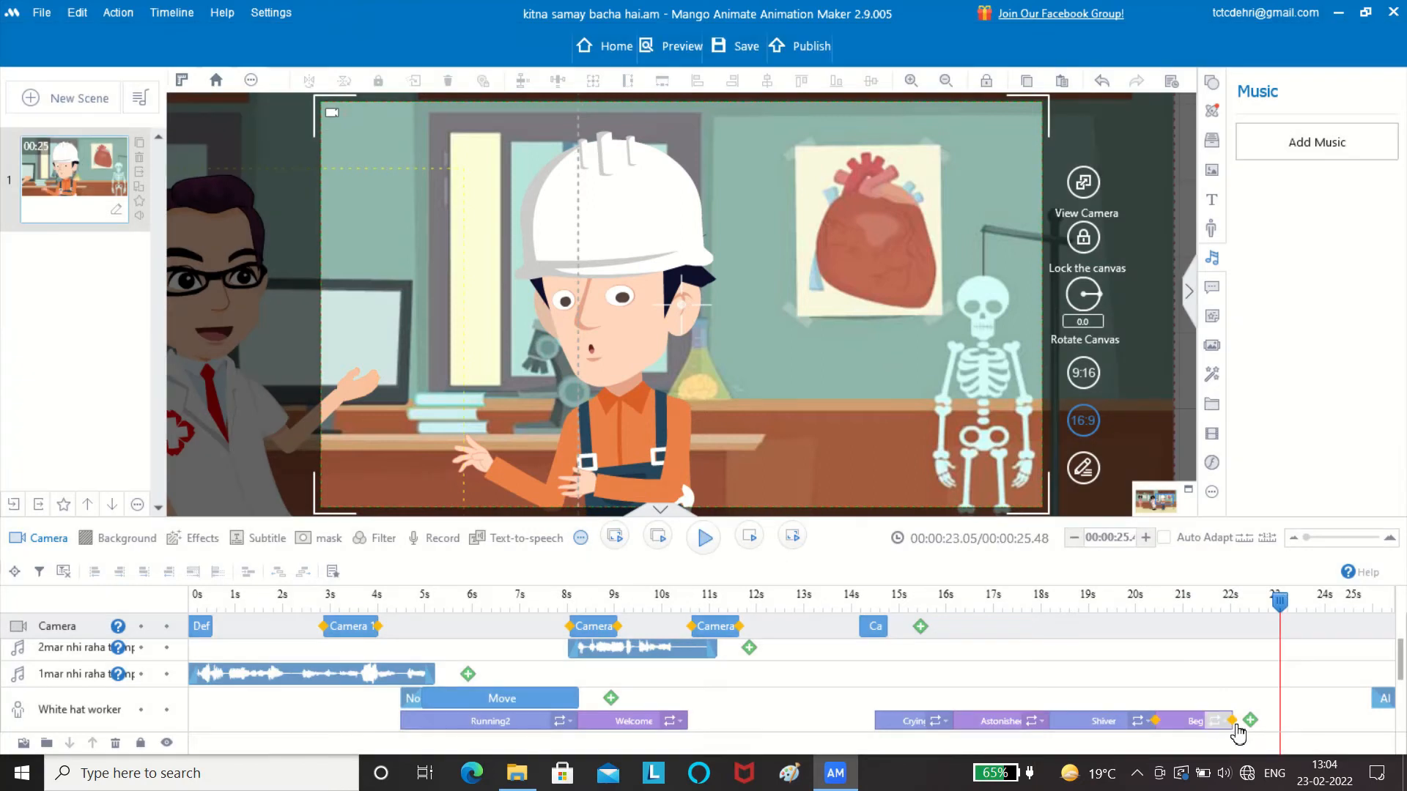
pyautogui.moveTo(1238, 729); pyautogui.dragTo(1280, 709)
# Fine-tune the Beg action to end at about 23.2 s and play the scene from about 14 s to check the timing
pyautogui.moveTo(1282, 618); pyautogui.dragTo(854, 623)
pyautogui.press('space')
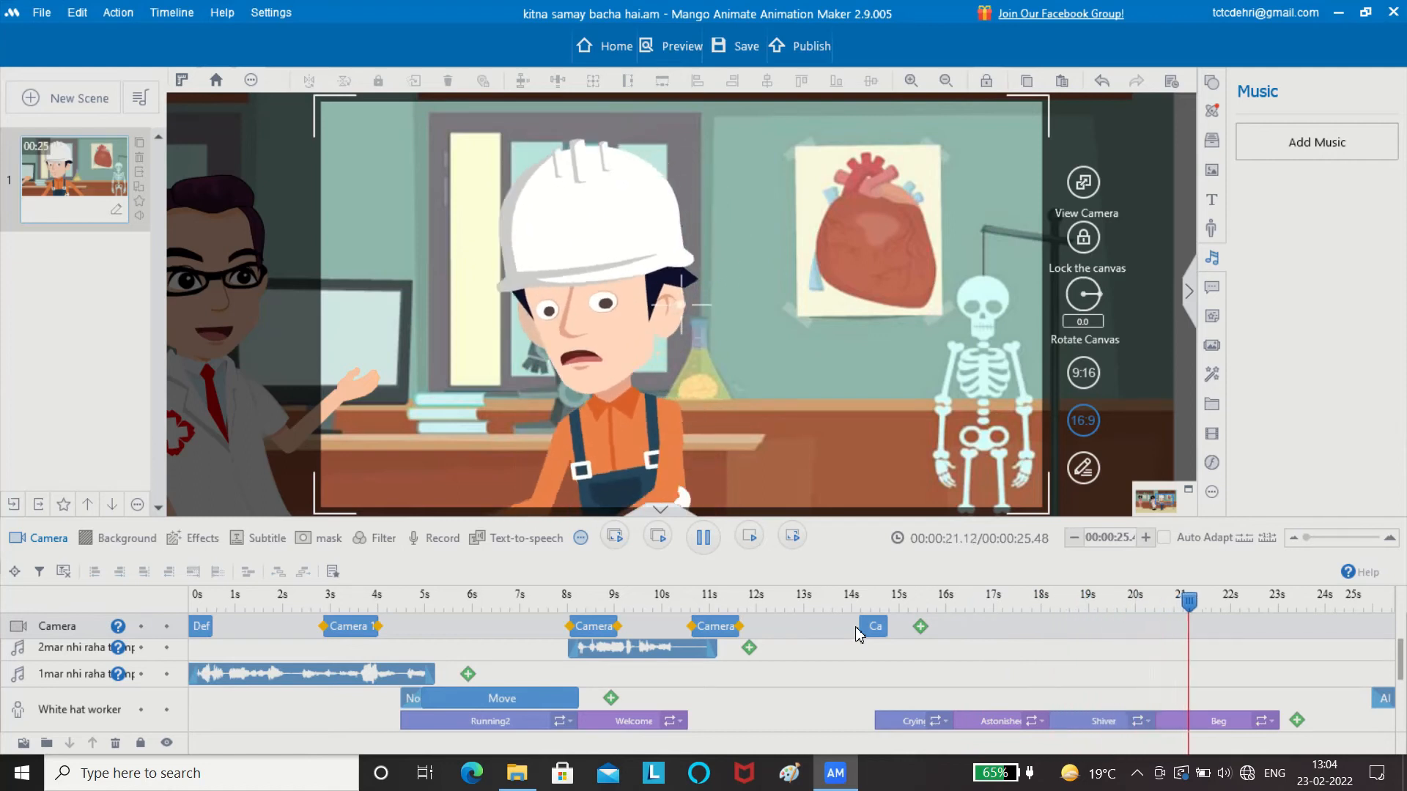
pyautogui.press('space')
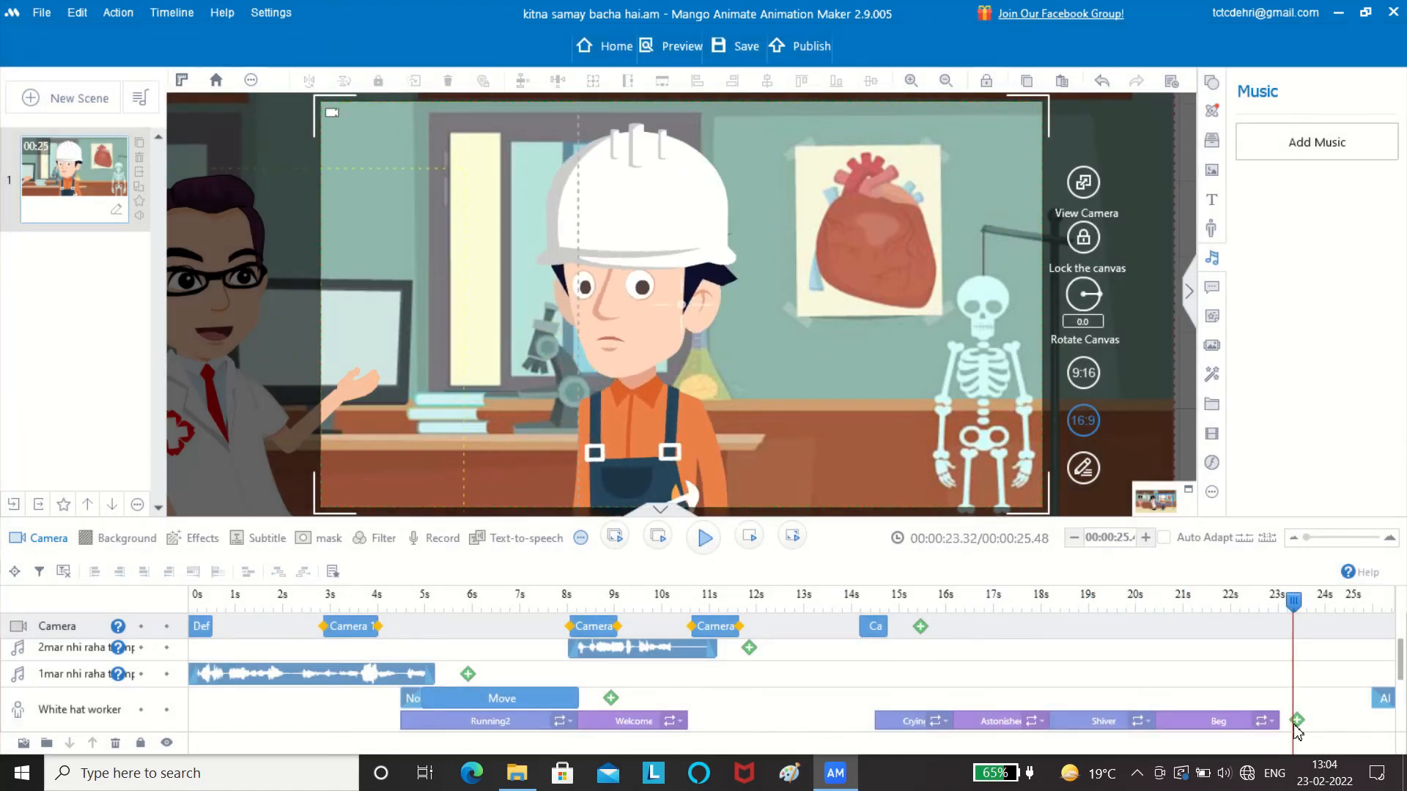
pyautogui.moveTo(1279, 721)
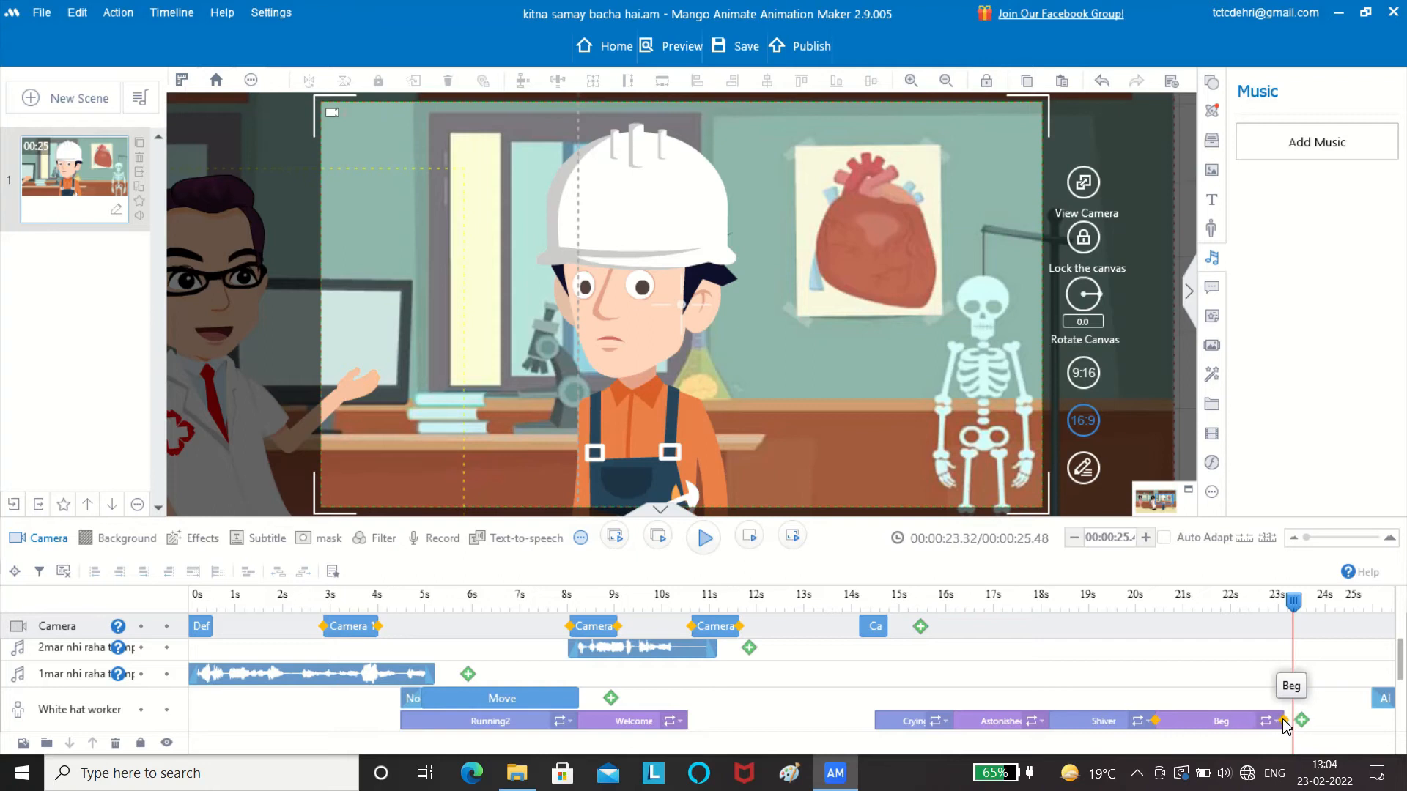
pyautogui.moveTo(1299, 610); pyautogui.dragTo(853, 645)
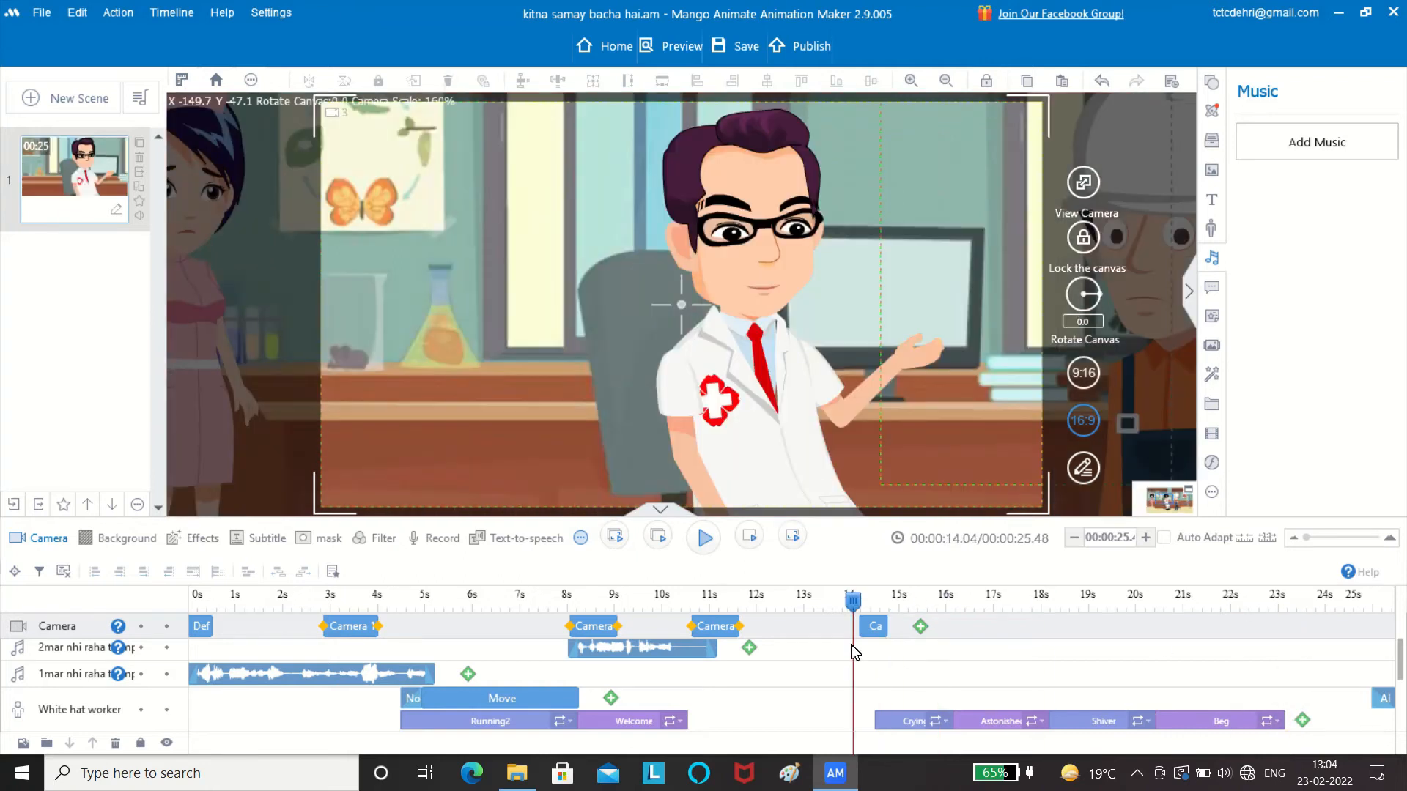
pyautogui.press('space')
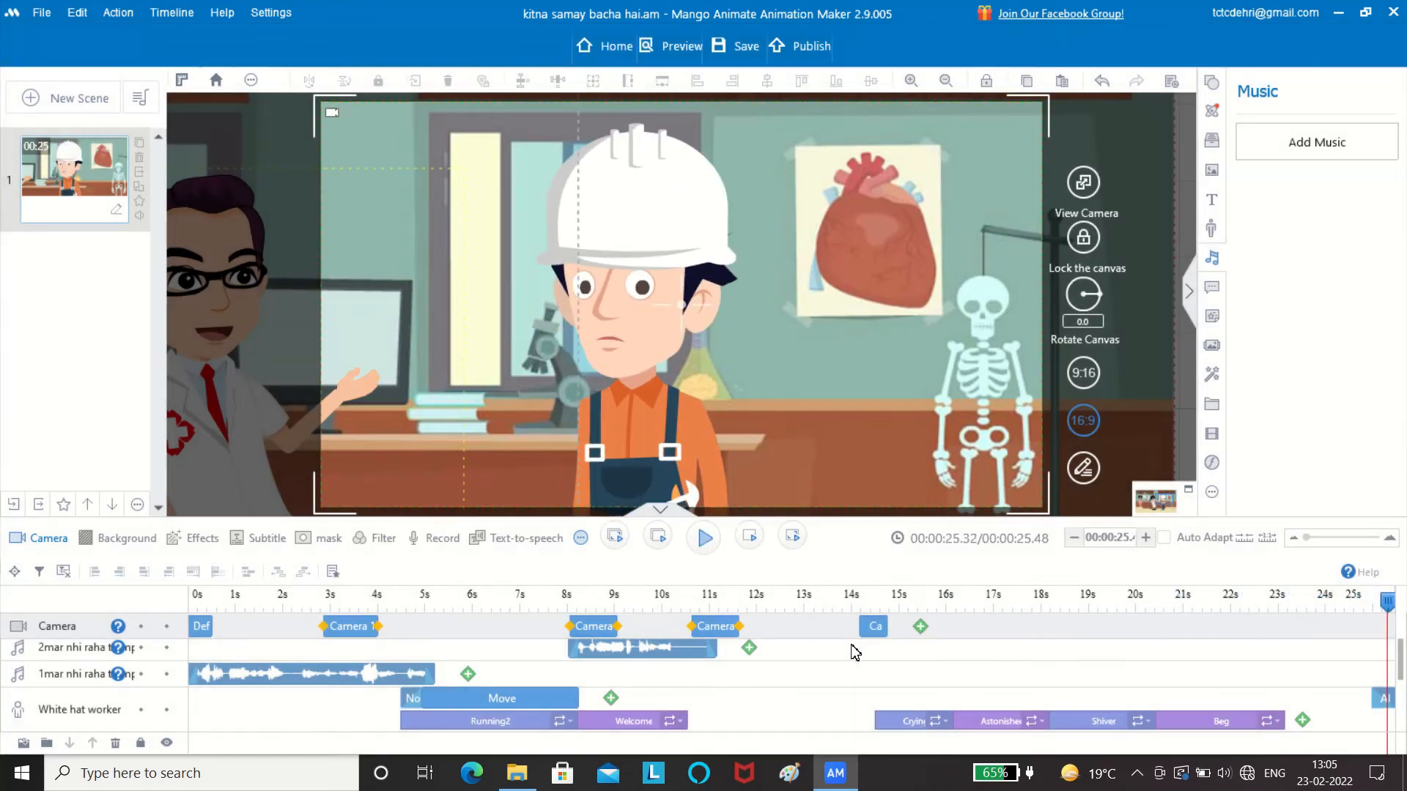
# Add a Camera Lens 1 shot and move it to start at the end of the Beg action, at about 23.1 s
pyautogui.moveTo(1392, 615); pyautogui.dragTo(1287, 701)
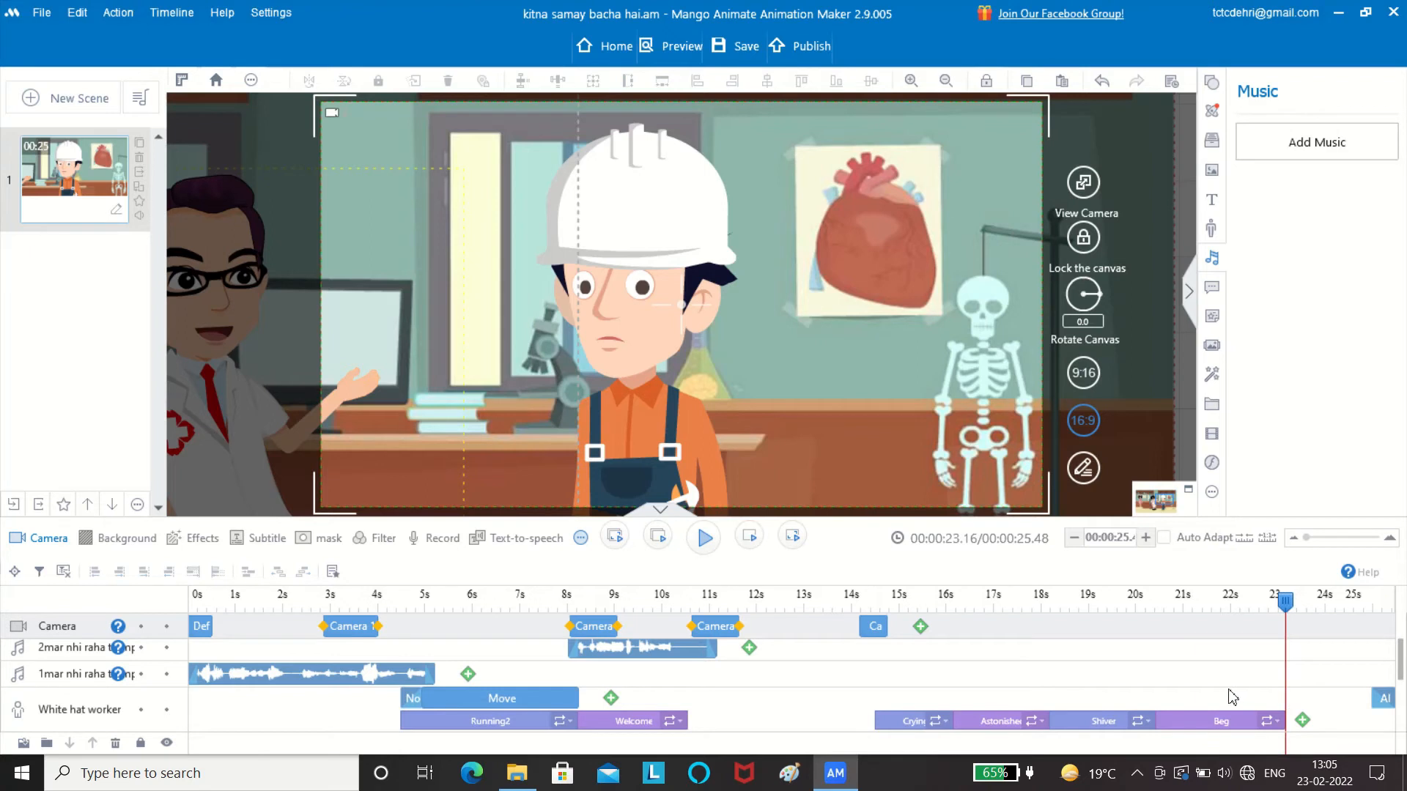
pyautogui.click(929, 628)
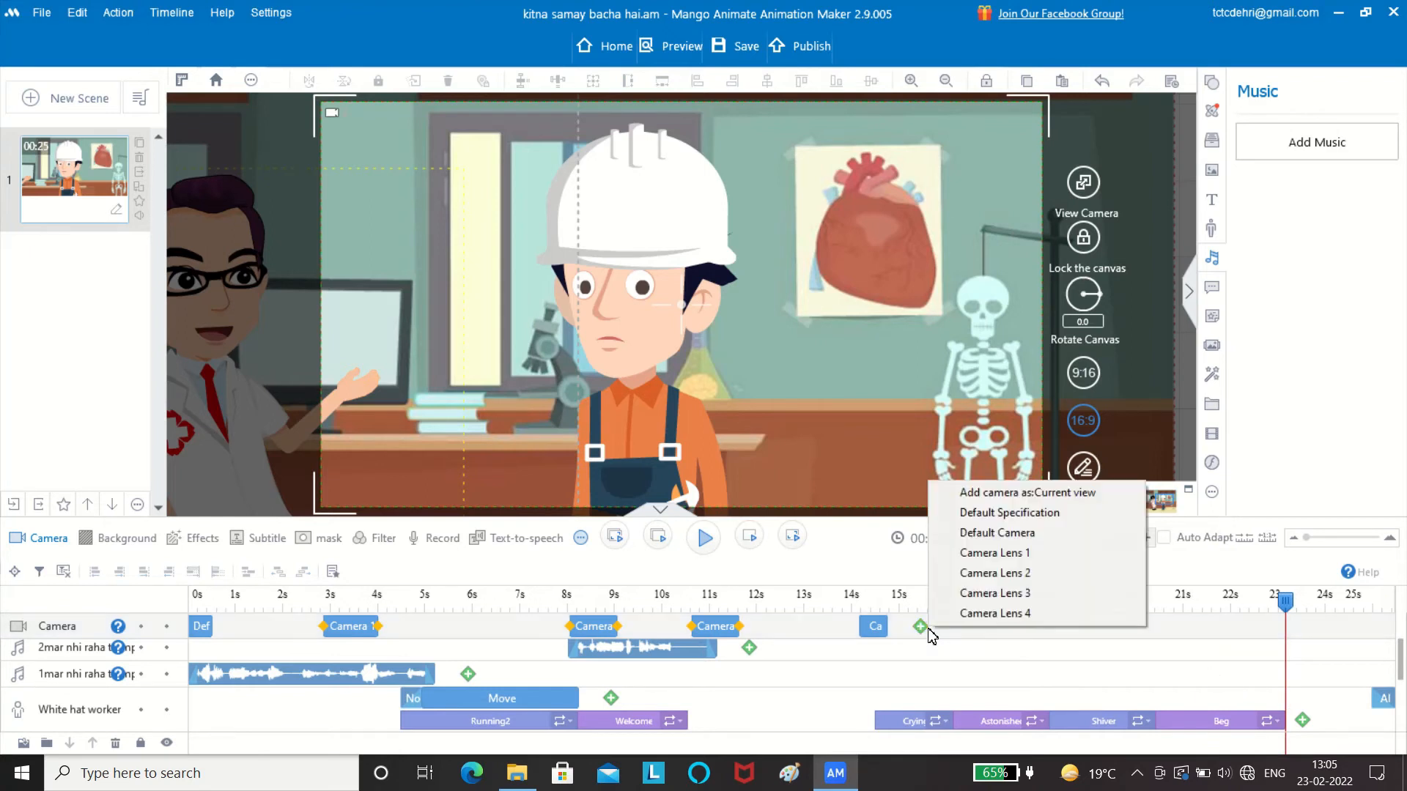
pyautogui.click(1055, 553)
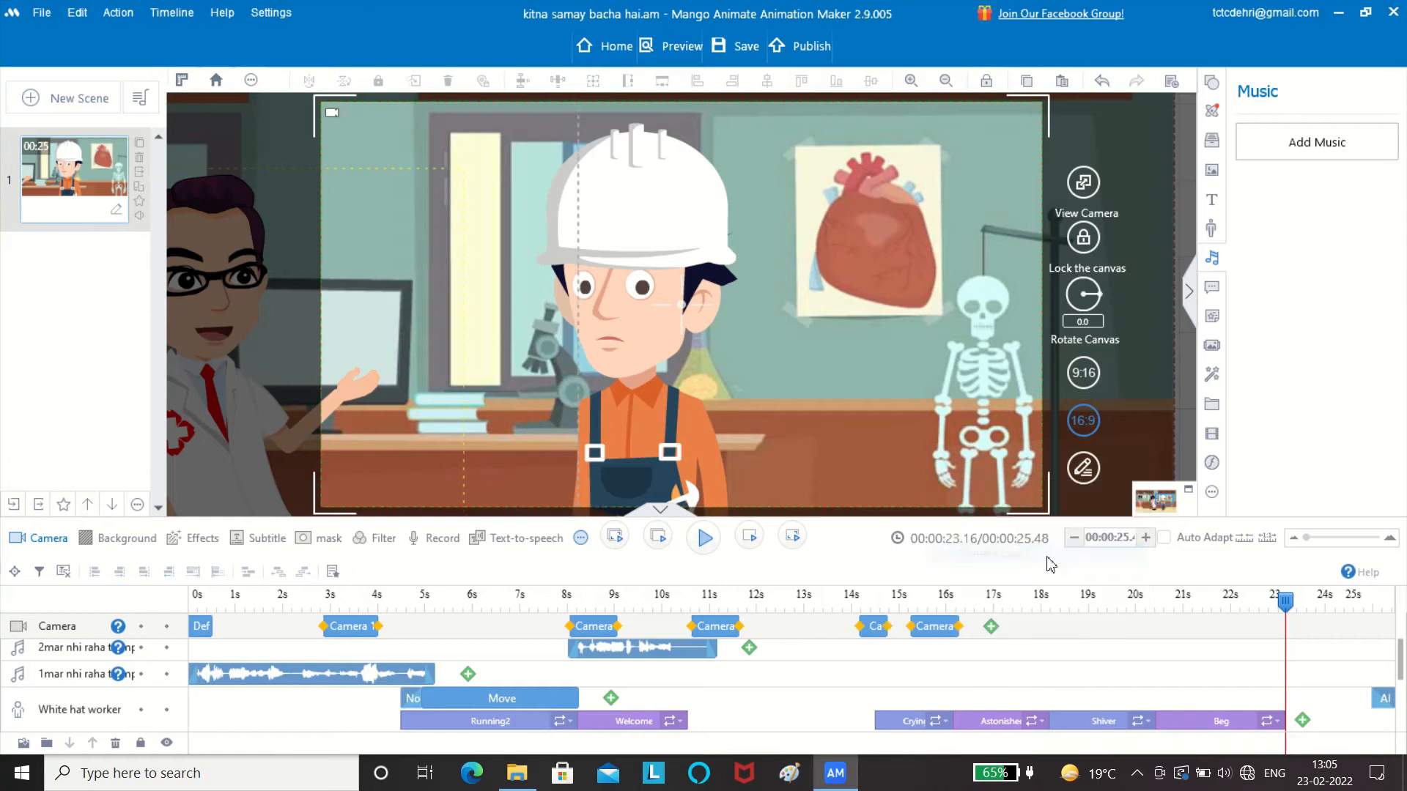
pyautogui.moveTo(1327, 652); pyautogui.dragTo(1306, 658)
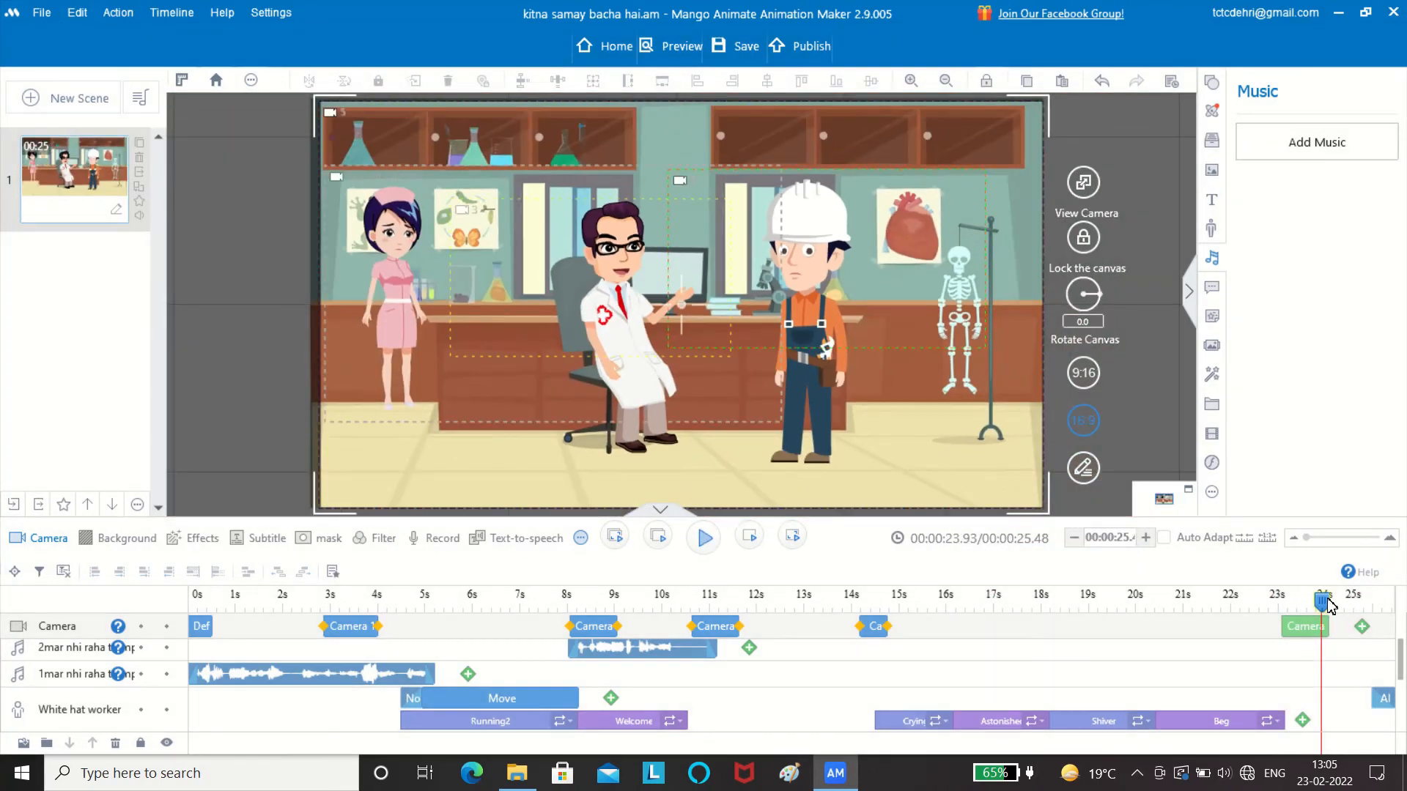
# Lengthen the scene's duration to 29.98 s with the Male Doctor selected
pyautogui.click(638, 302)
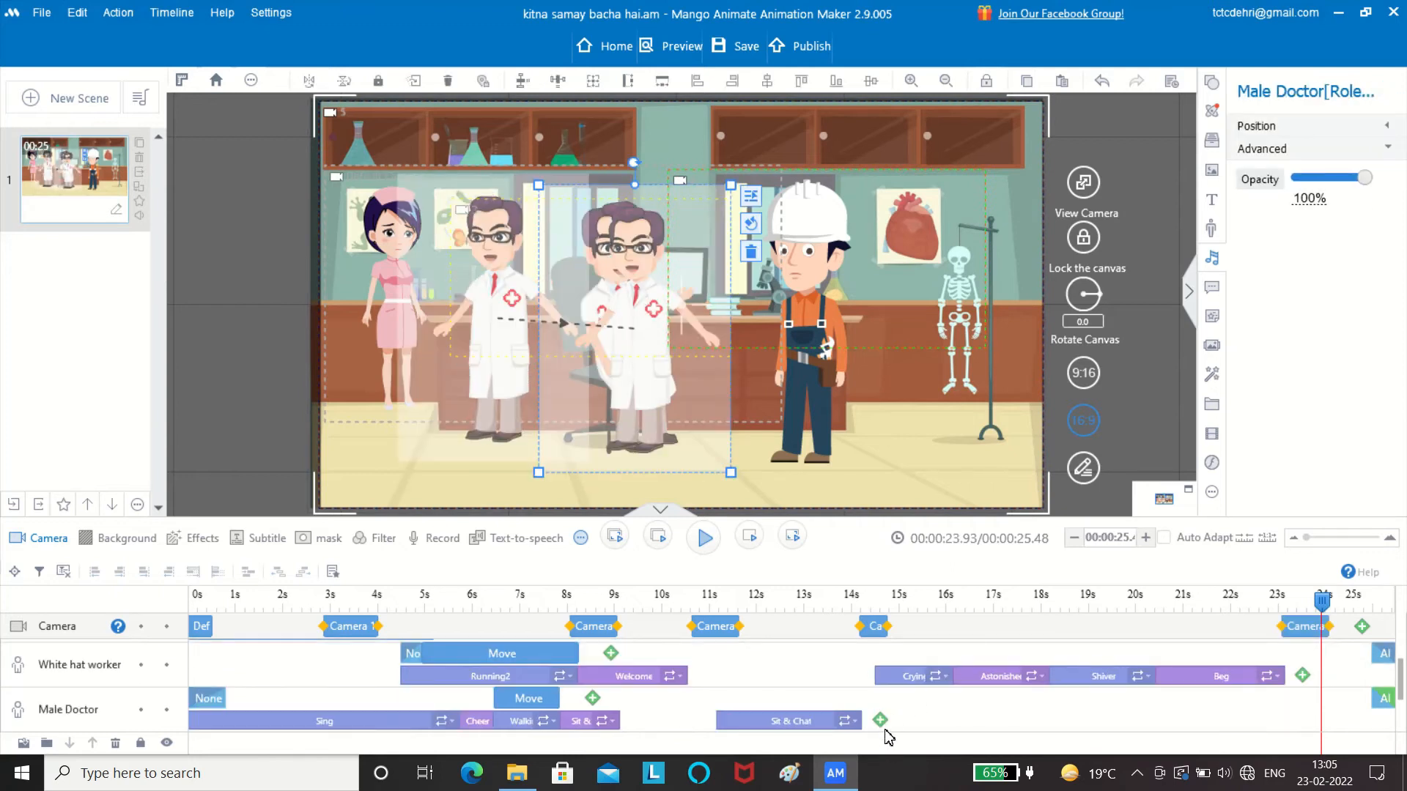
pyautogui.click(1145, 538)
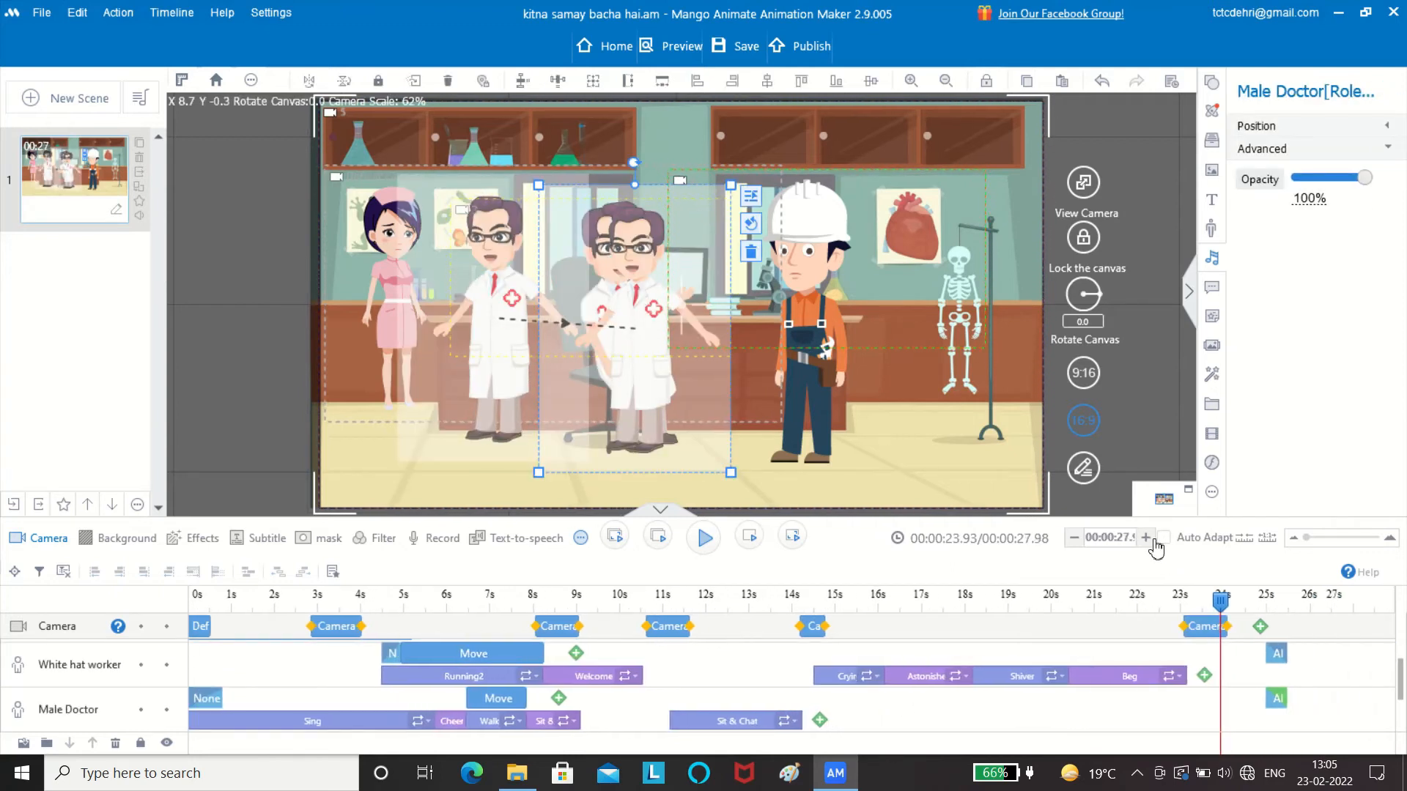
# Add an Angry talk action to the Male Doctor and move it to start at about 21.8 s
pyautogui.click(779, 720)
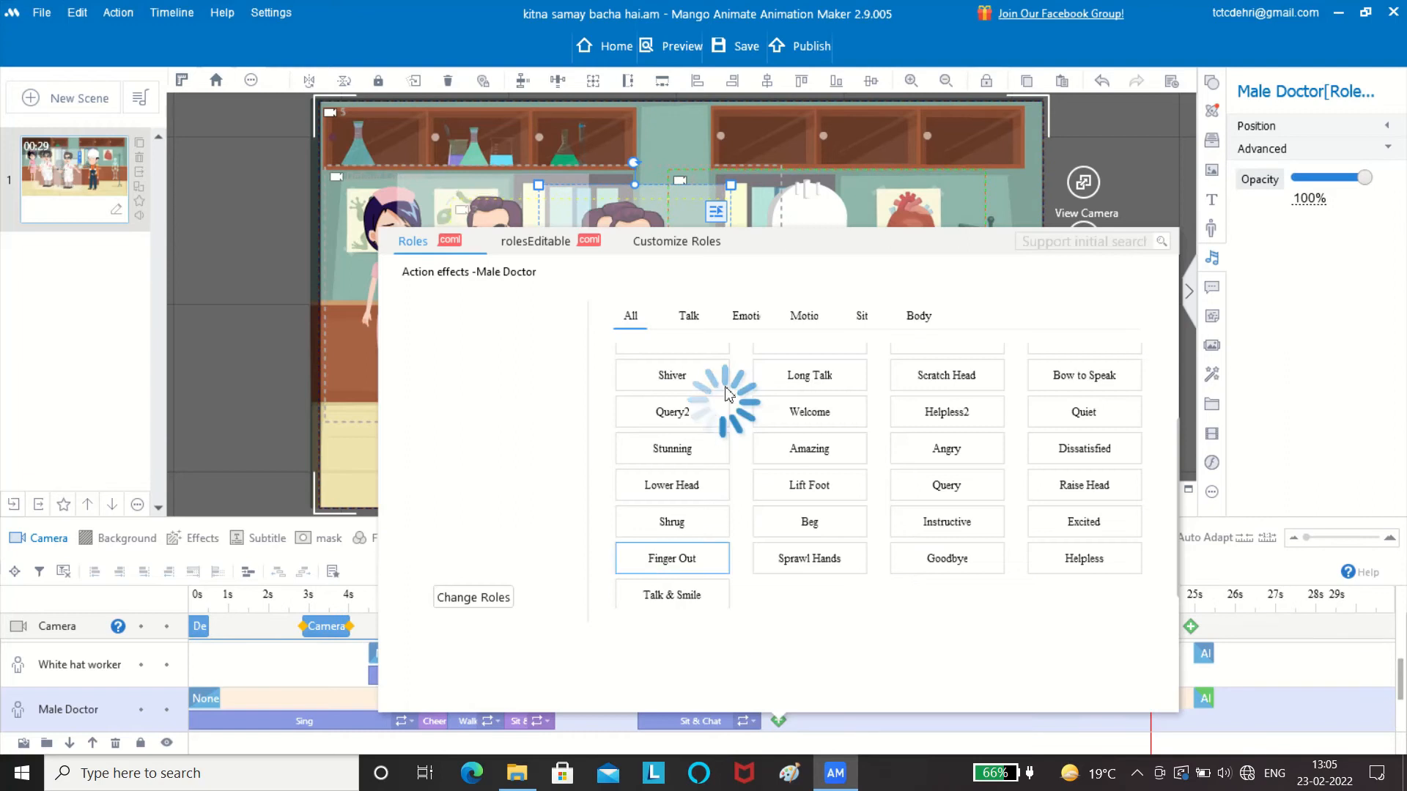
pyautogui.click(698, 327)
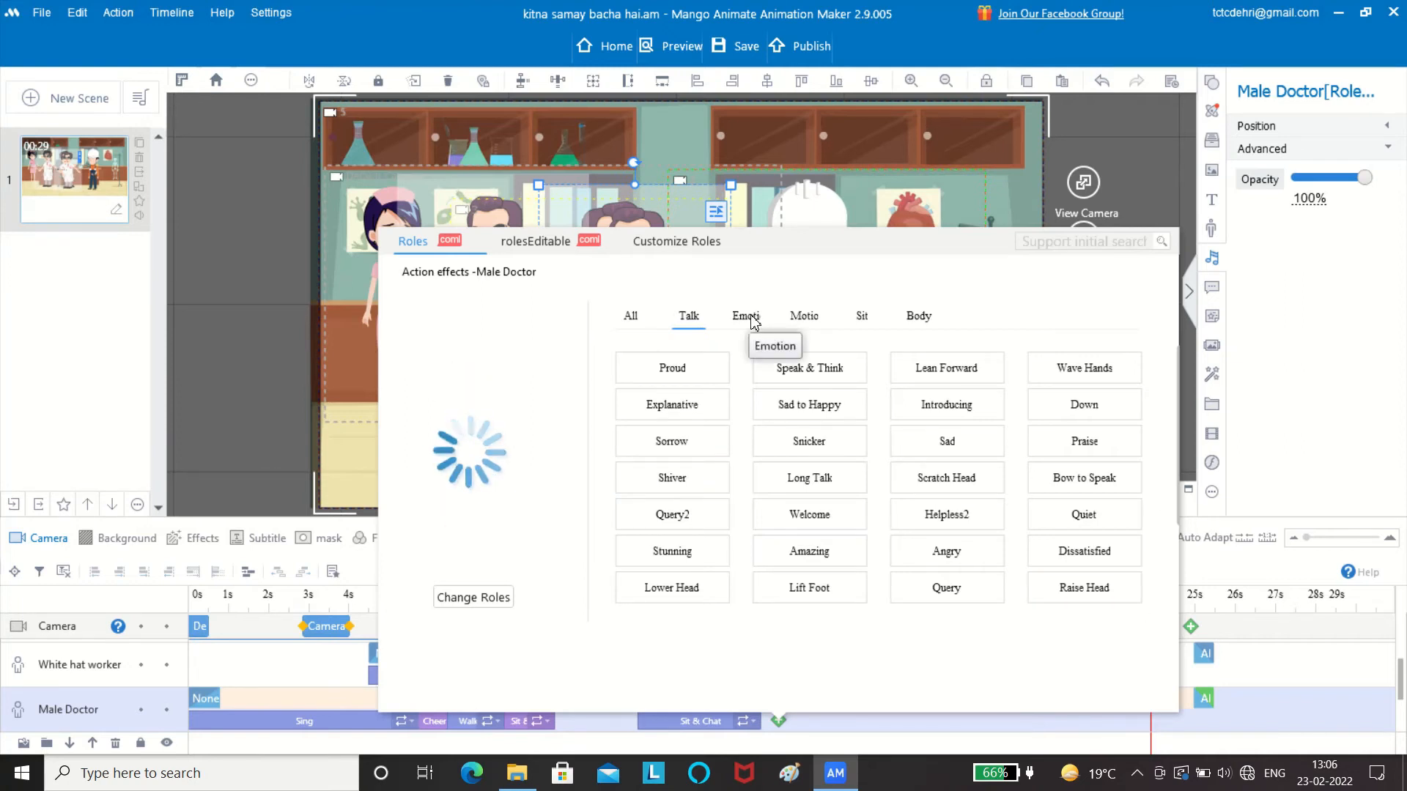
pyautogui.click(944, 554)
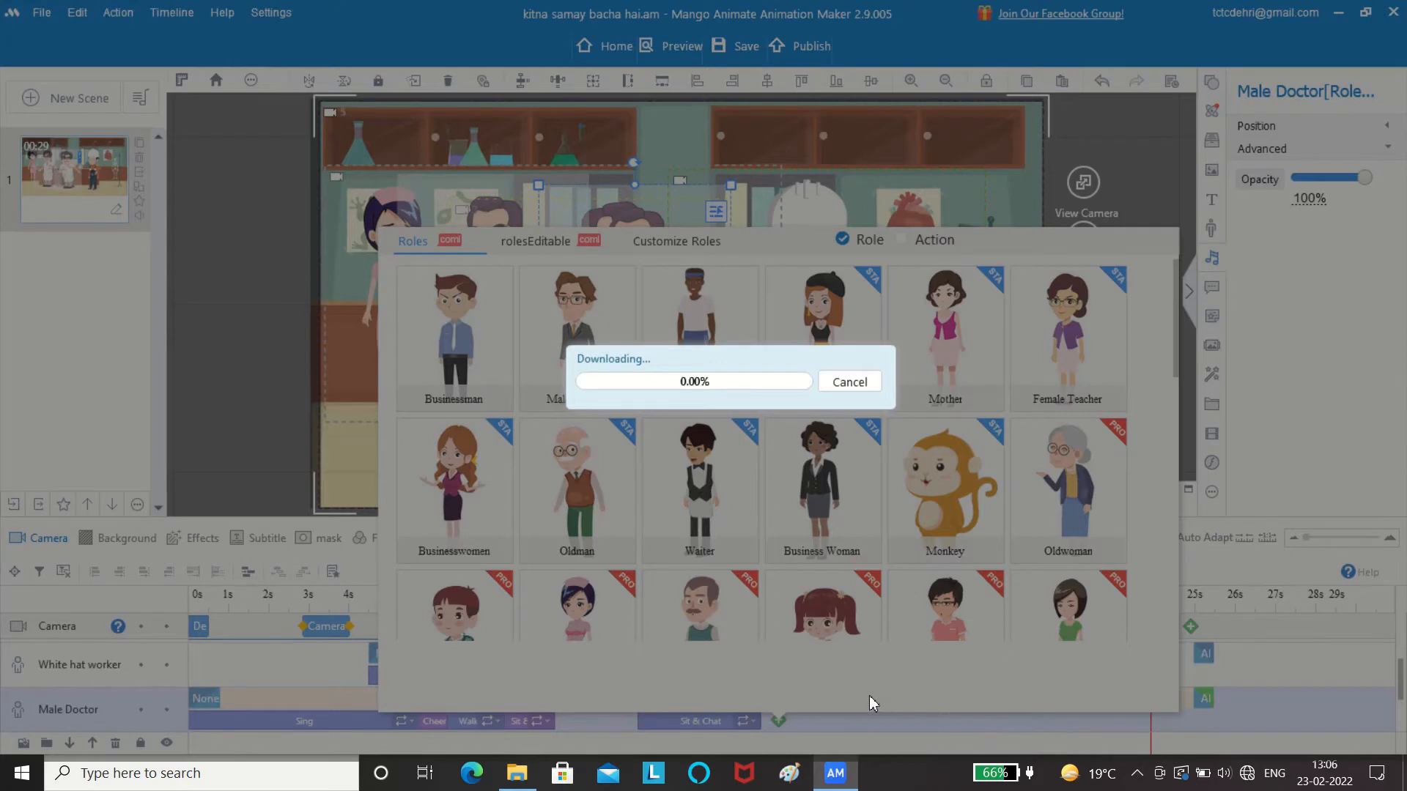
pyautogui.moveTo(782, 720); pyautogui.dragTo(907, 756)
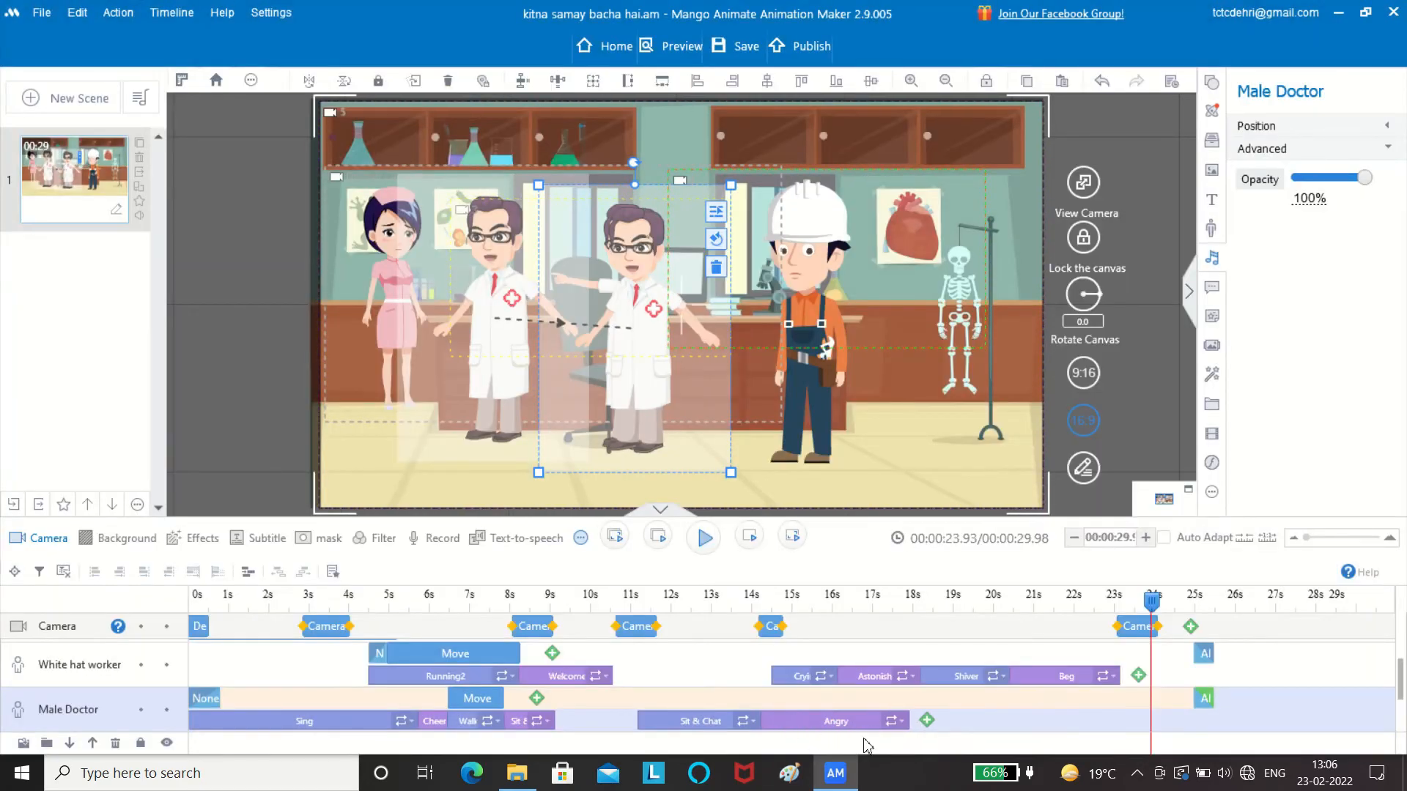
pyautogui.moveTo(786, 735); pyautogui.dragTo(1090, 724)
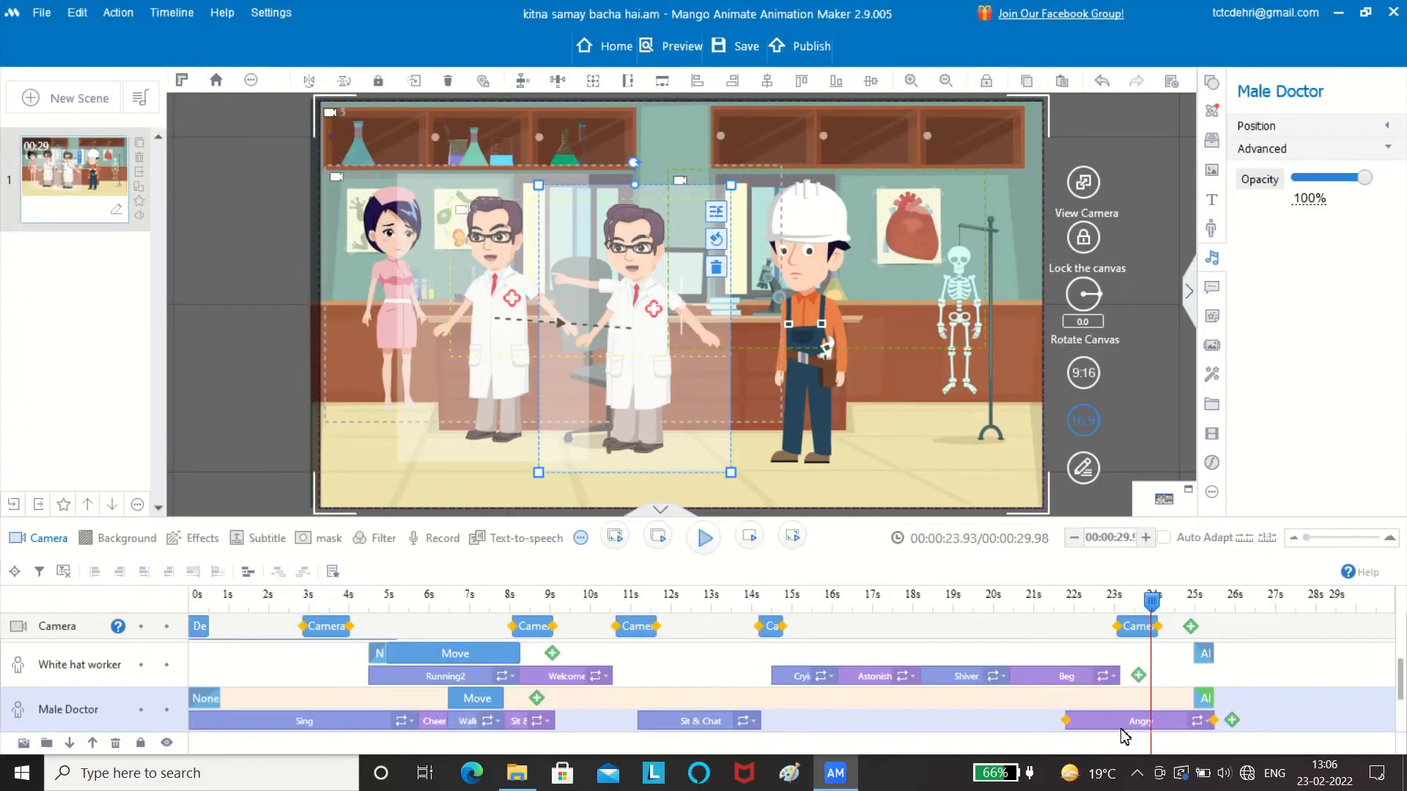
# Extend the Male Doctor's on-screen time to the scene's end and move his Angry action to start at about 23.9 s
pyautogui.click(1257, 727)
pyautogui.moveTo(1204, 699); pyautogui.dragTo(1384, 704)
pyautogui.moveTo(1087, 724); pyautogui.dragTo(1192, 738)
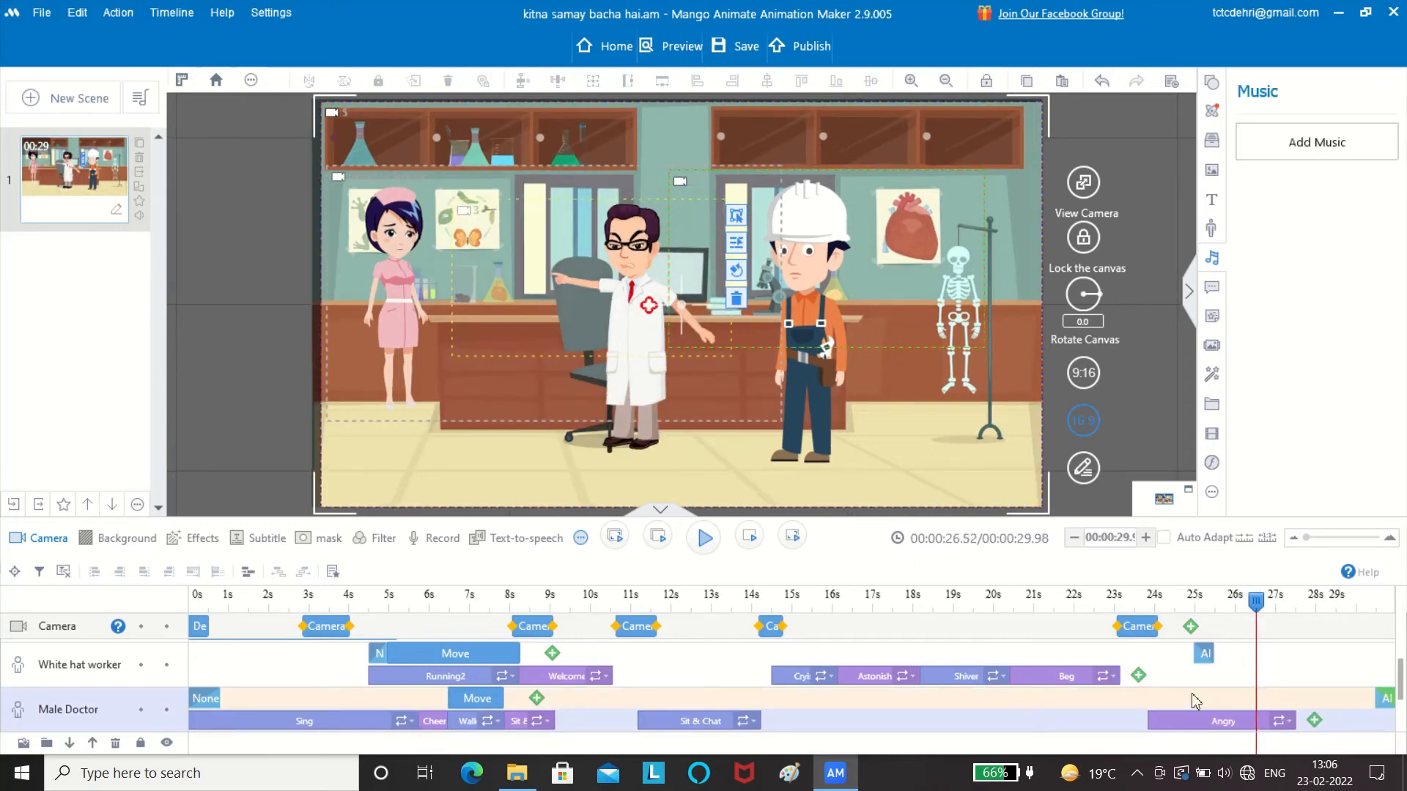
# Play the scene from shortly before the last camera shot to check the timing of the doctor's Angry action
pyautogui.moveTo(1255, 611); pyautogui.dragTo(1052, 653)
pyautogui.press('space')
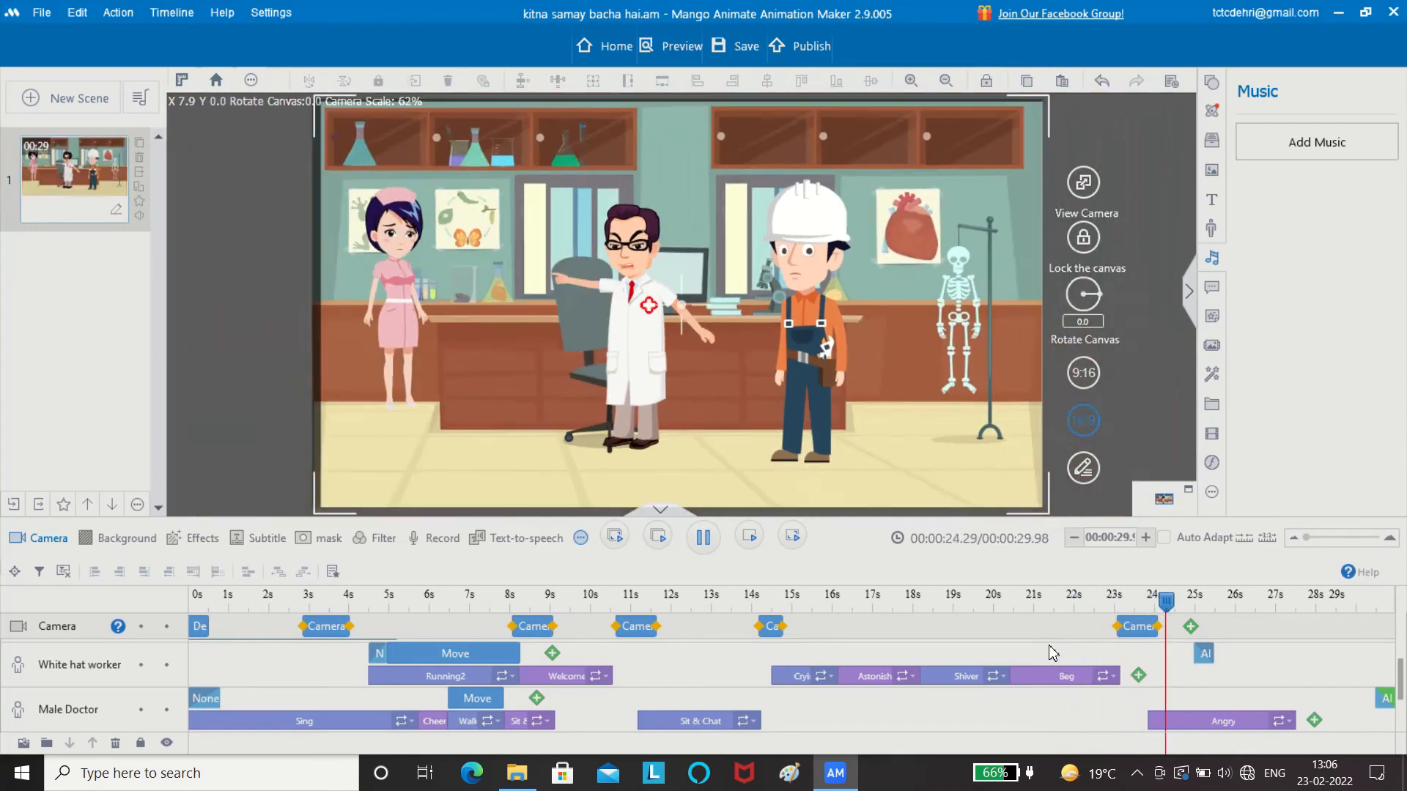
pyautogui.press('space')
pyautogui.click(1281, 722)
pyautogui.click(1287, 704)
pyautogui.click(1113, 635)
pyautogui.press('space')
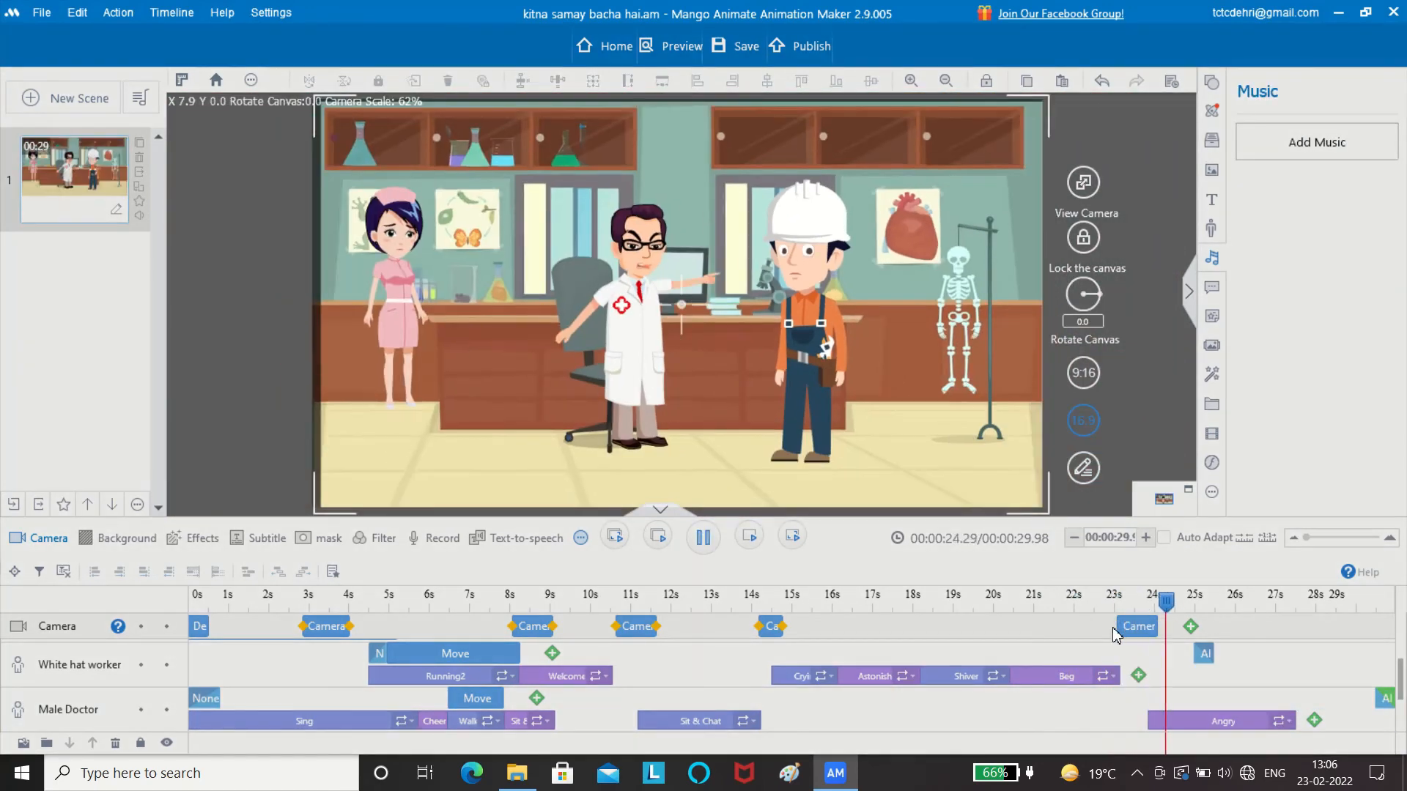
pyautogui.press('space')
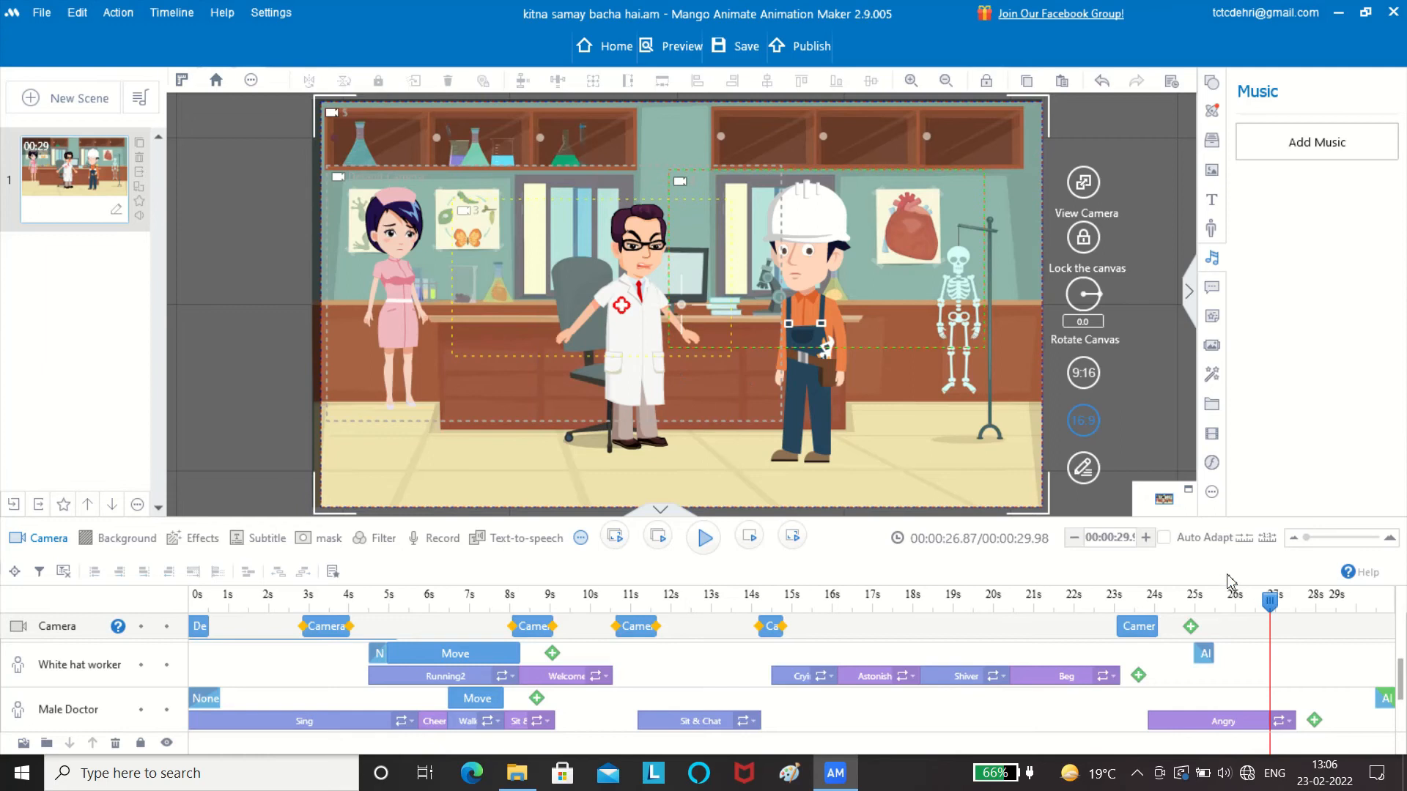
# Import the audio file 5mar nhi raha tu.mp3, add it at about 23.6 s and extend the timeline to fit it
pyautogui.click(1147, 626)
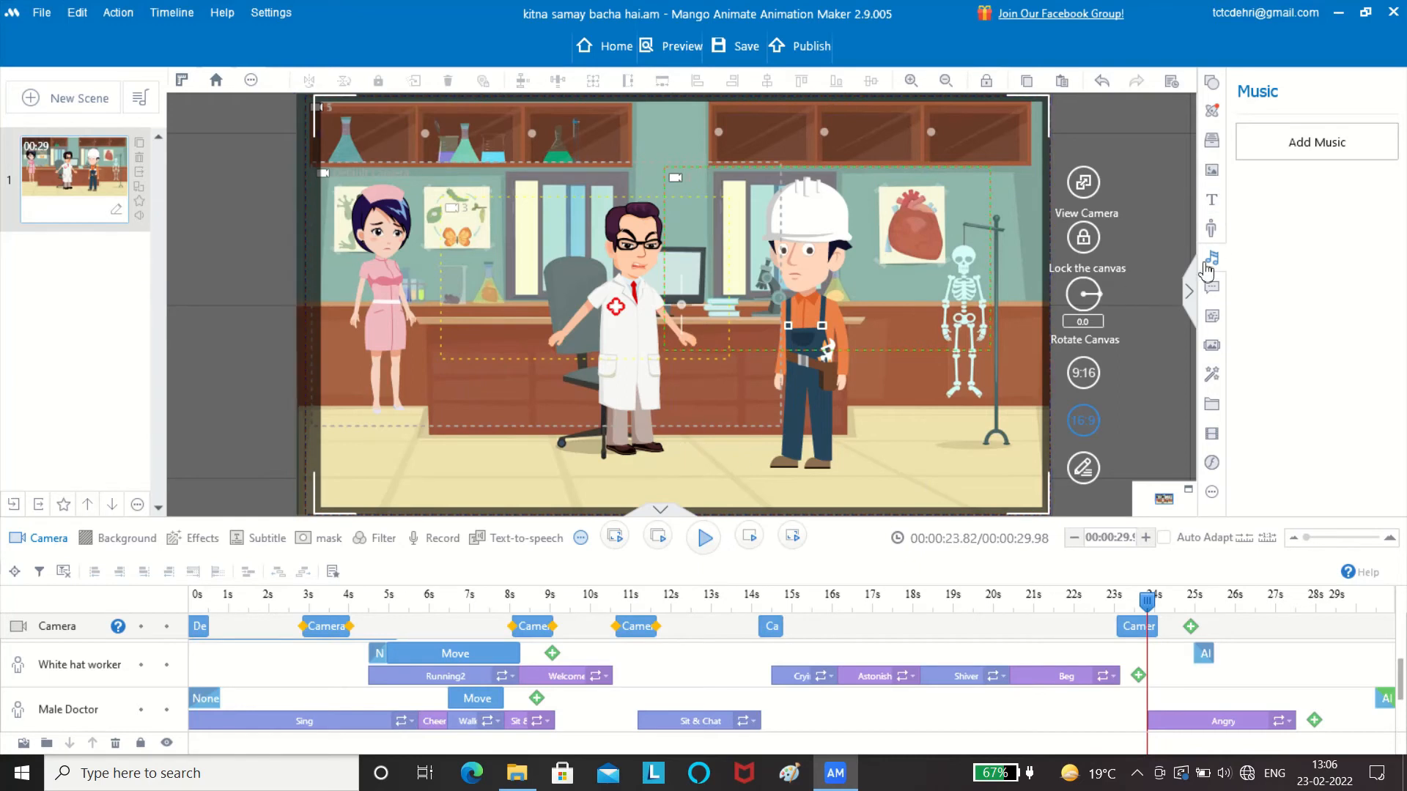
pyautogui.click(1273, 155)
pyautogui.click(1001, 218)
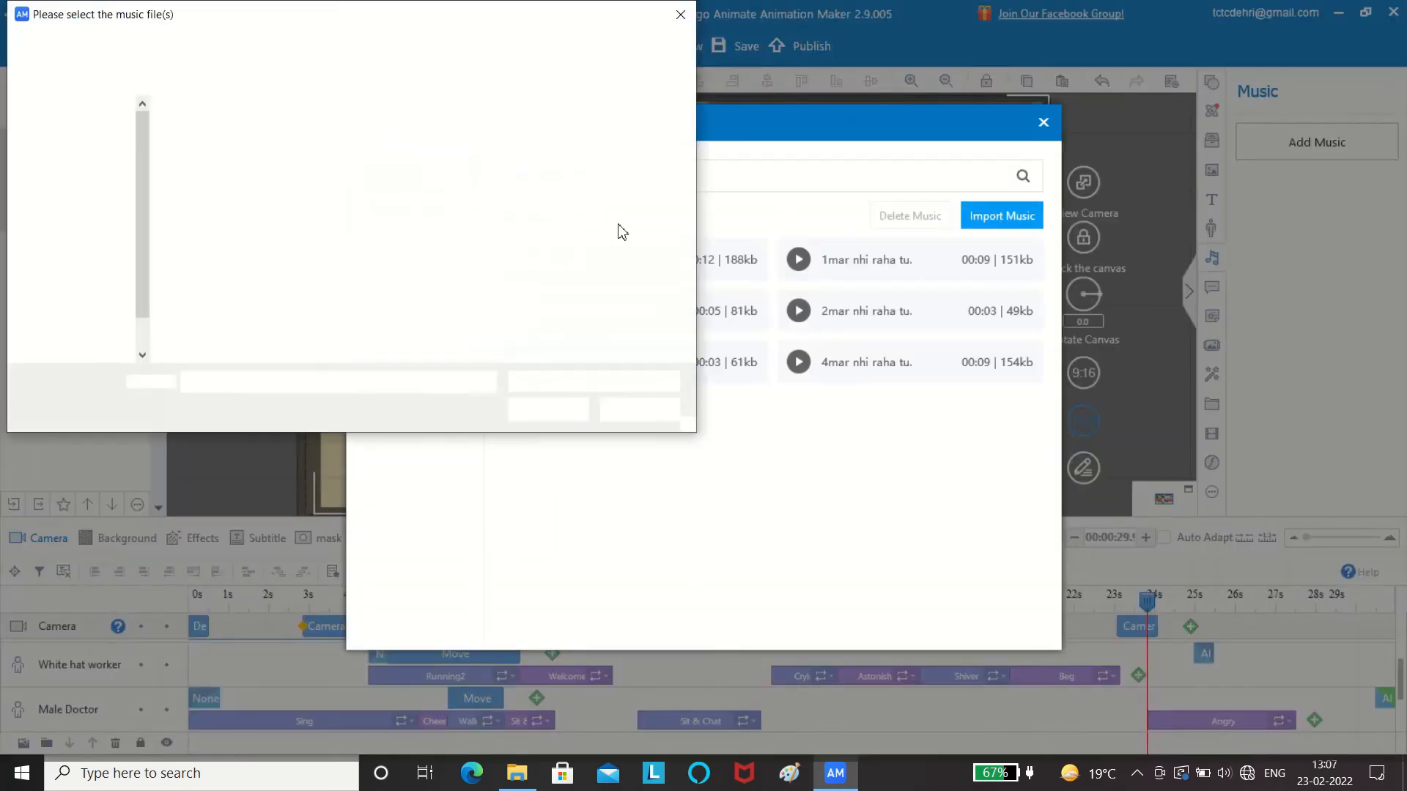
pyautogui.doubleClick(503, 127)
pyautogui.moveTo(692, 220); pyautogui.dragTo(689, 242)
pyautogui.click(228, 289)
pyautogui.click(531, 412)
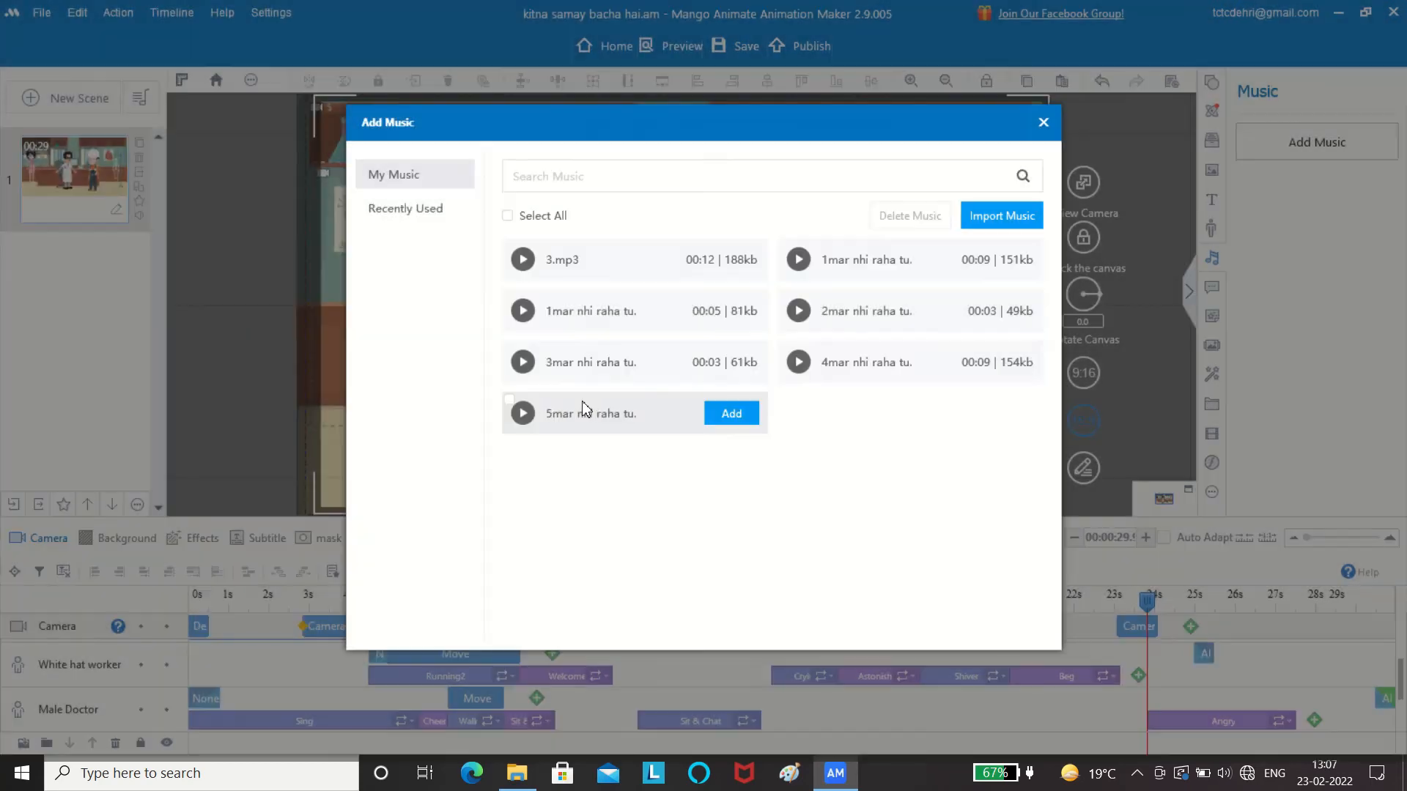
pyautogui.click(730, 414)
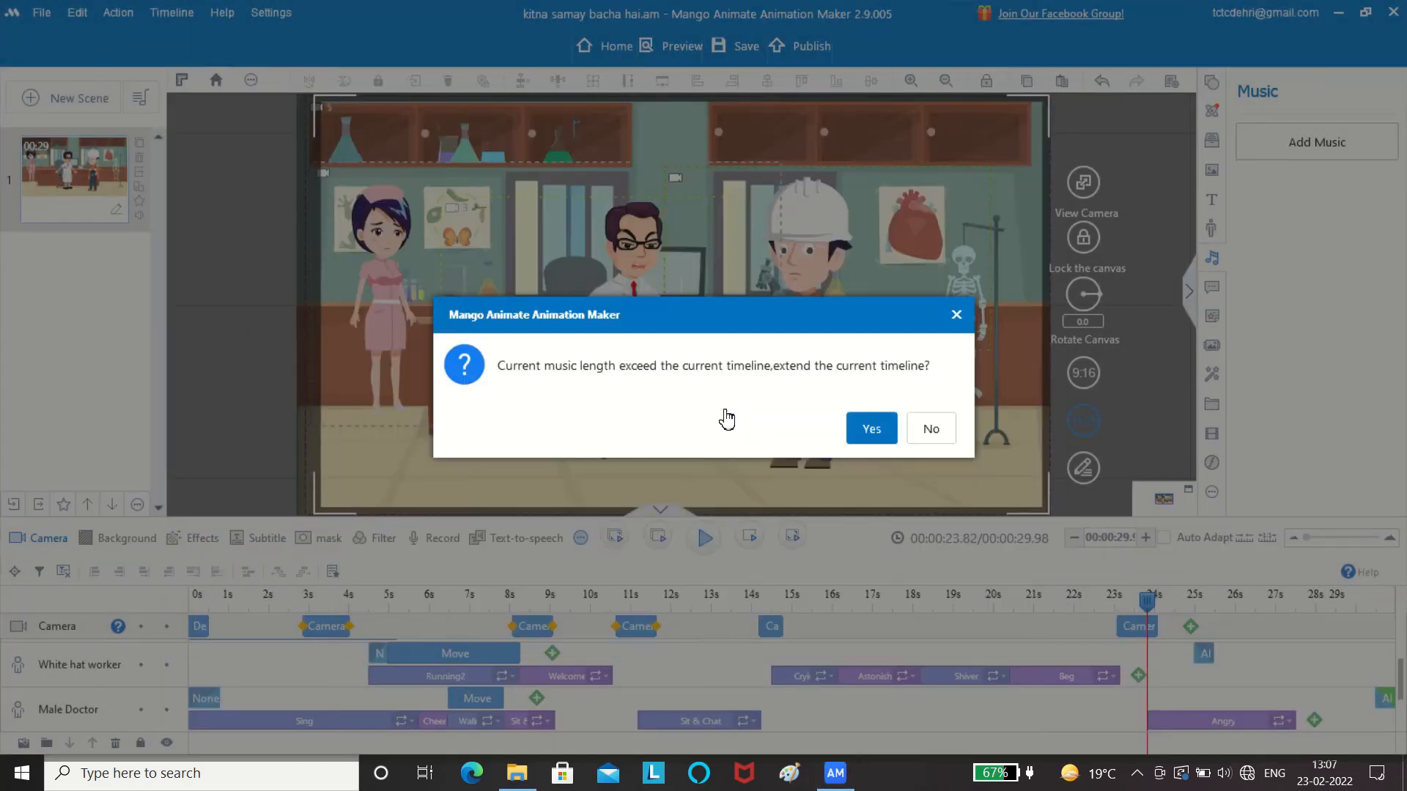
pyautogui.click(872, 429)
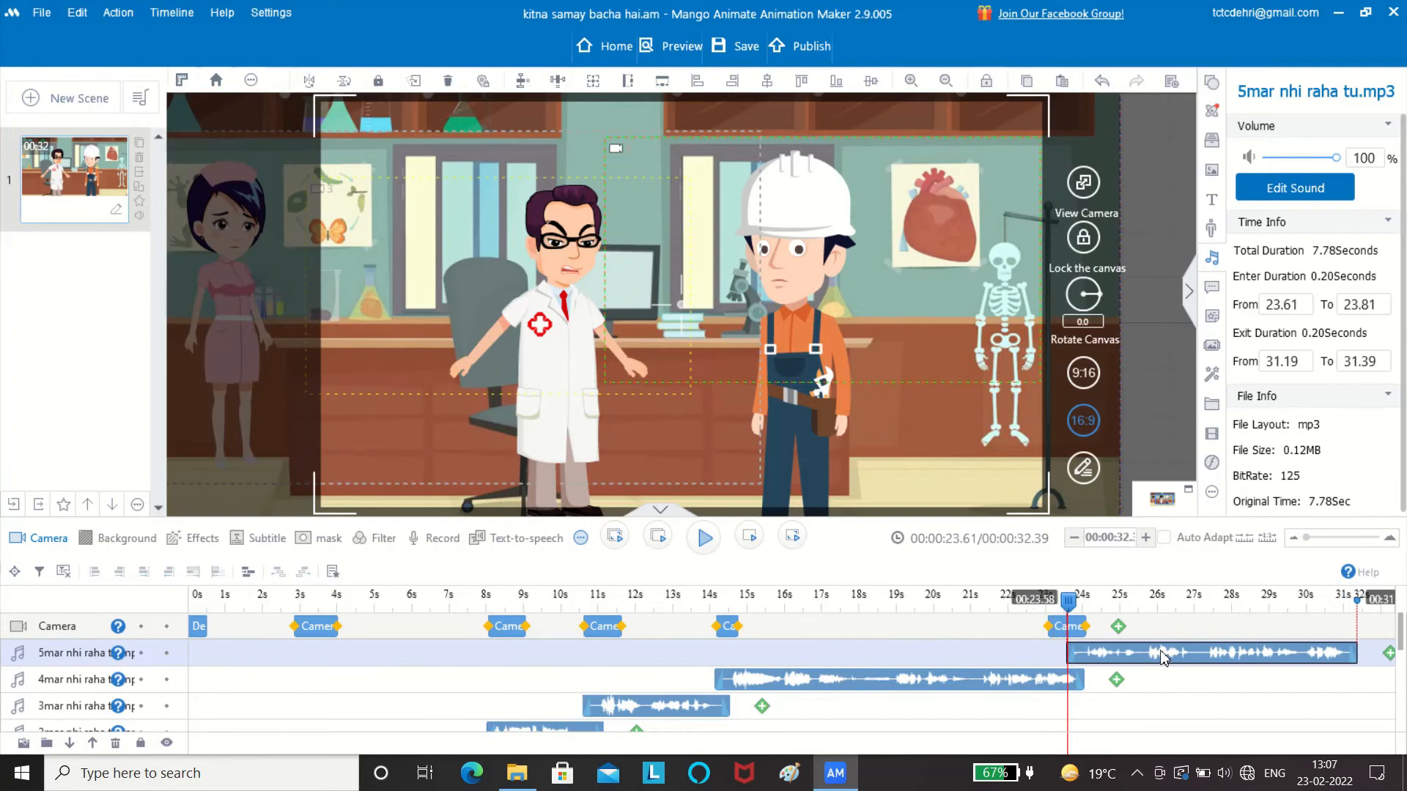
# Play the new dialogue clip and replay from about 23.3 s to check its sync with the doctor's gestures
pyautogui.press('space')
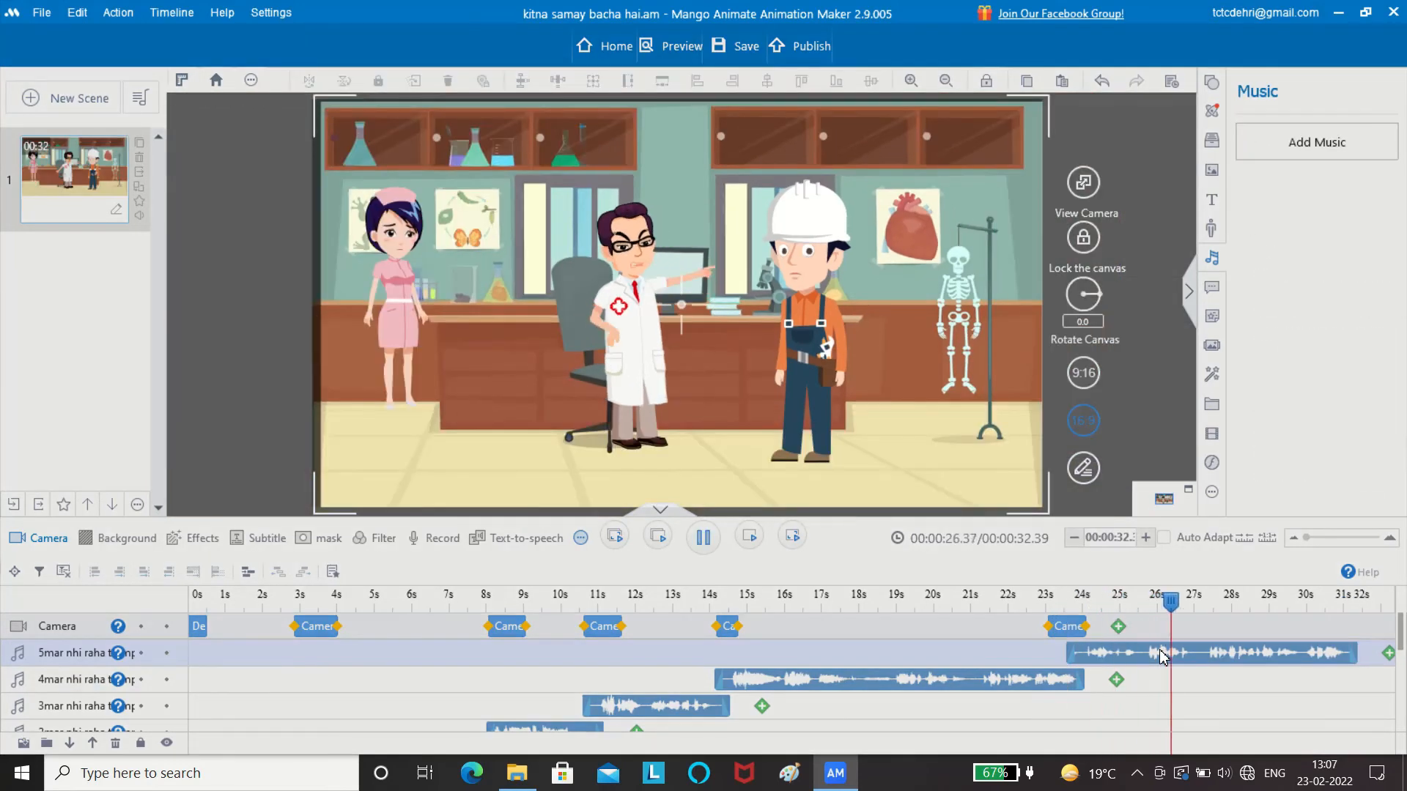
pyautogui.press('space')
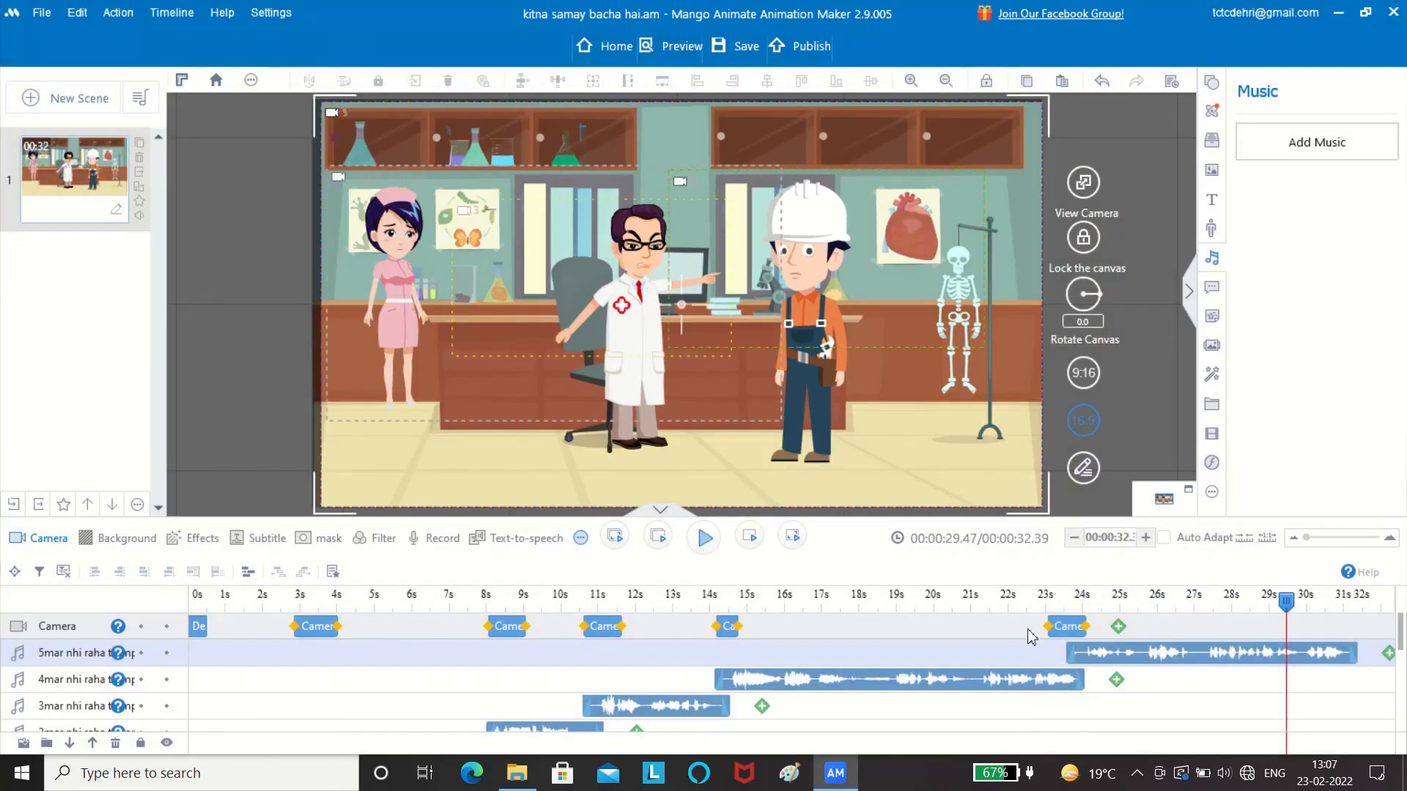
pyautogui.moveTo(1291, 614); pyautogui.dragTo(1058, 674)
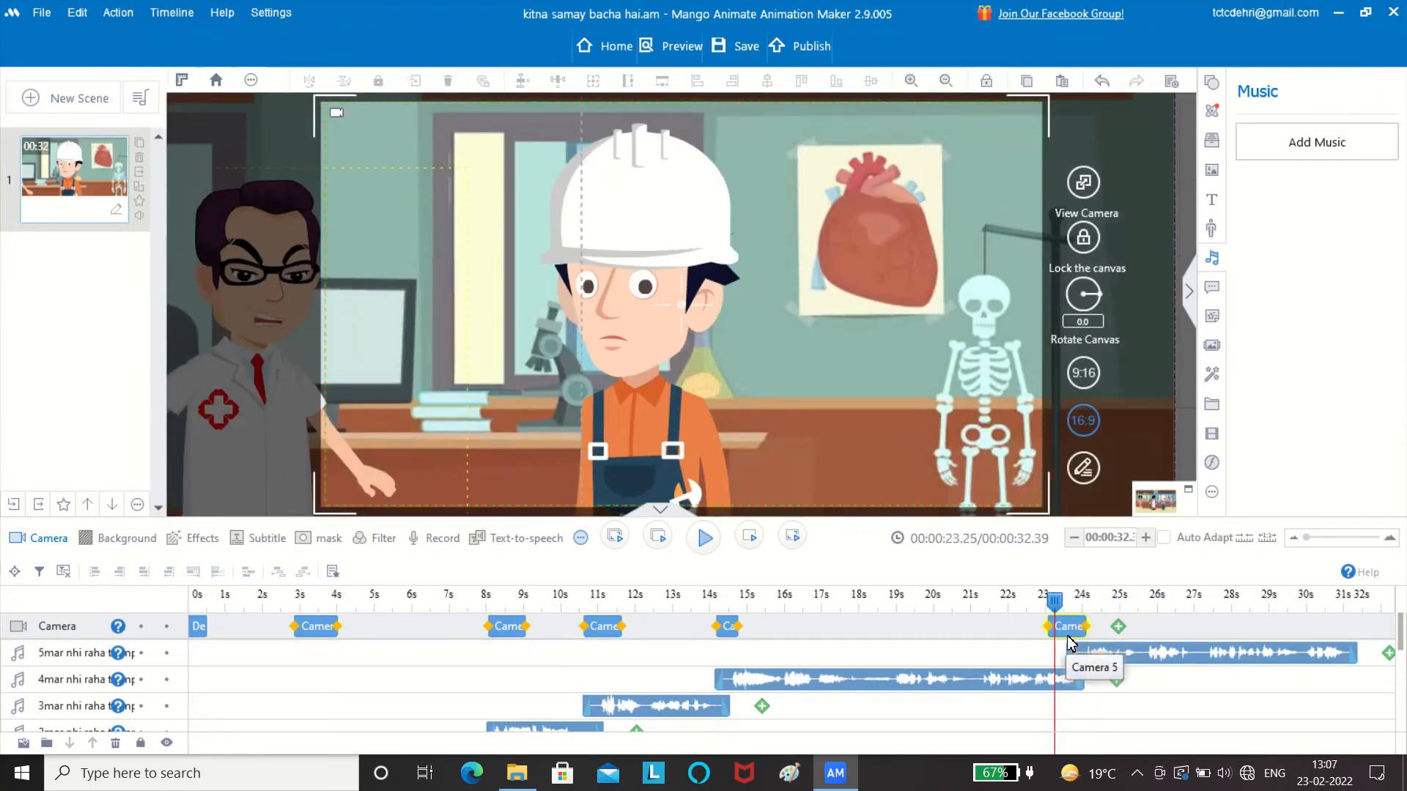
pyautogui.press('space')
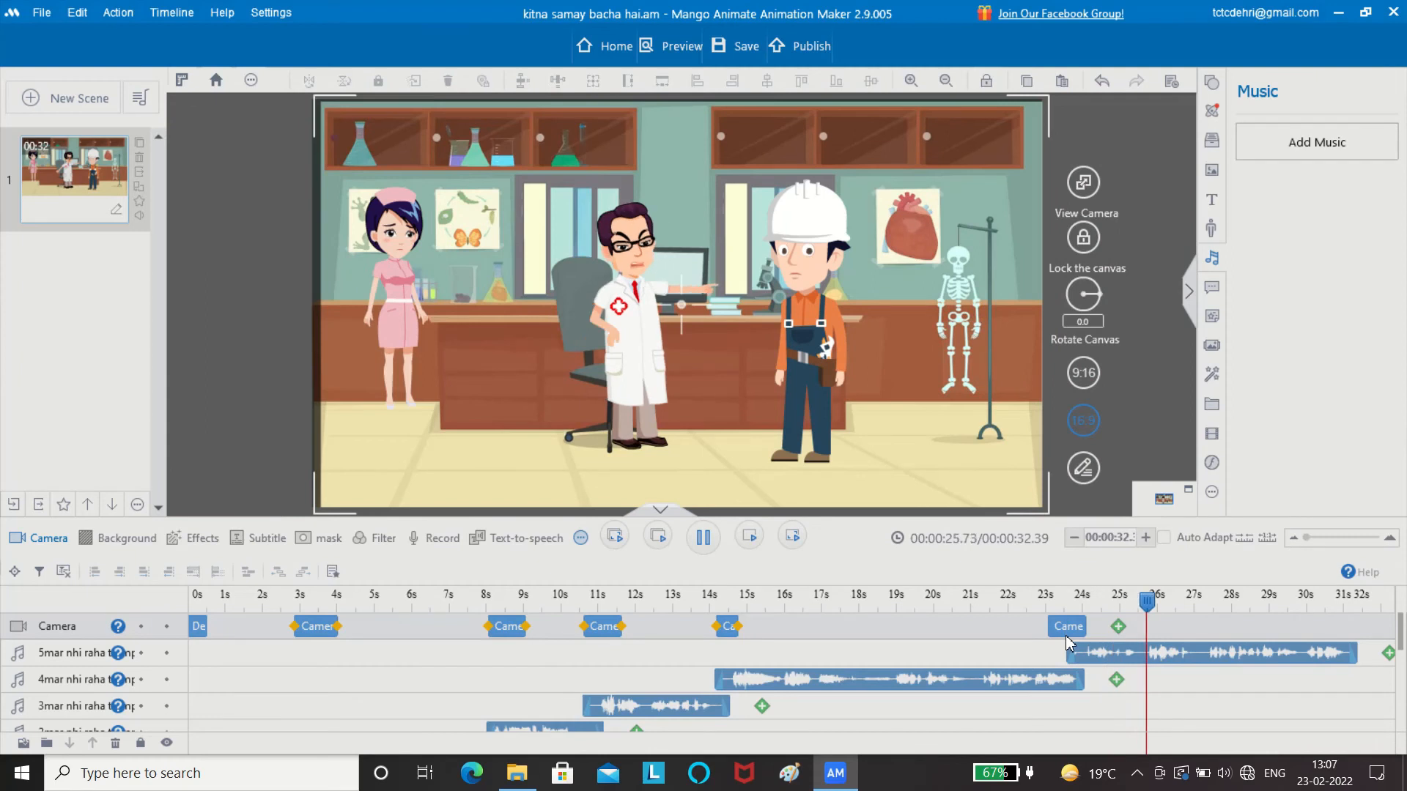
pyautogui.press('space')
# Lengthen the Male Doctor's Angry action to the end of the scene and play the closing seconds
pyautogui.moveTo(1400, 632); pyautogui.dragTo(1401, 682)
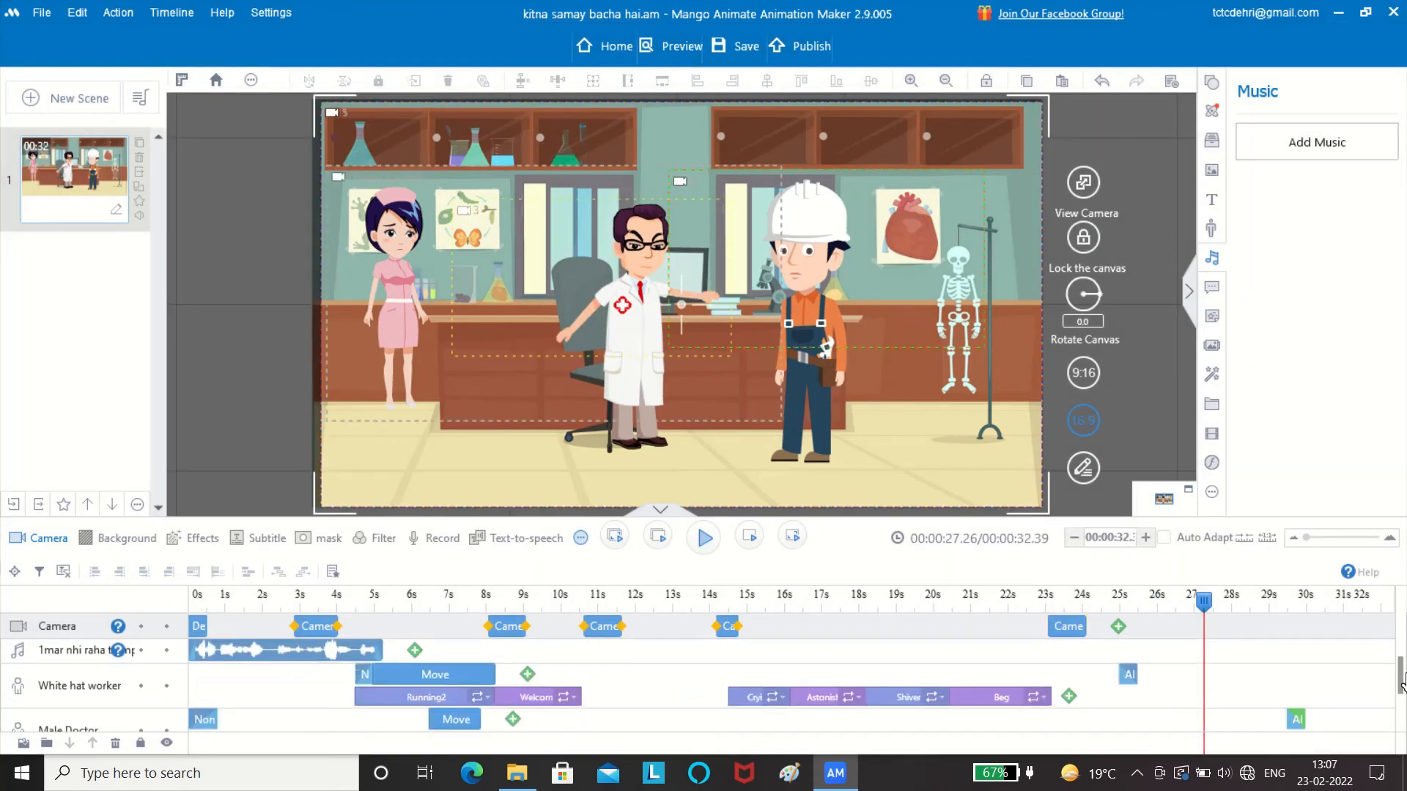
pyautogui.click(643, 311)
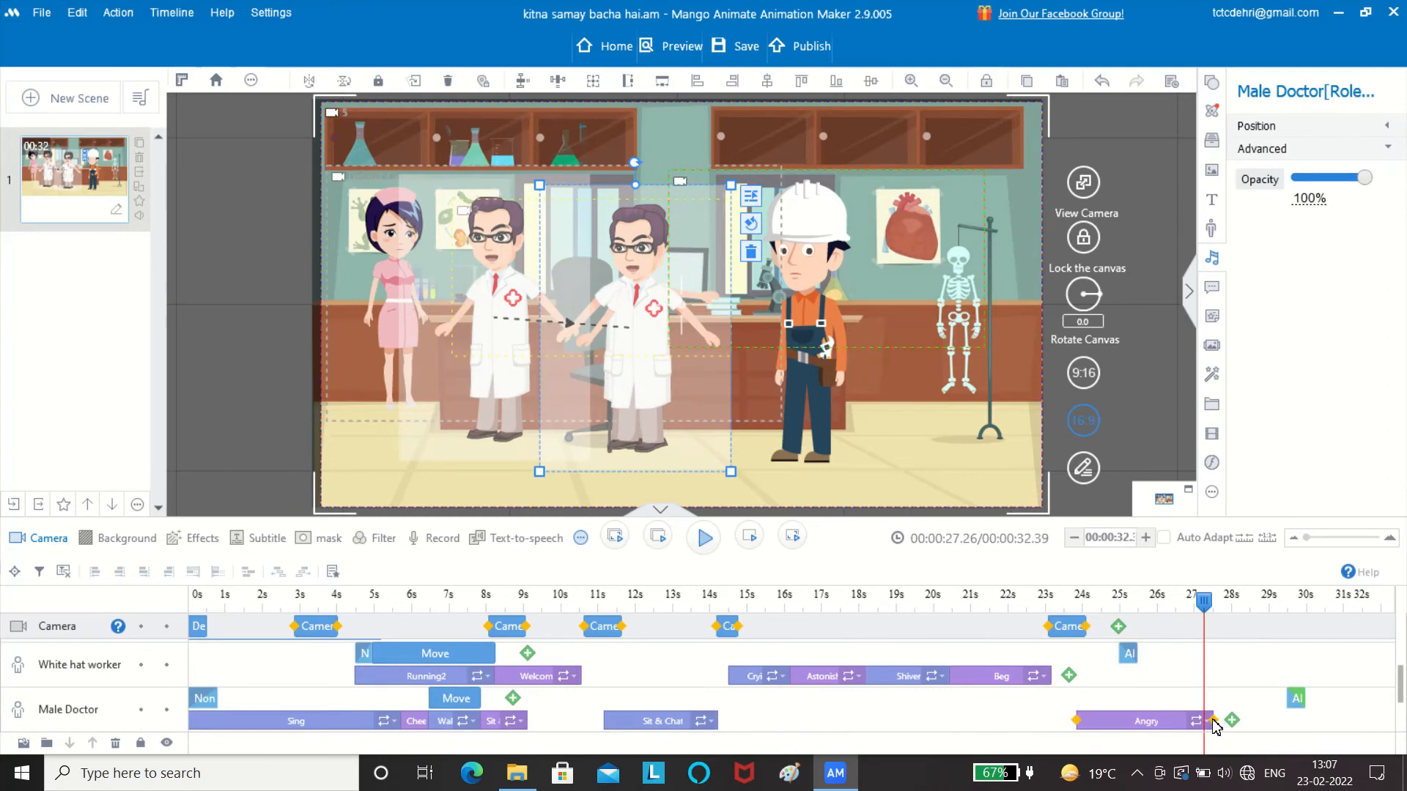
pyautogui.moveTo(1213, 724); pyautogui.dragTo(1385, 751)
pyautogui.press('space')
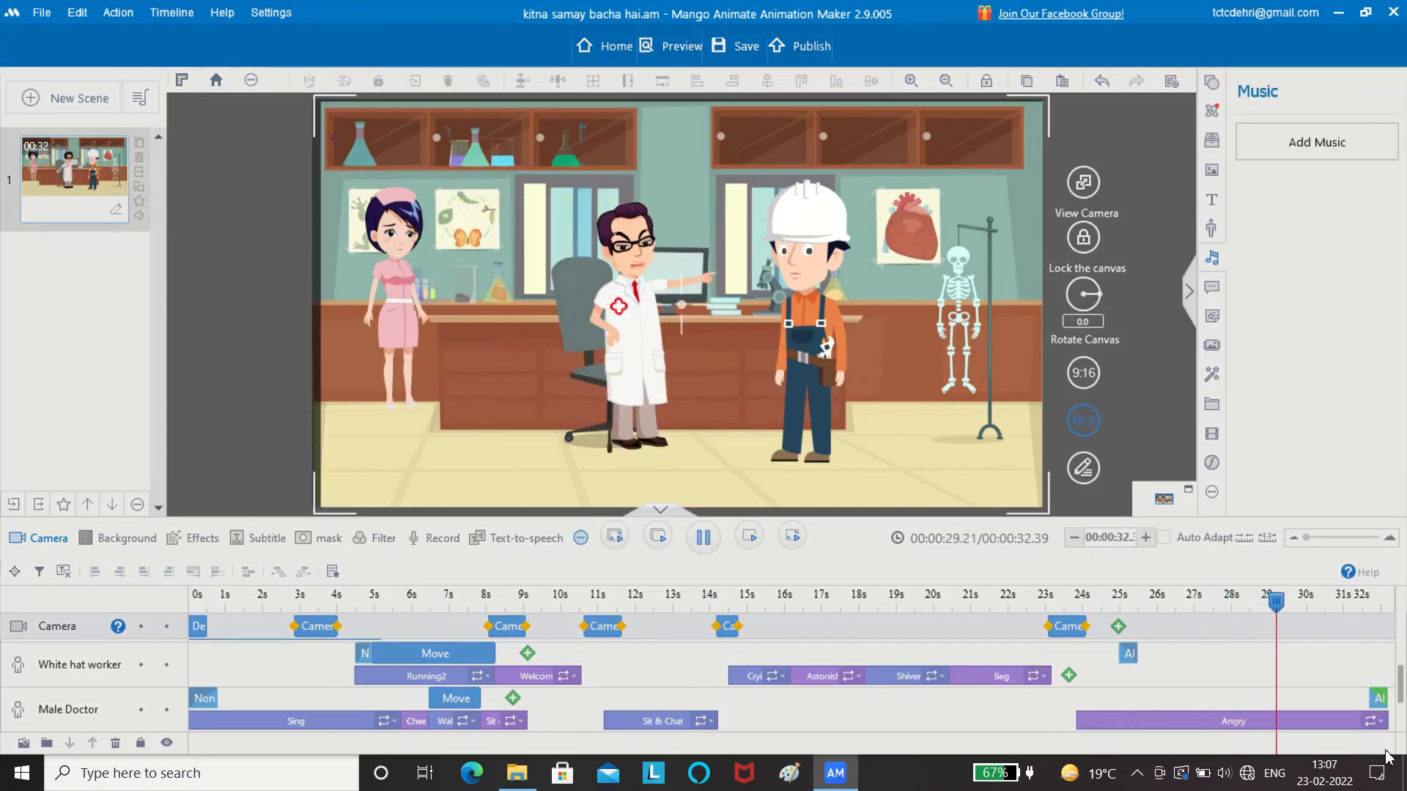
pyautogui.press('space')
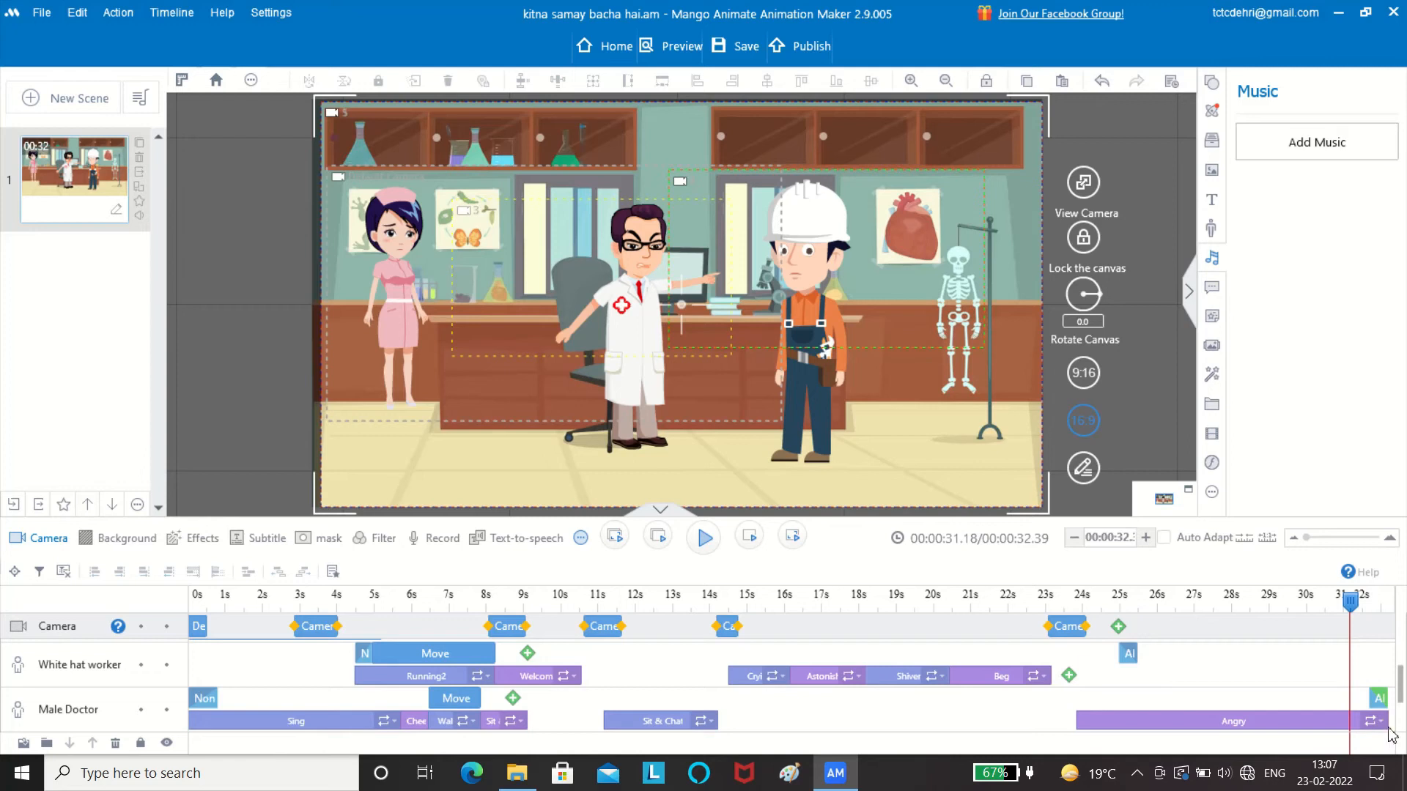
# Shorten the Male Doctor's Angry action to end at about 31 s and replay from about 23.5 s
pyautogui.moveTo(1337, 734); pyautogui.dragTo(1342, 734)
pyautogui.moveTo(1352, 614); pyautogui.dragTo(1062, 665)
pyautogui.press('space')
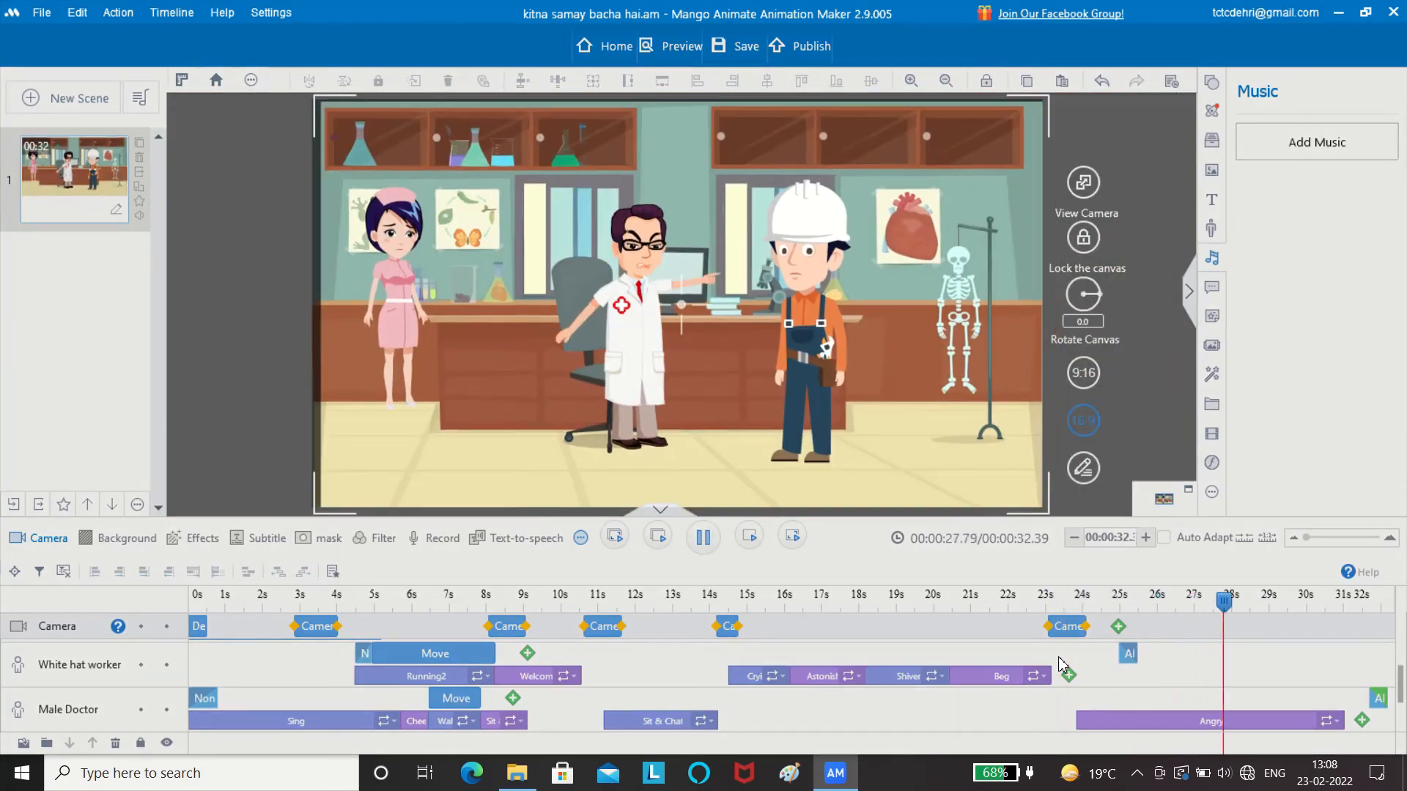
pyautogui.press('space')
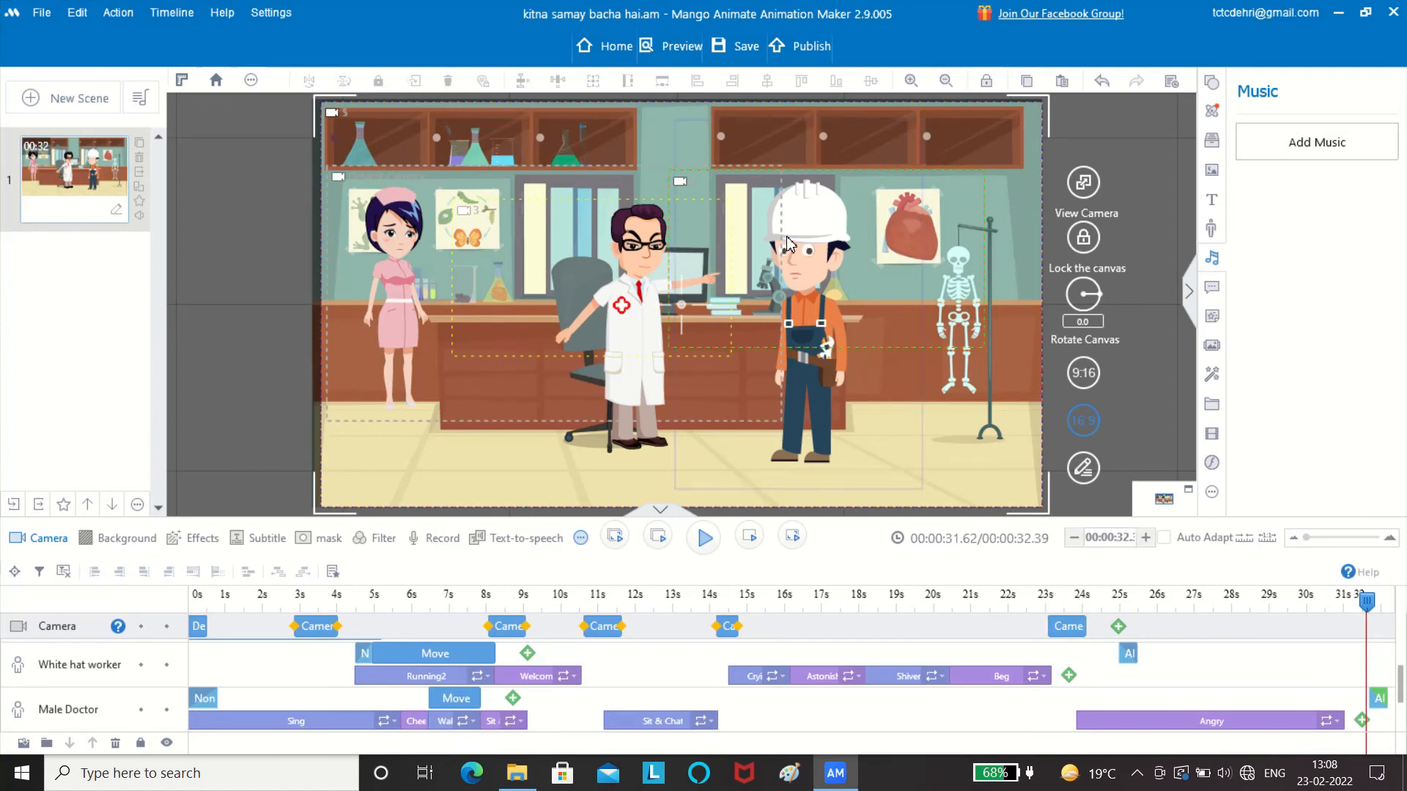
# Add a Courtesy action to the White hat worker from about 24.3 to 27.3 s and extend his on-screen time to the scene's end
pyautogui.click(800, 256)
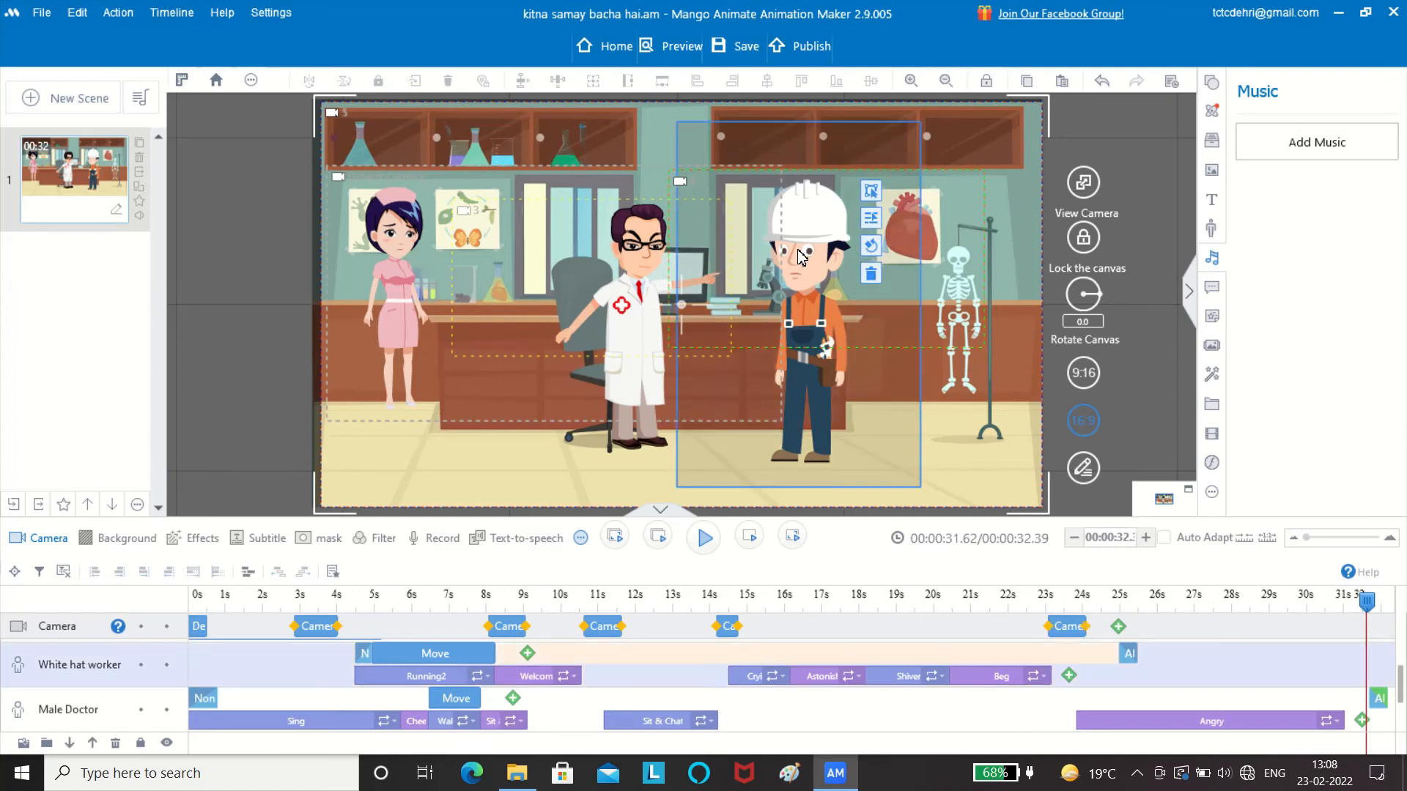
pyautogui.click(1070, 677)
pyautogui.click(971, 273)
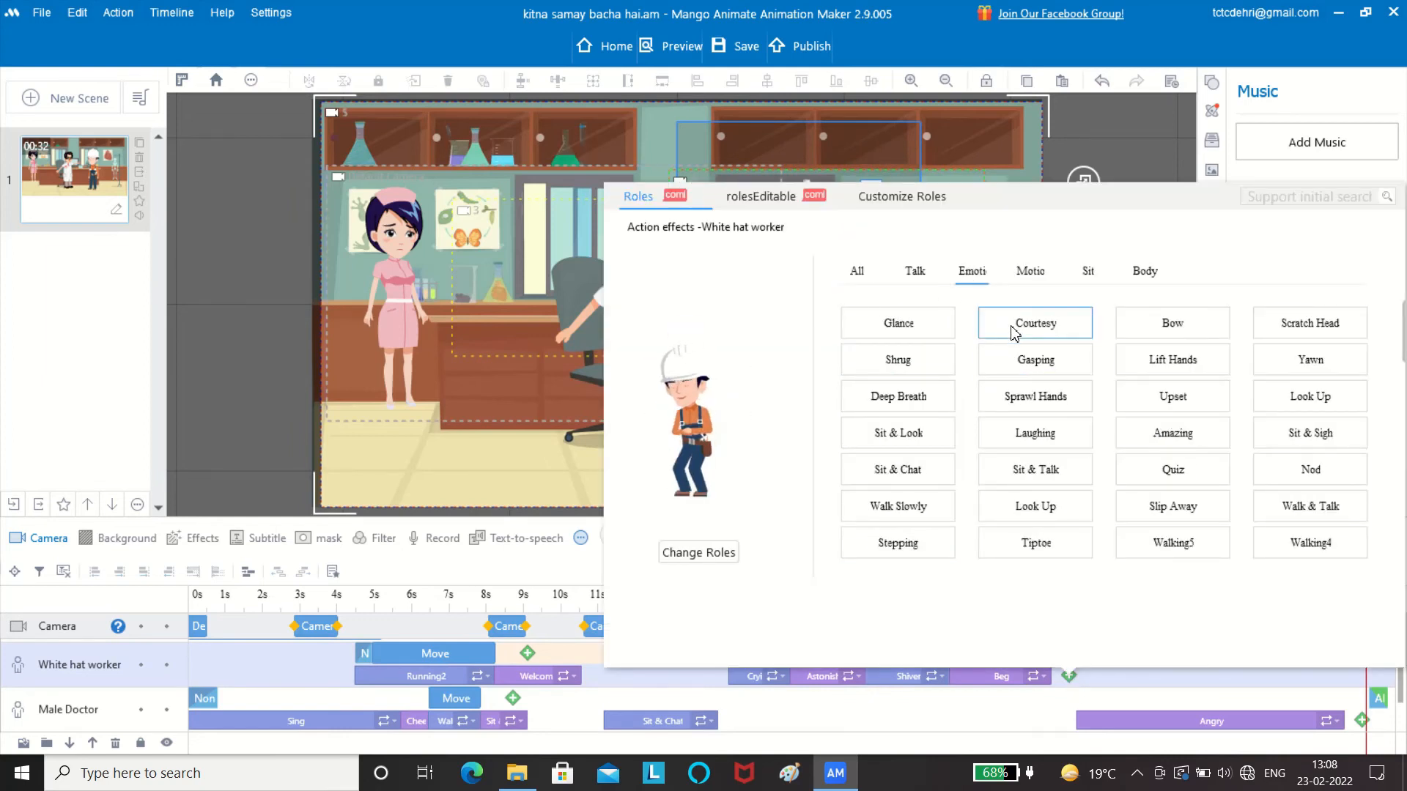
pyautogui.click(1013, 330)
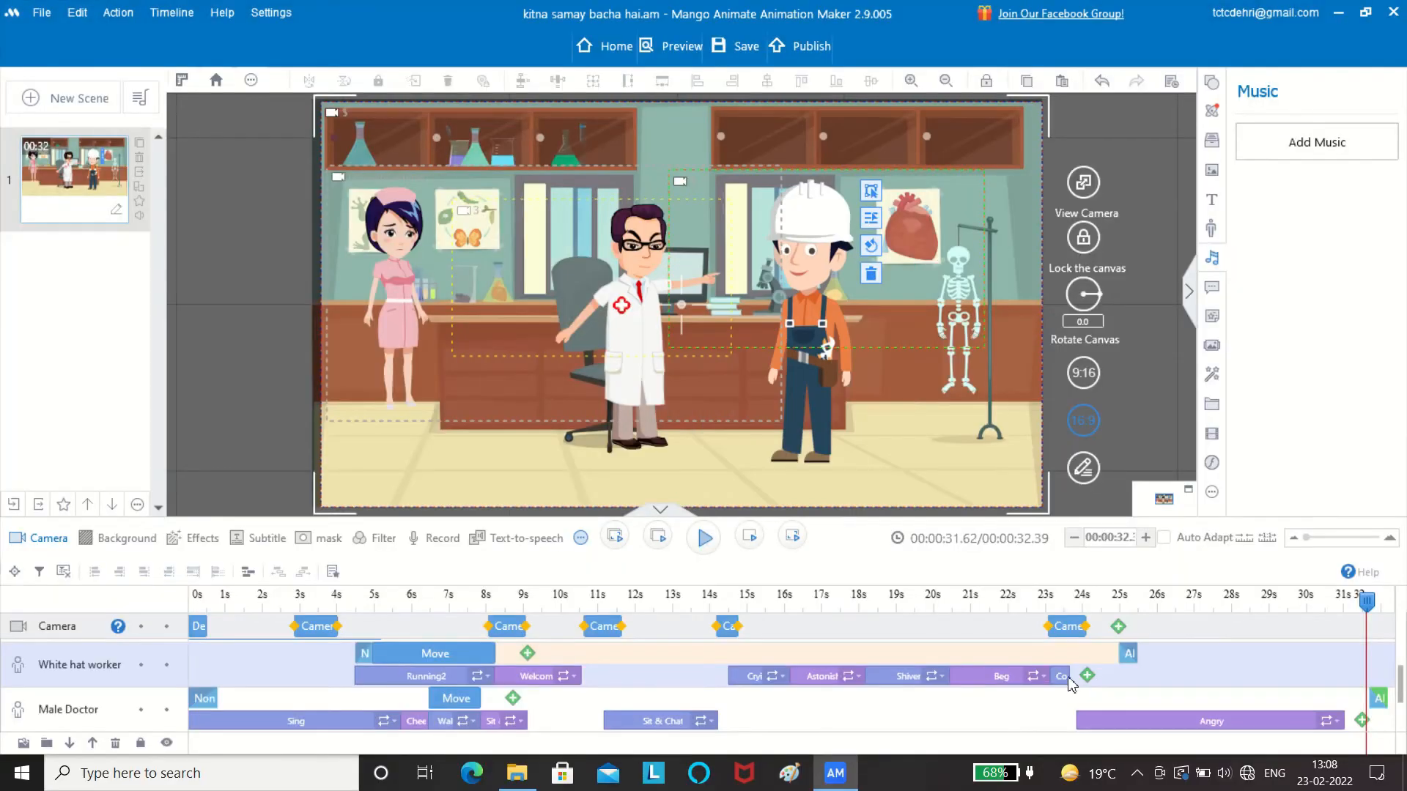
pyautogui.moveTo(1120, 654); pyautogui.dragTo(1384, 660)
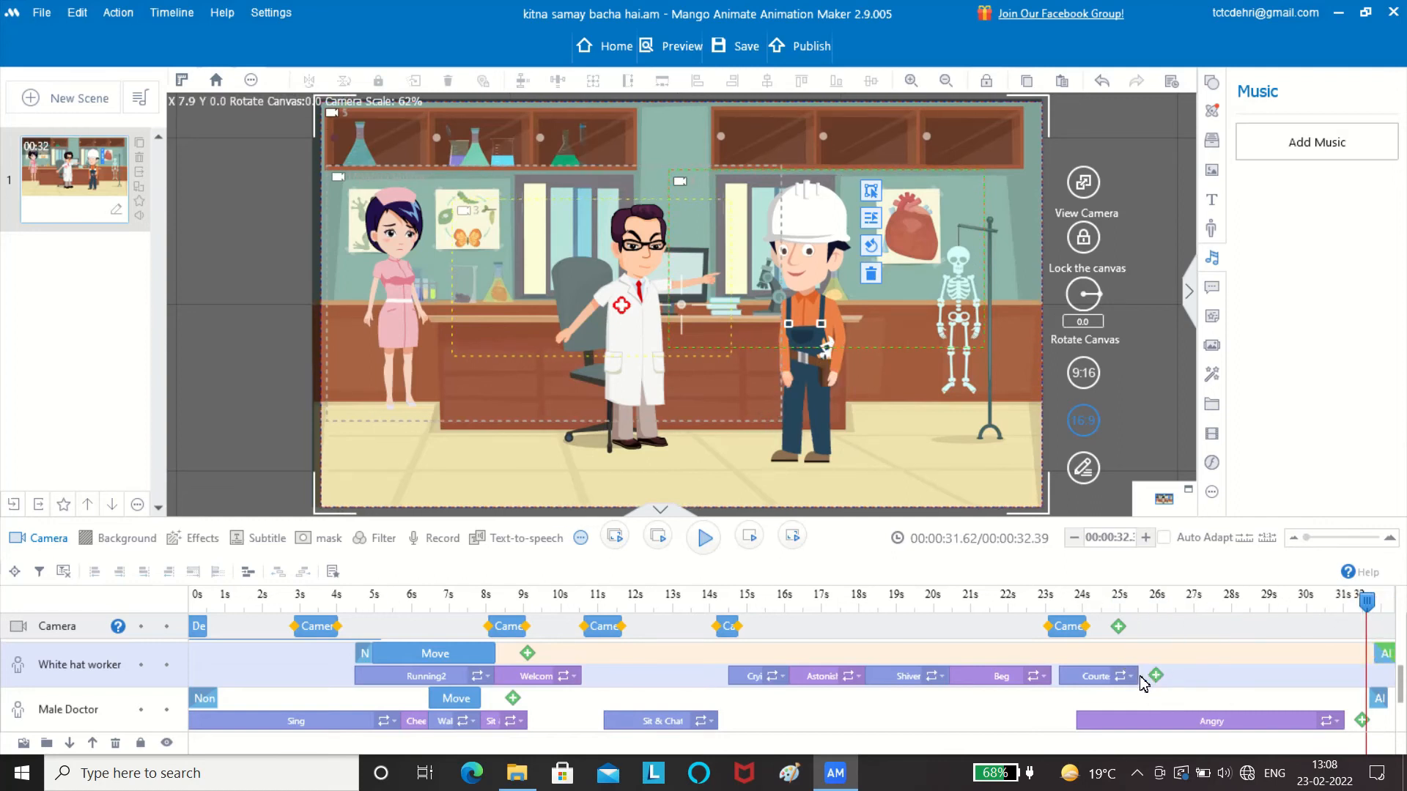
pyautogui.moveTo(1139, 676); pyautogui.dragTo(1172, 677)
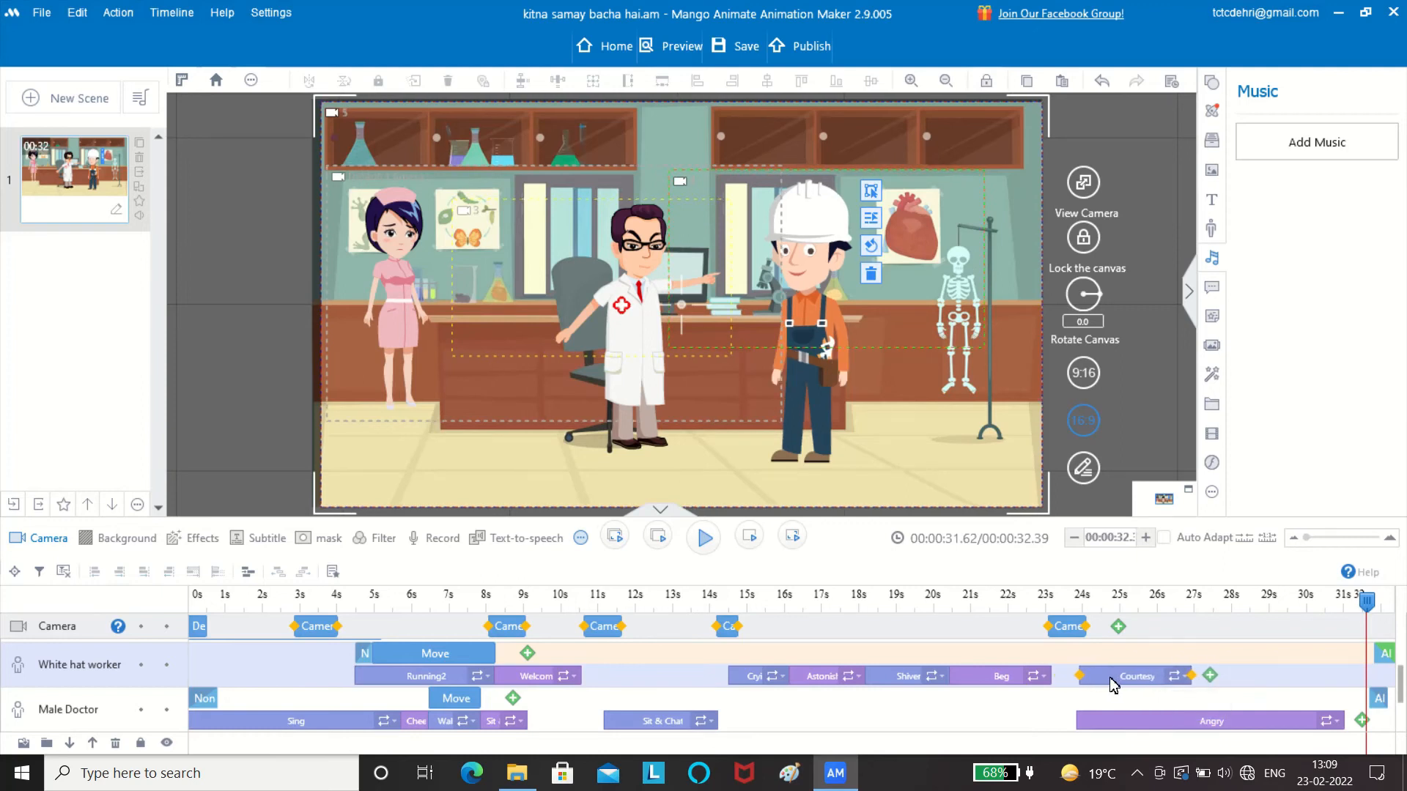
# Play the scene from about 22.8 s to check the worker's Courtesy action against the doctor's dialogue
pyautogui.moveTo(1368, 601); pyautogui.dragTo(1044, 601)
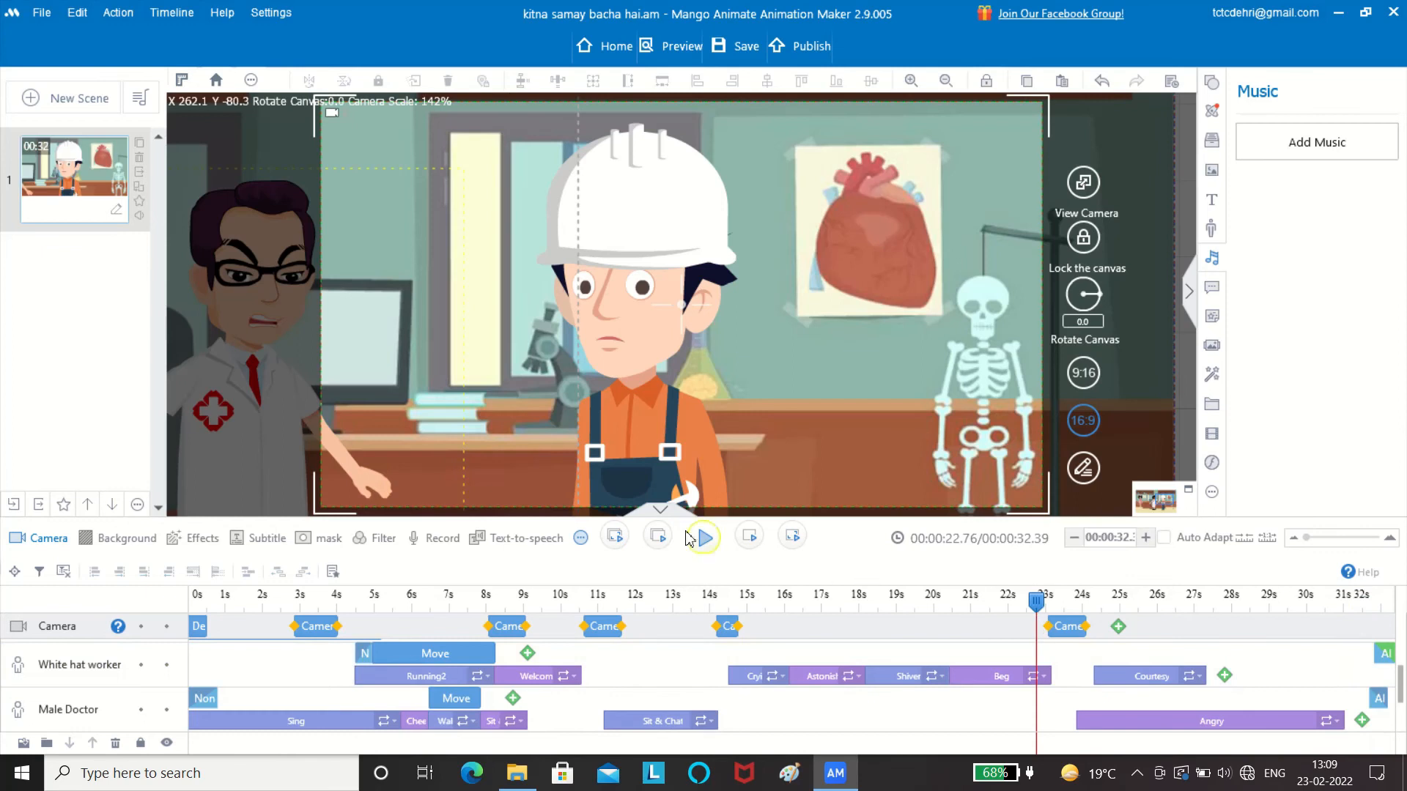
pyautogui.click(704, 538)
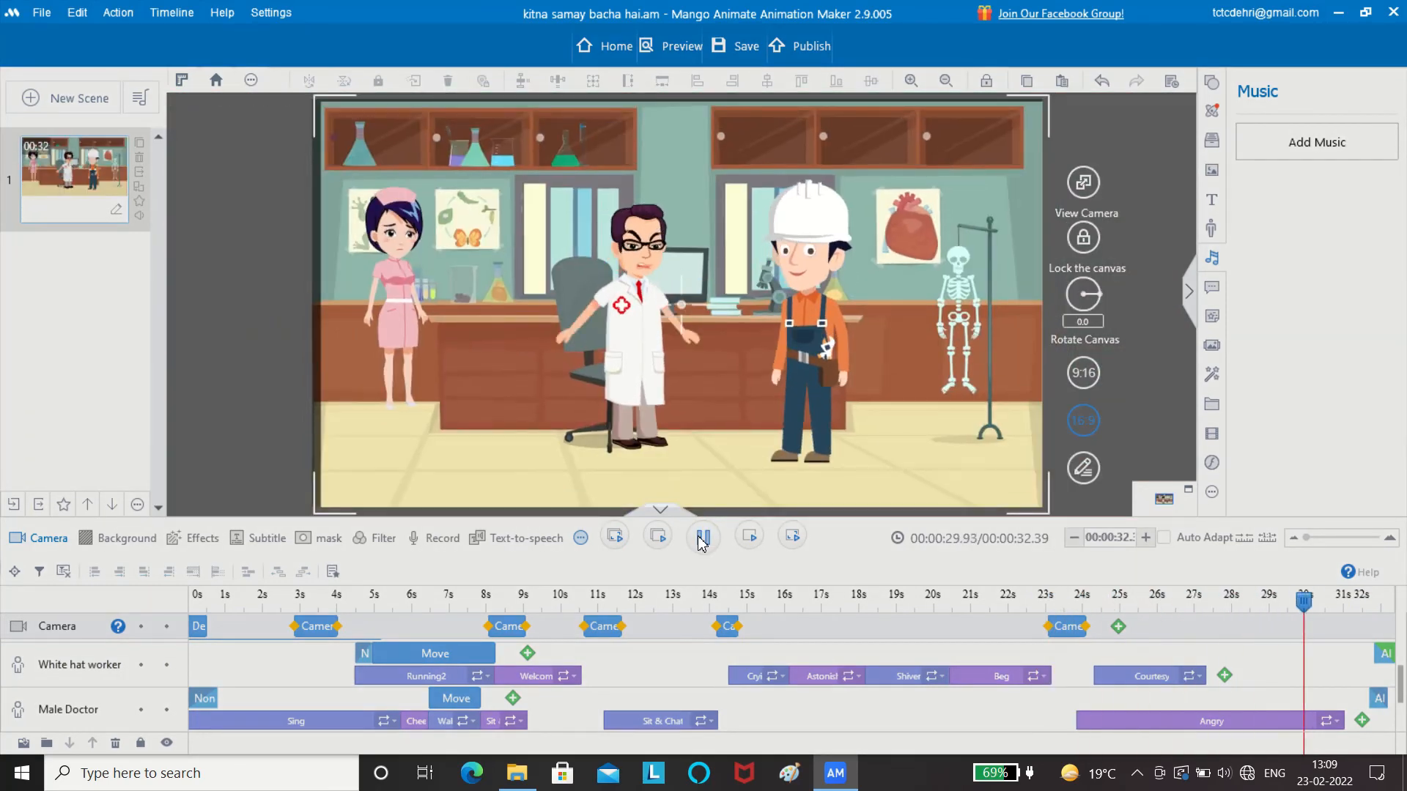
pyautogui.click(703, 539)
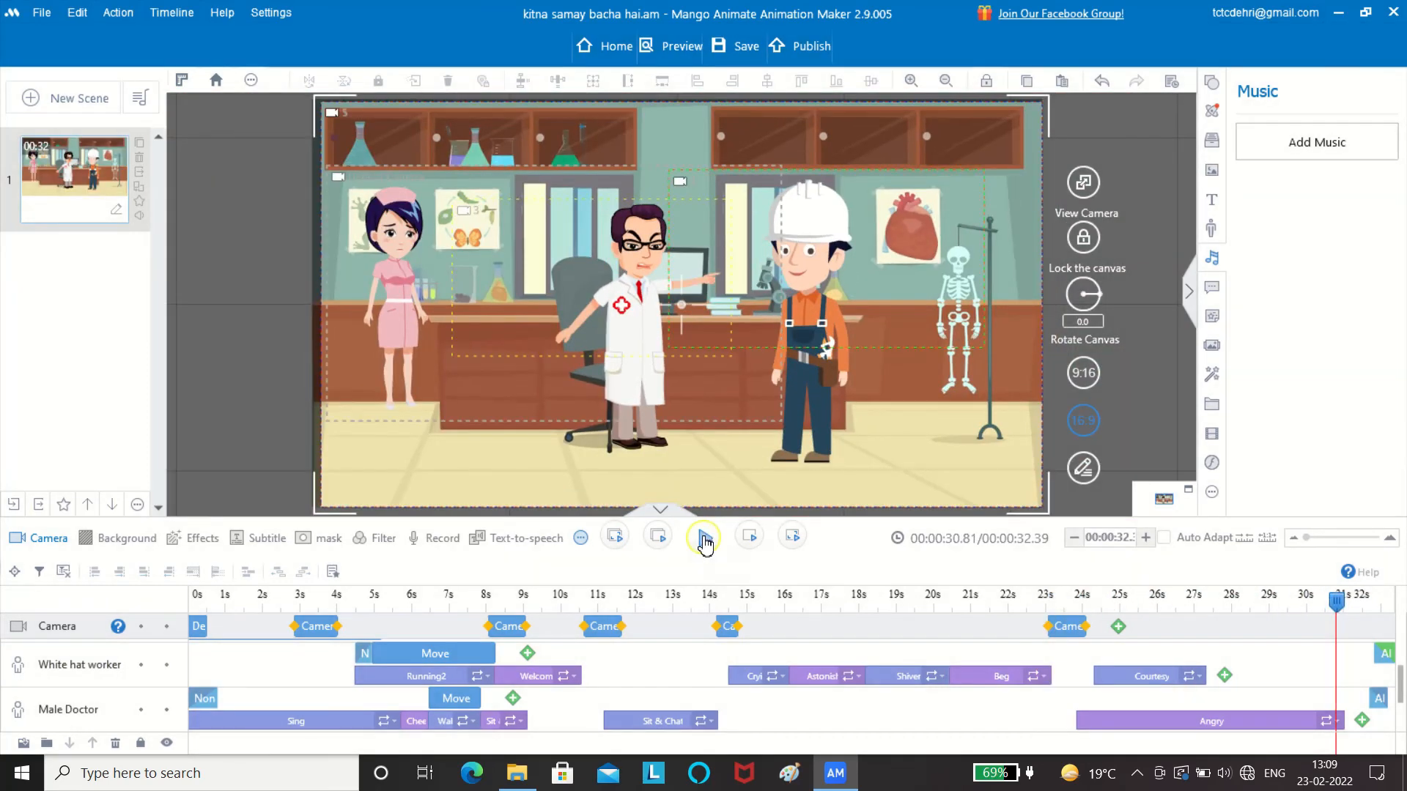
# Add a Wrath action to the White hat worker, move it to start at about 30.7 s and play the scene's opening
pyautogui.click(1228, 678)
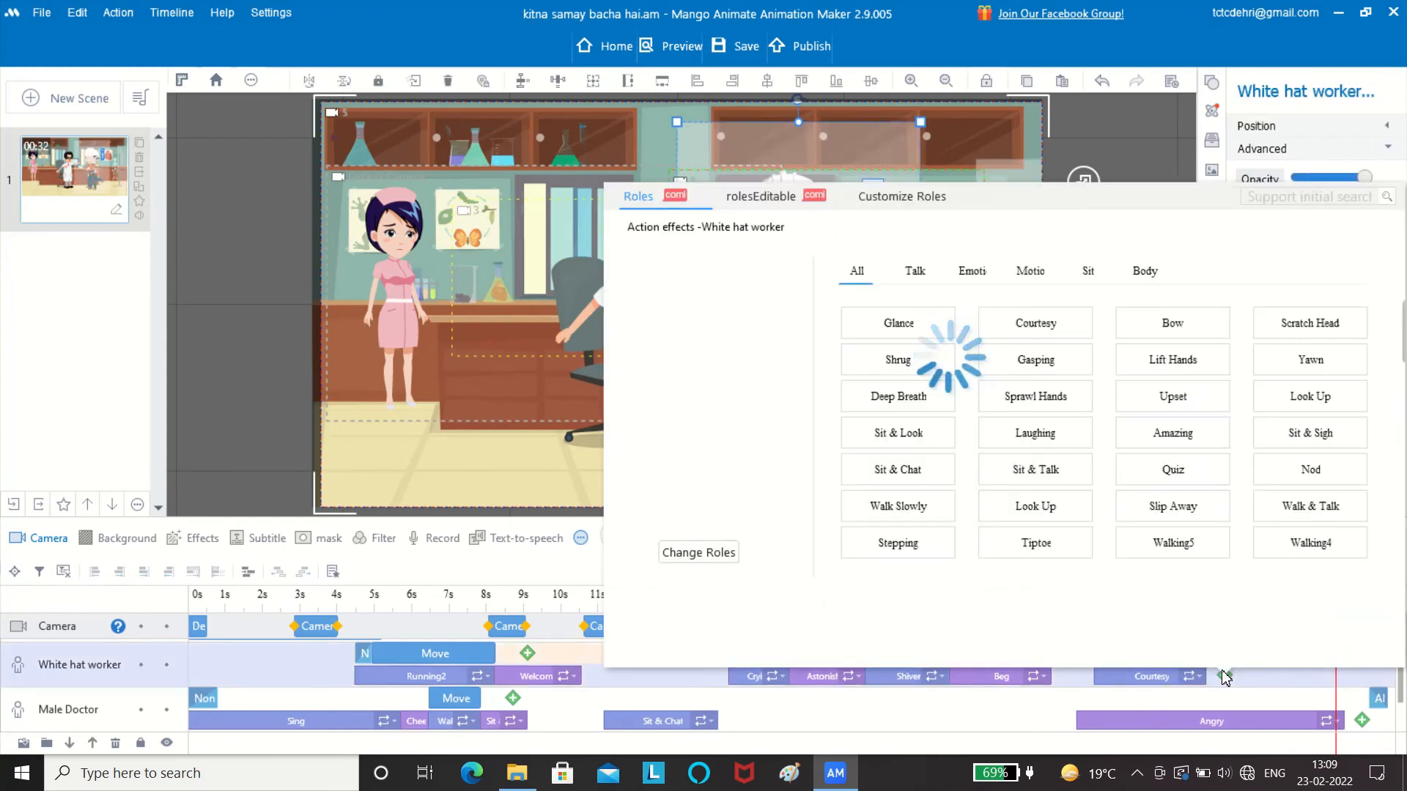
pyautogui.click(973, 272)
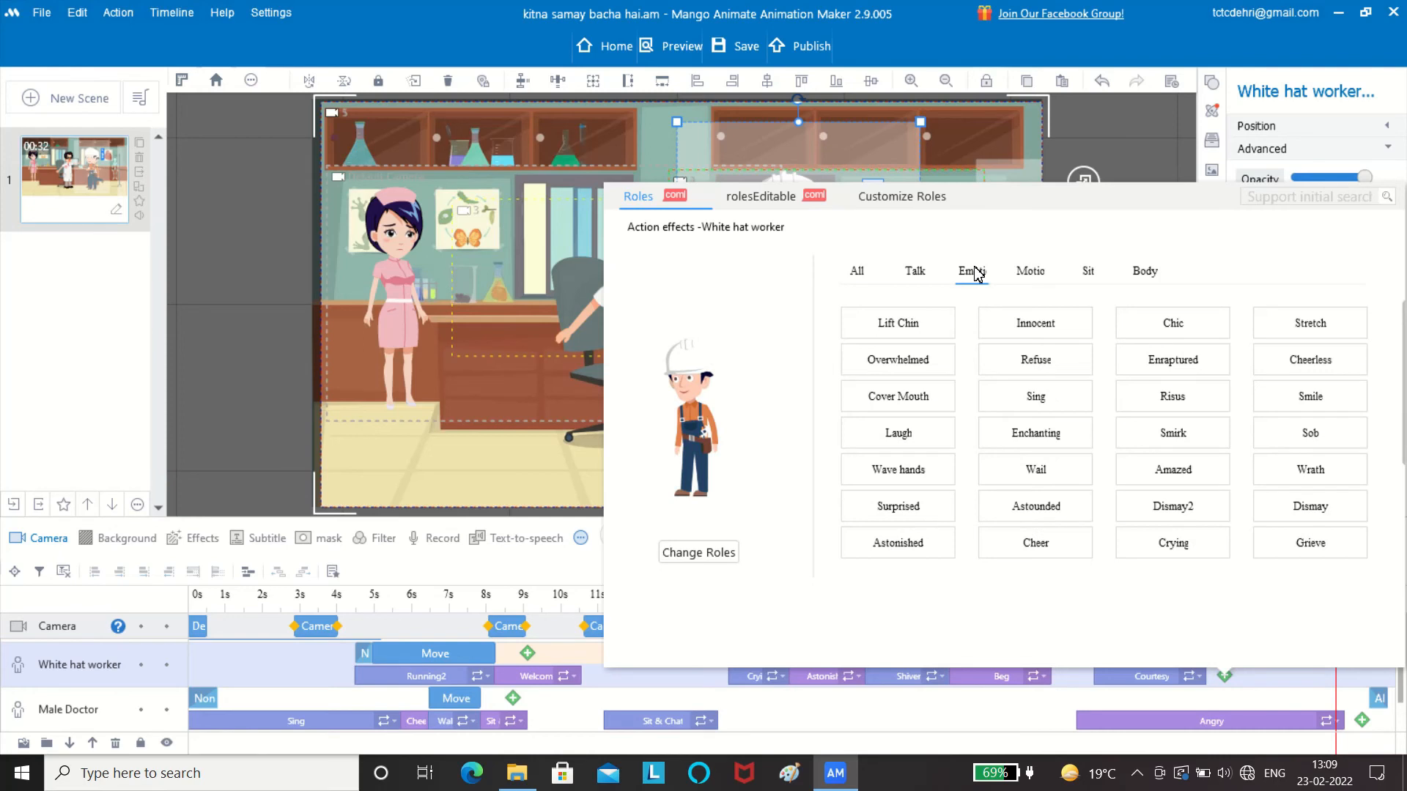
pyautogui.click(1132, 358)
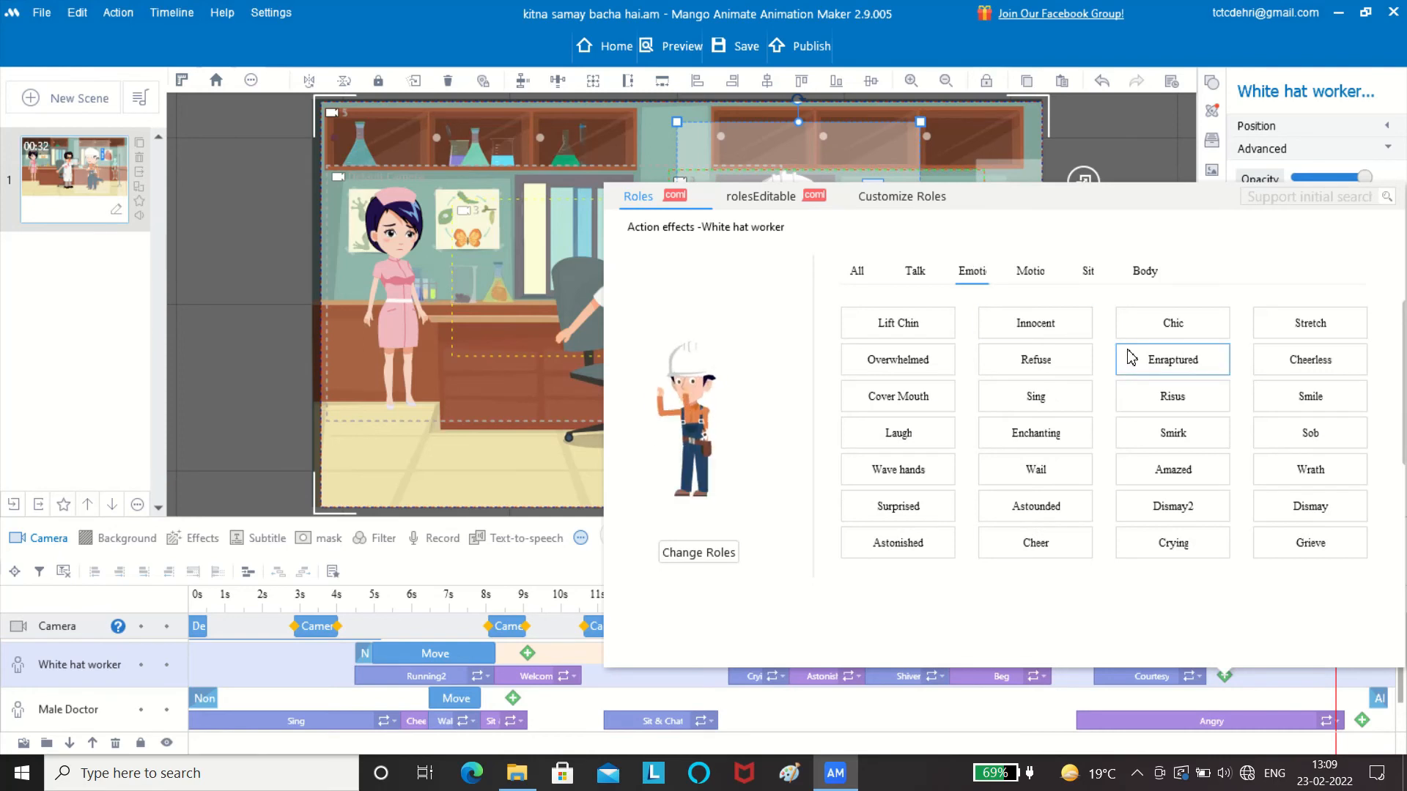
pyautogui.click(1169, 473)
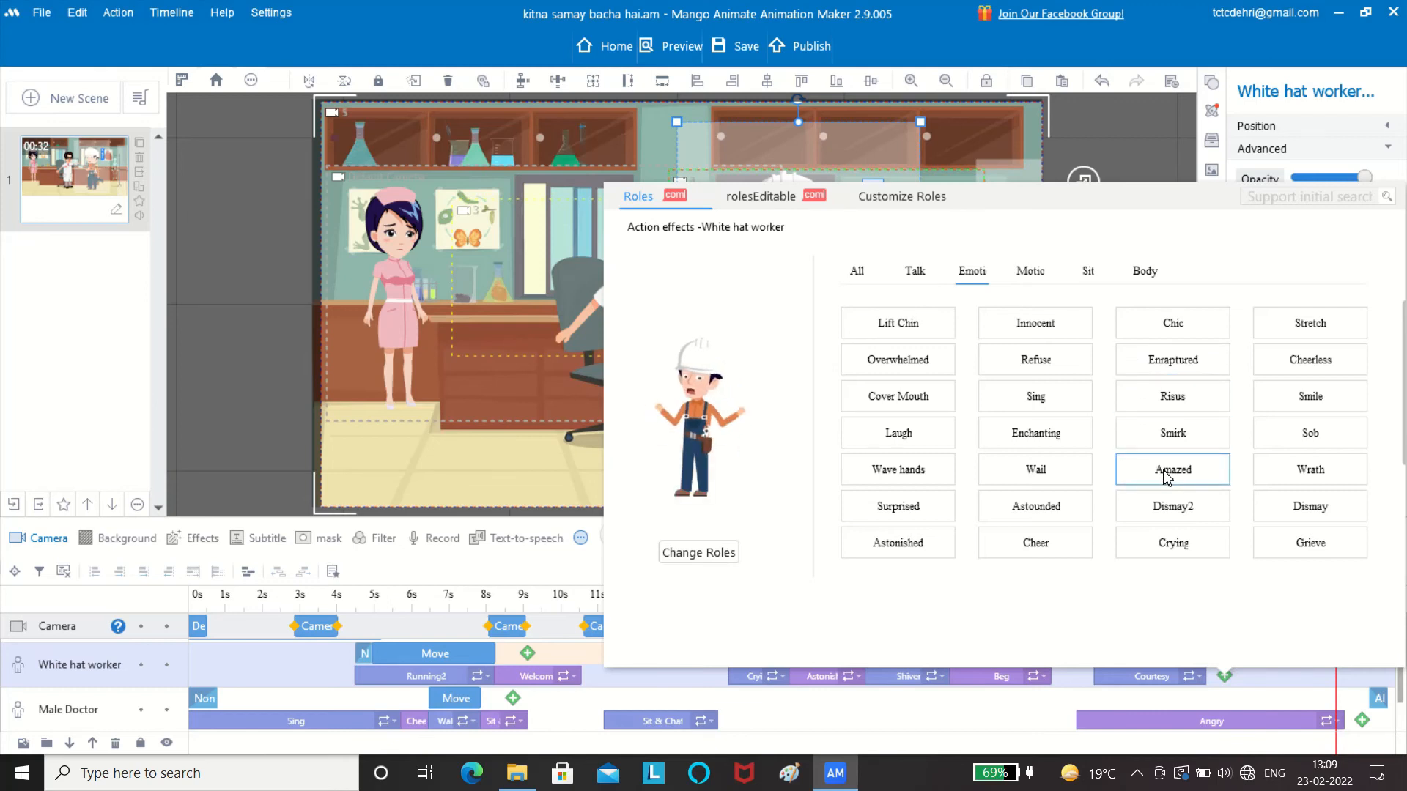
pyautogui.click(1344, 473)
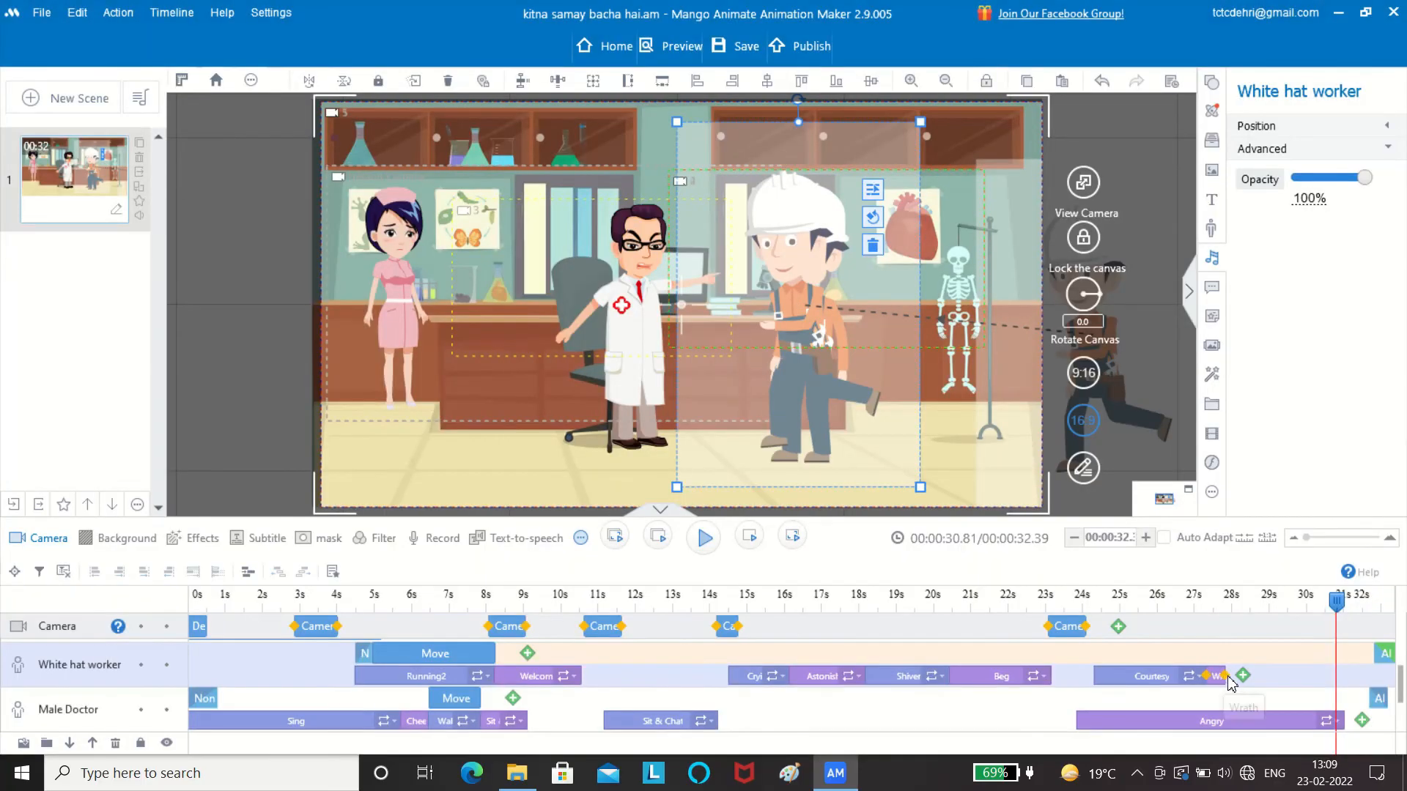
pyautogui.moveTo(1231, 682); pyautogui.dragTo(1352, 687)
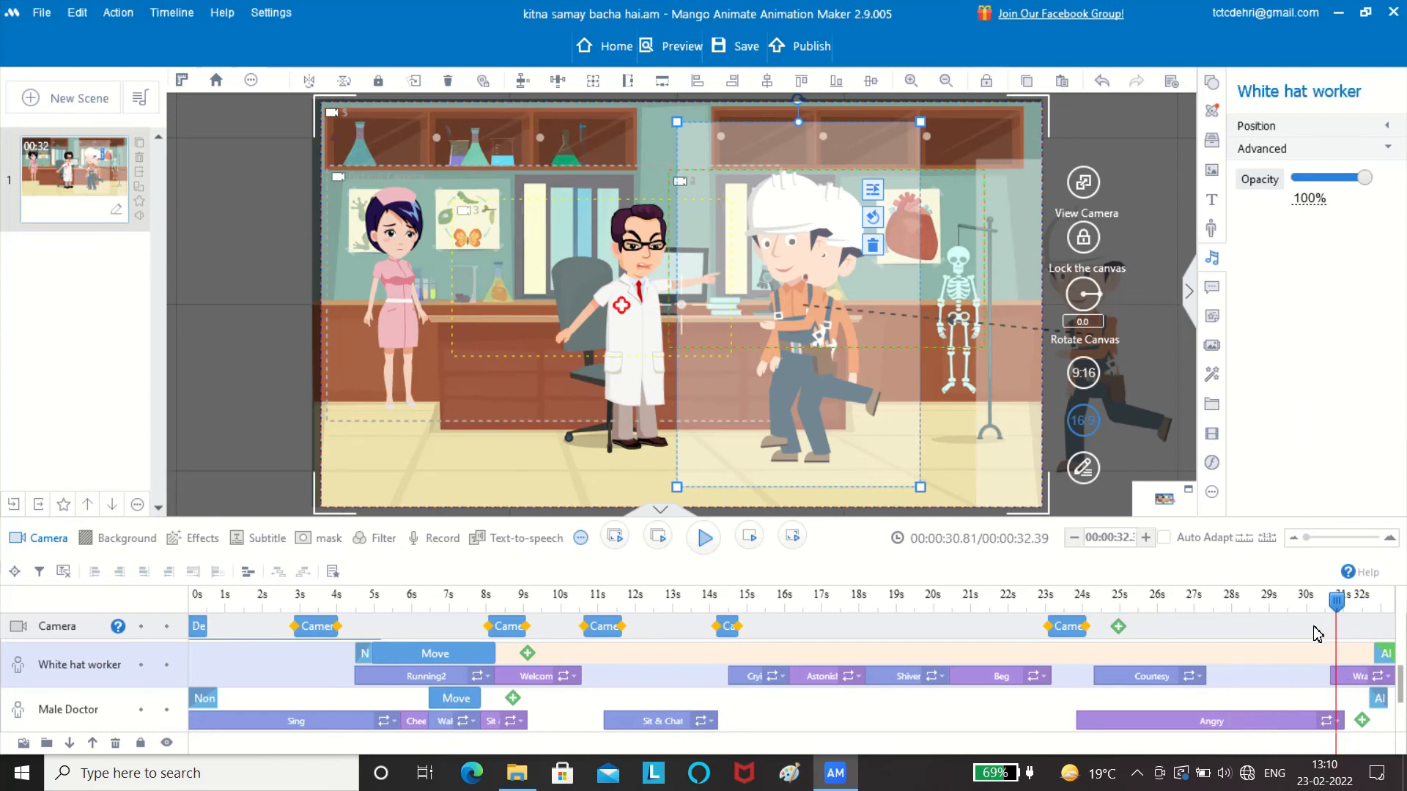
pyautogui.press('space')
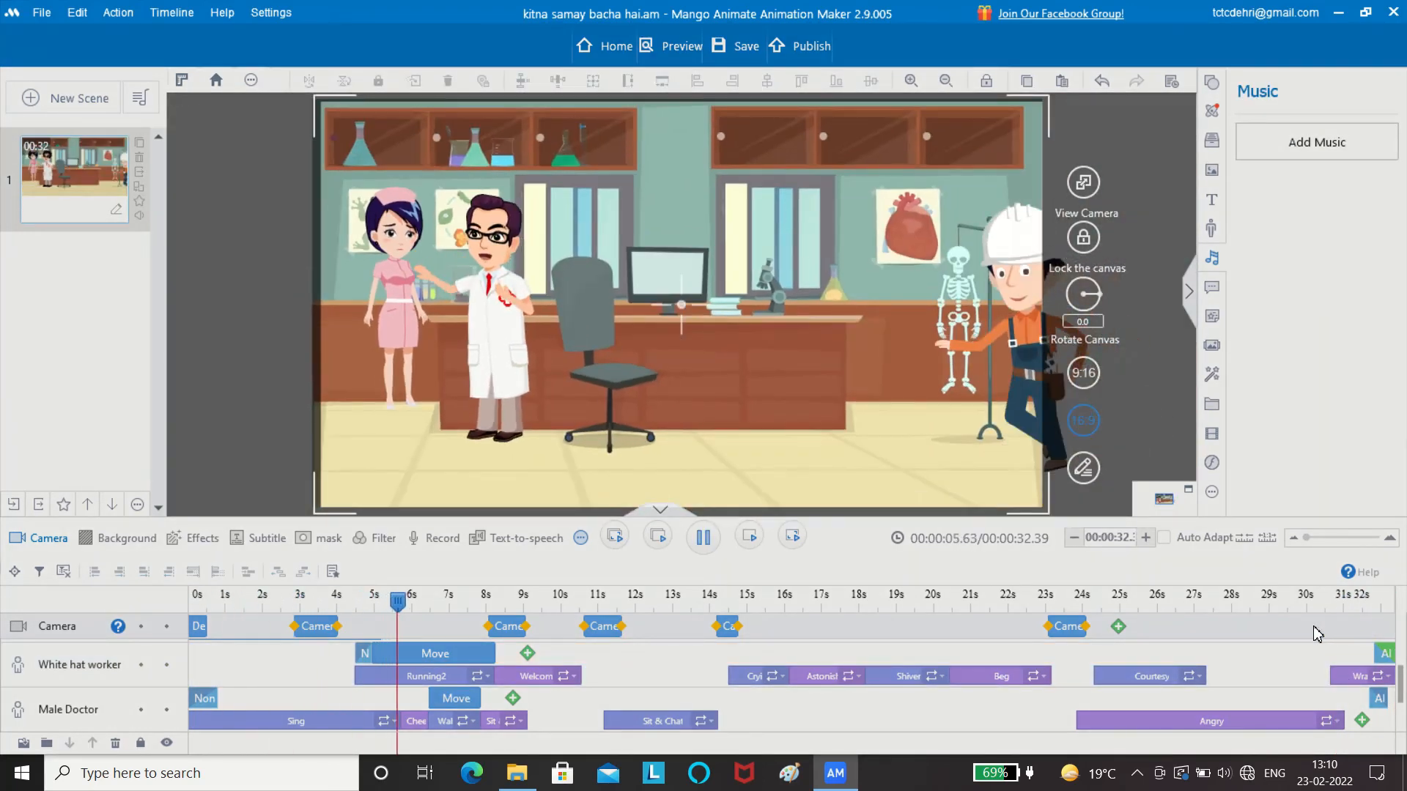
pyautogui.press('space')
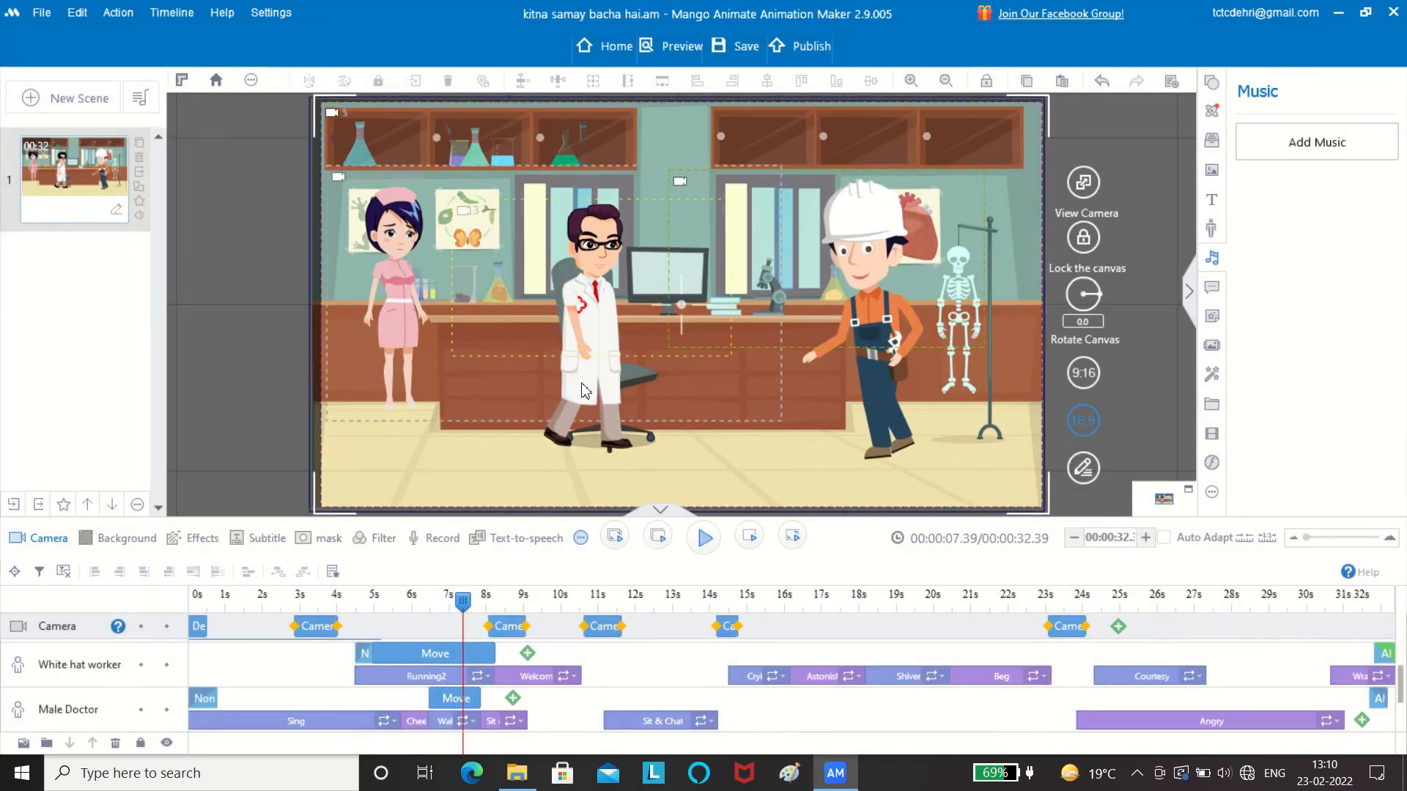
# Extend the Nurse's on-screen time to the scene's end, stretch her Innocent action to about 11.4 s and play from the start
pyautogui.click(413, 386)
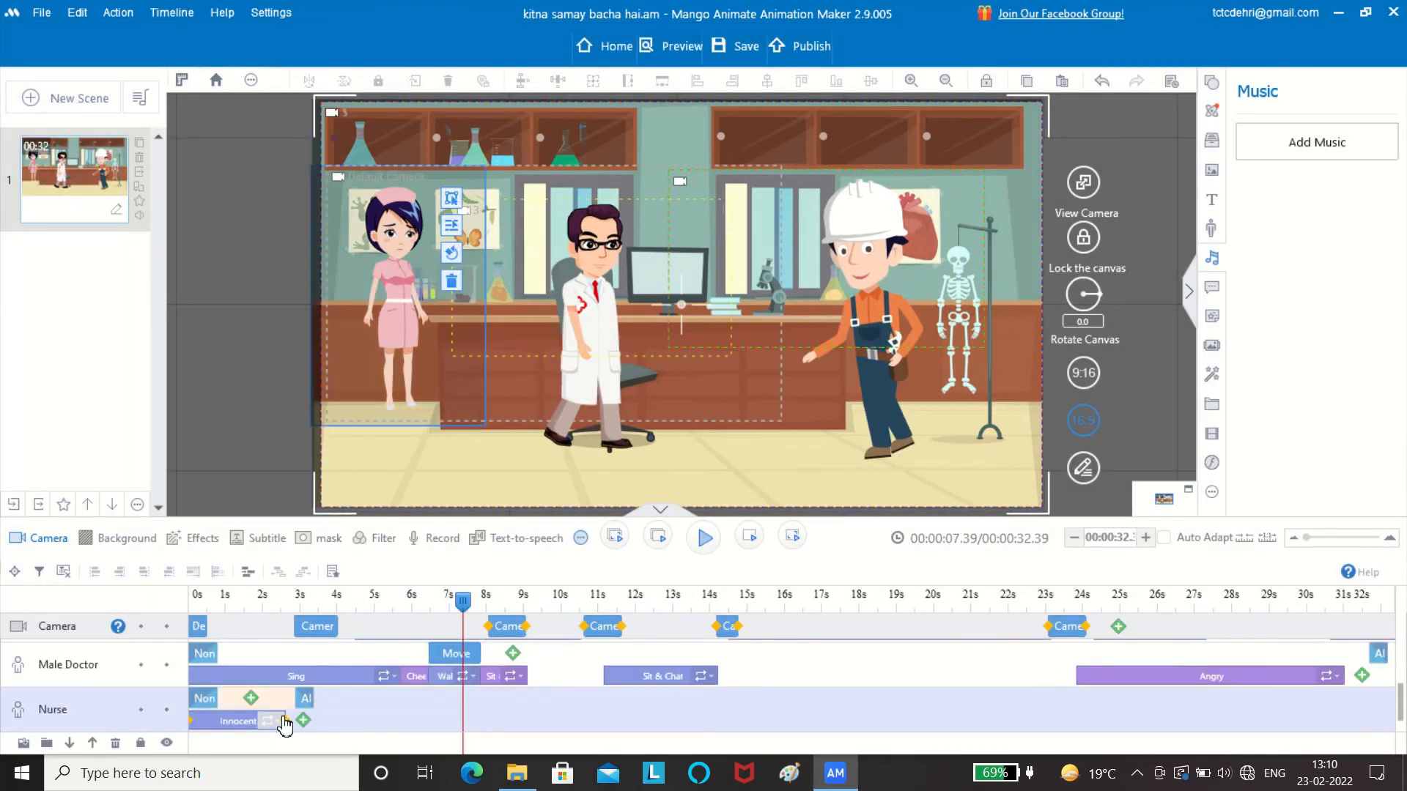
pyautogui.moveTo(306, 702); pyautogui.dragTo(1386, 700)
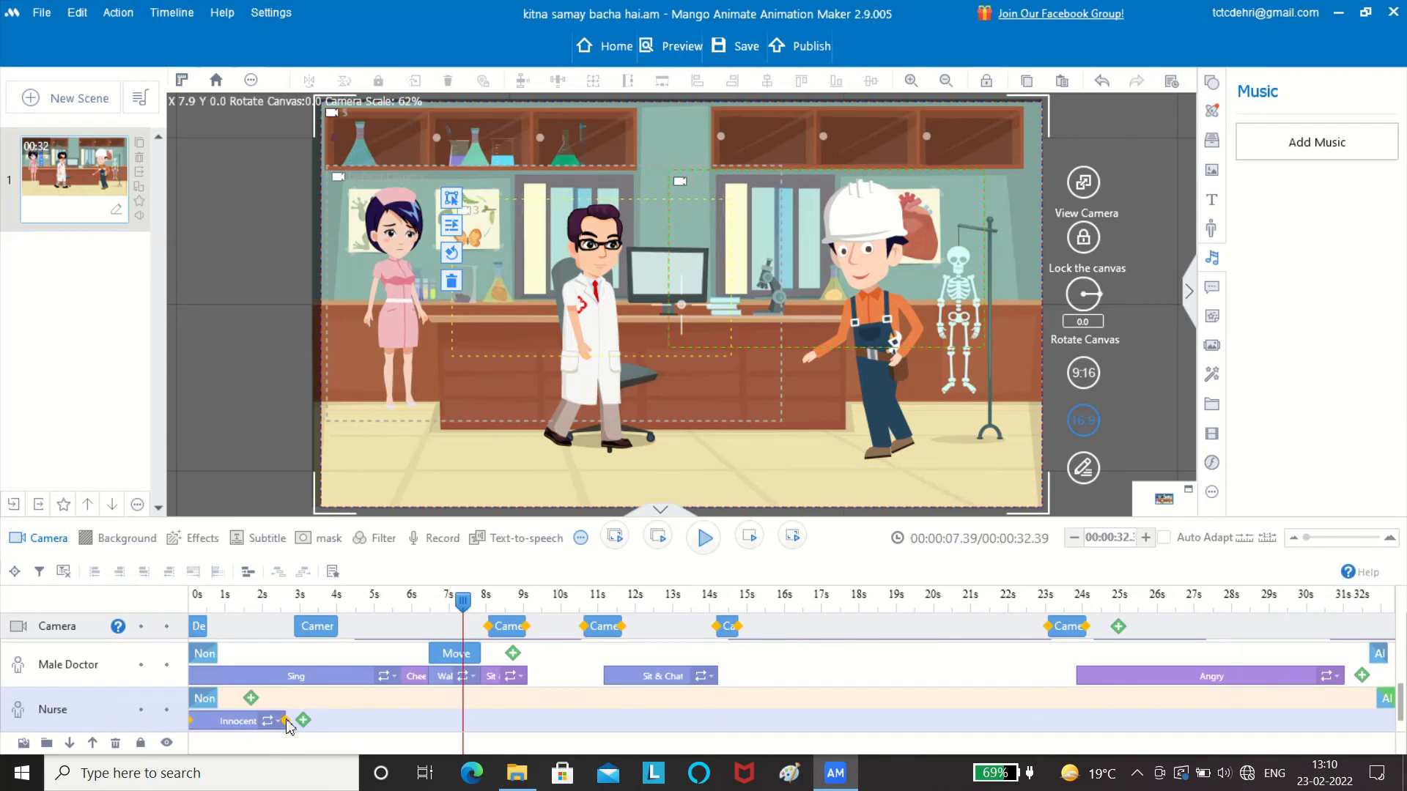
pyautogui.moveTo(286, 724); pyautogui.dragTo(614, 744)
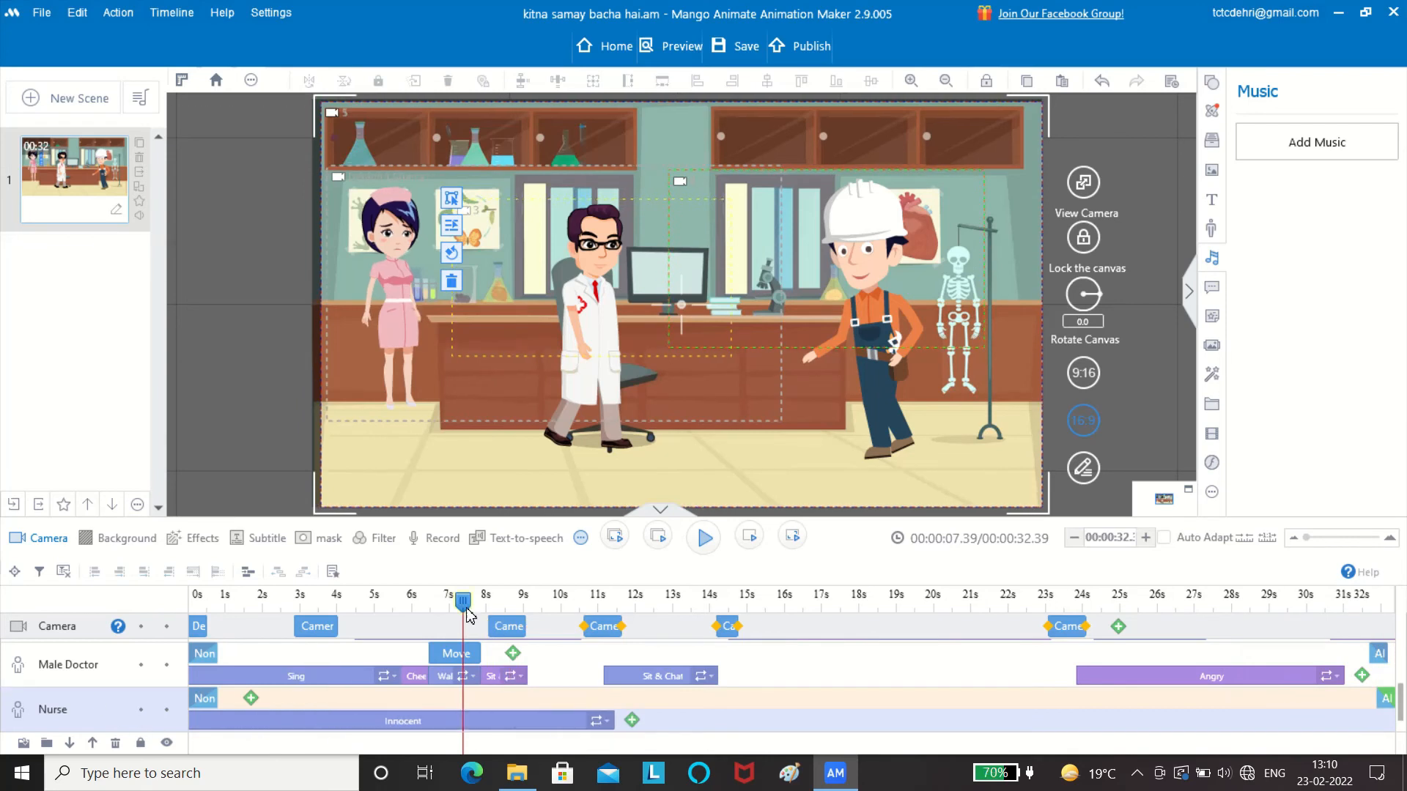
pyautogui.moveTo(448, 607); pyautogui.dragTo(1, 529)
pyautogui.press('space')
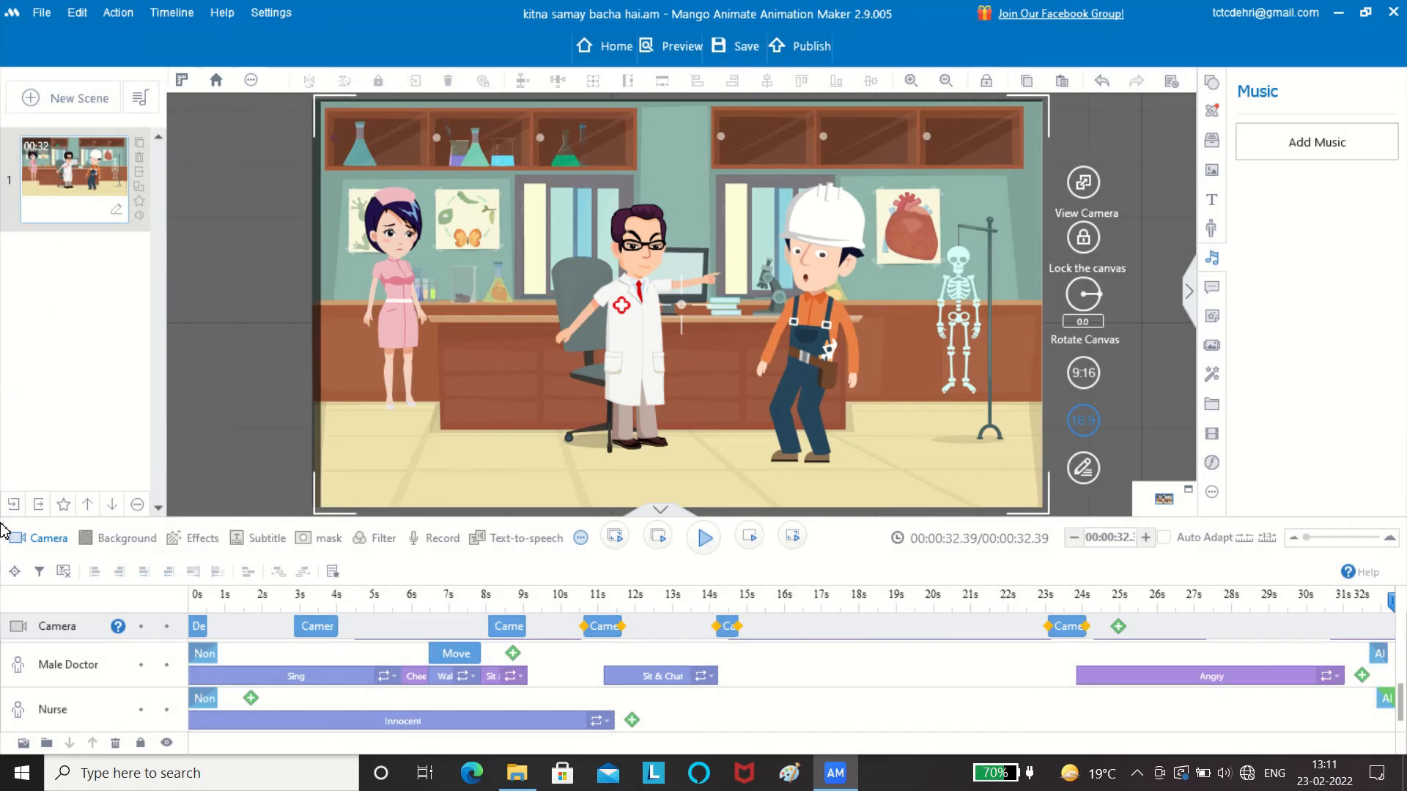
# Add a Wrath action to the Nurse, place it from about 30 to 32 s and play from about 29.4 s
pyautogui.click(397, 249)
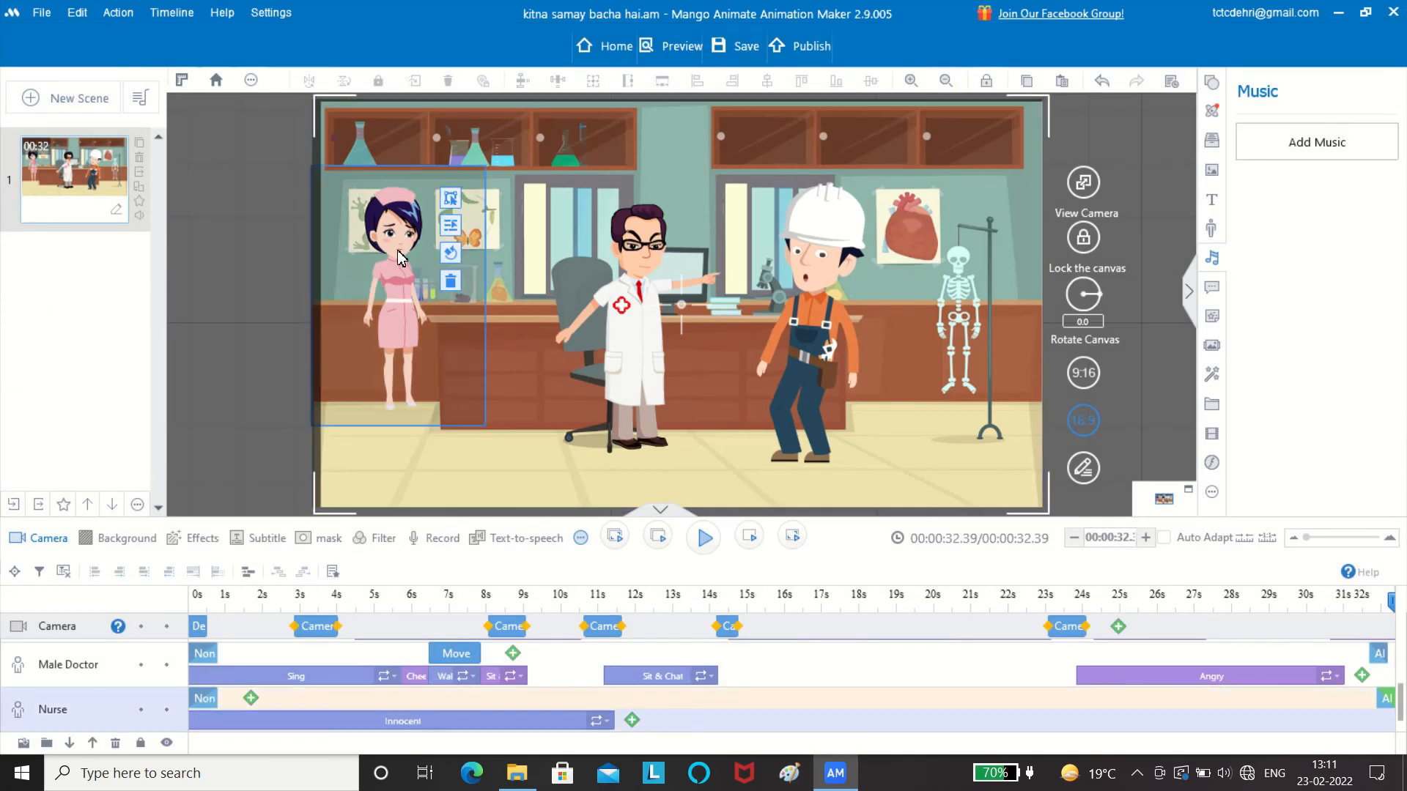
pyautogui.click(631, 720)
pyautogui.click(600, 315)
pyautogui.moveTo(949, 520)
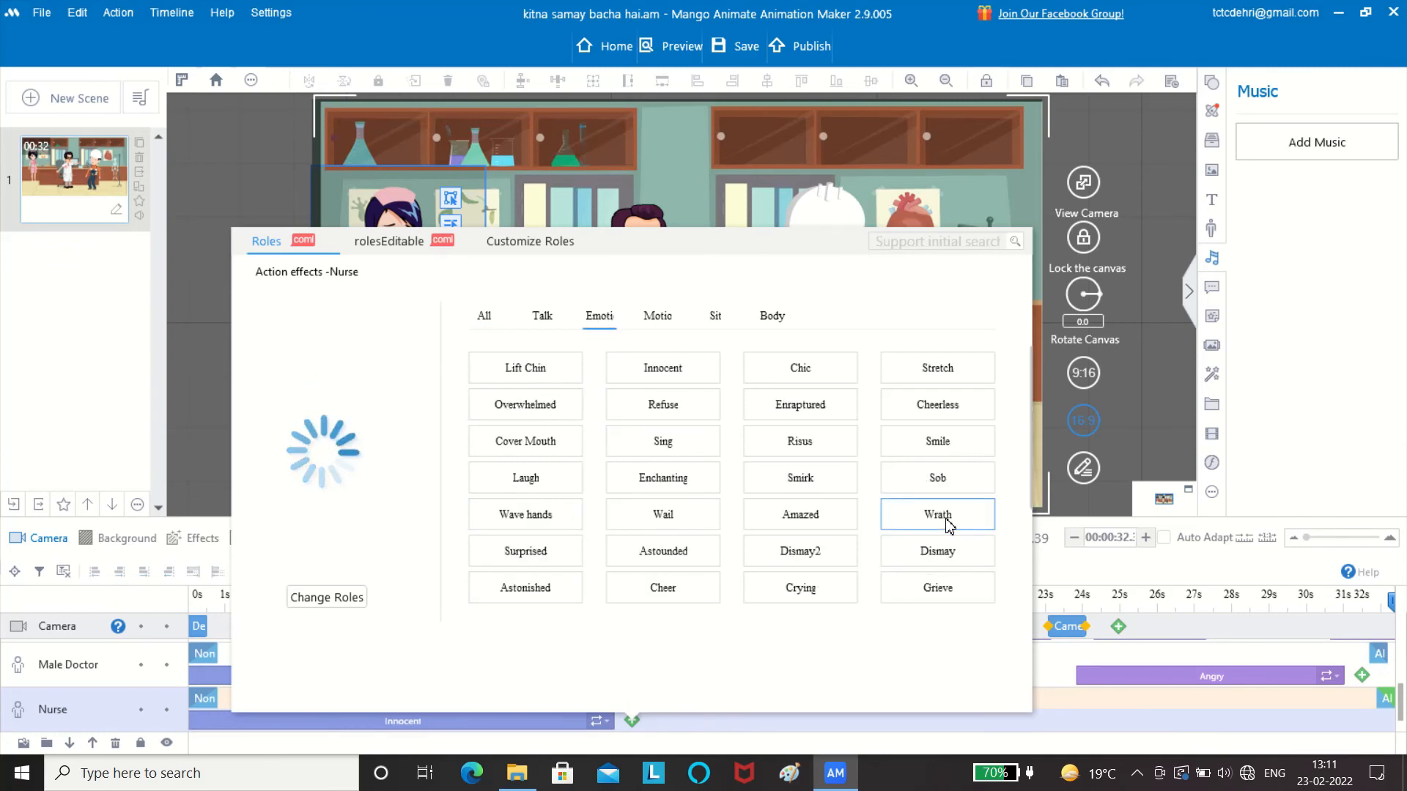
pyautogui.click(946, 518)
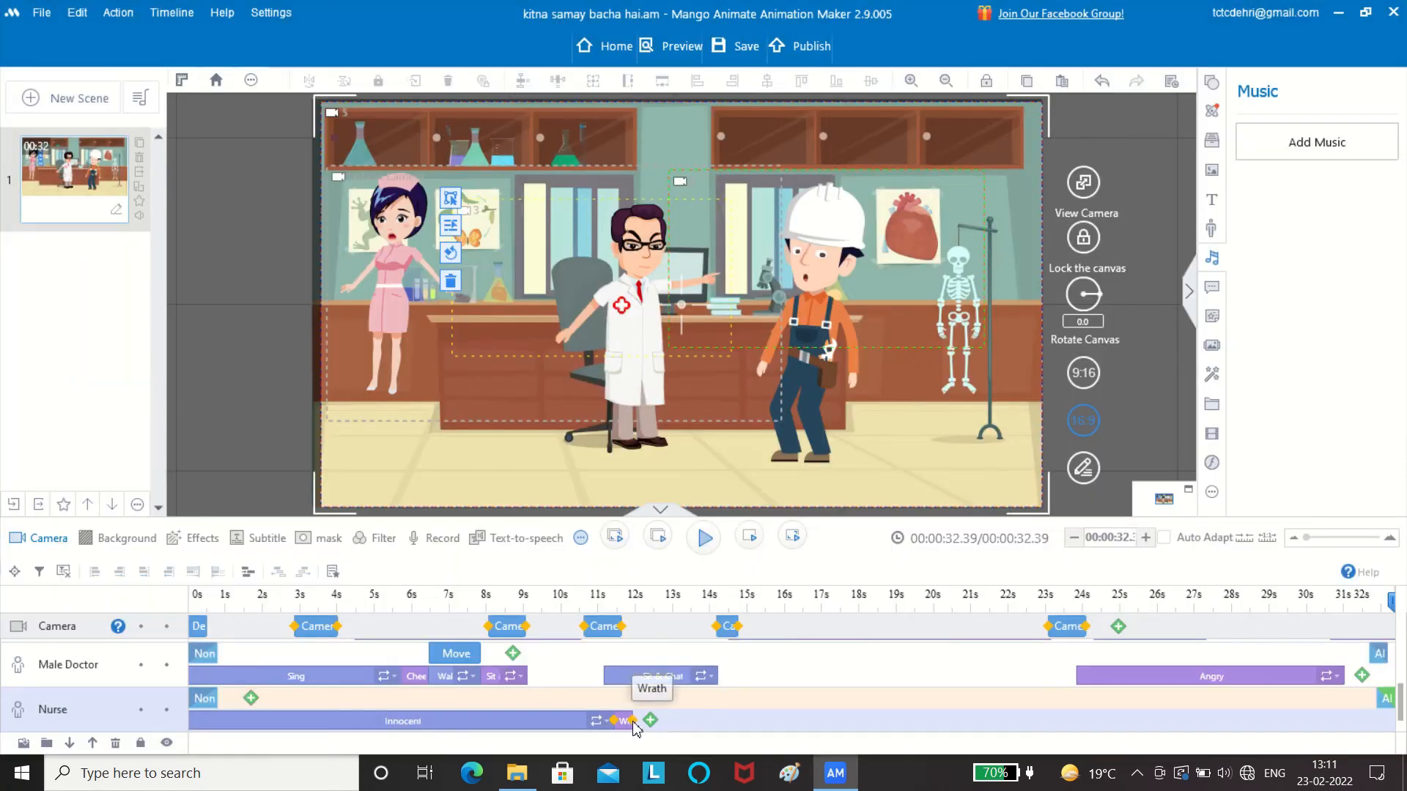
pyautogui.moveTo(634, 728); pyautogui.dragTo(1329, 753)
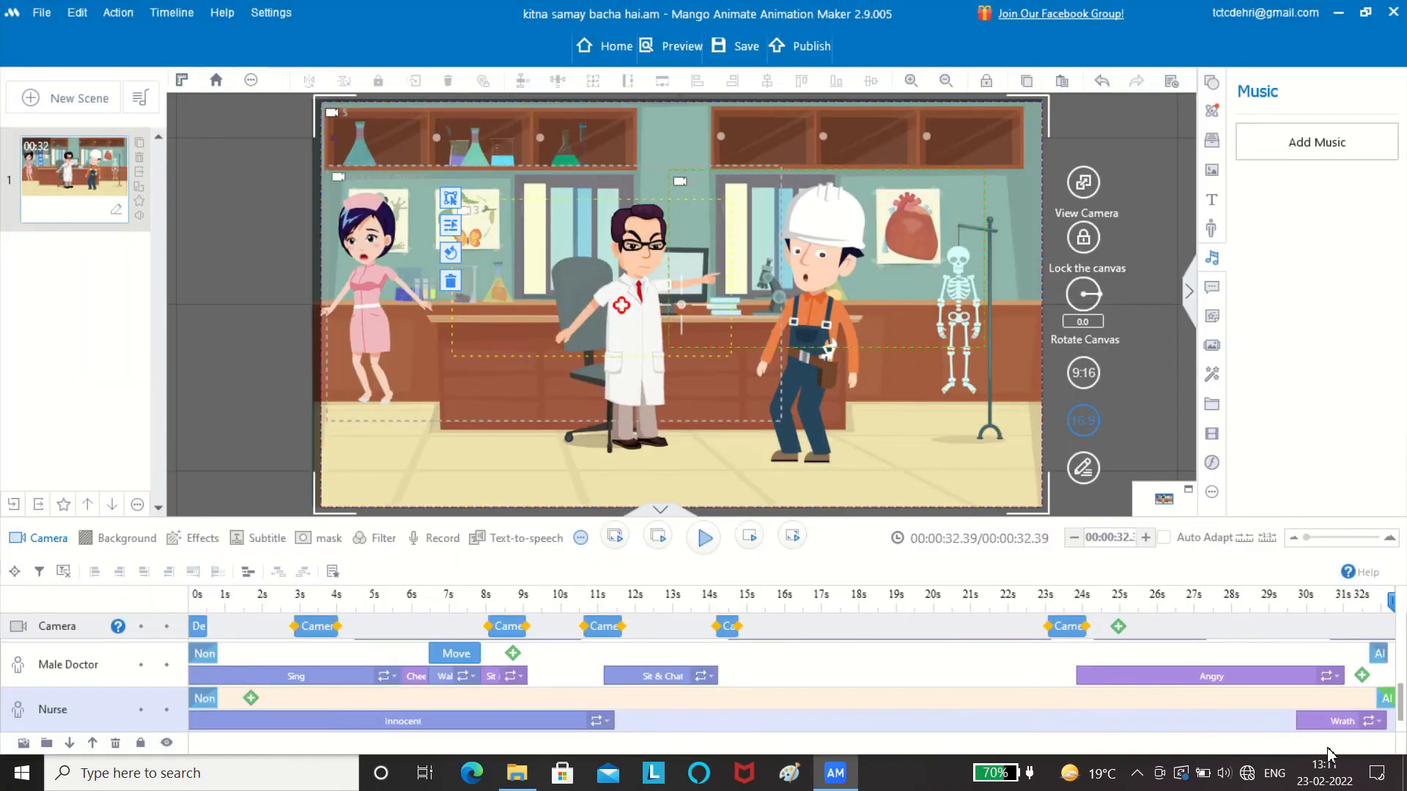
pyautogui.click(1283, 649)
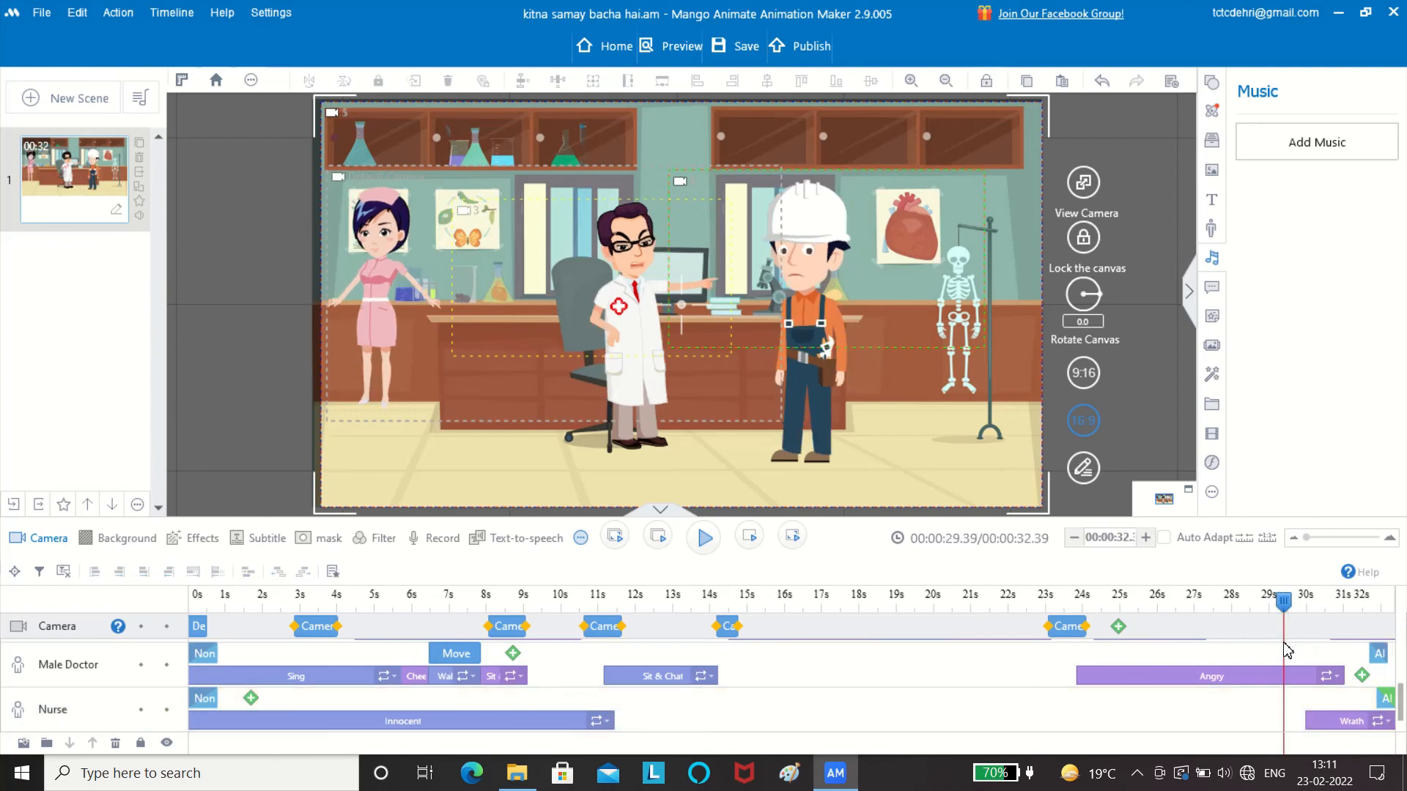
pyautogui.press('space')
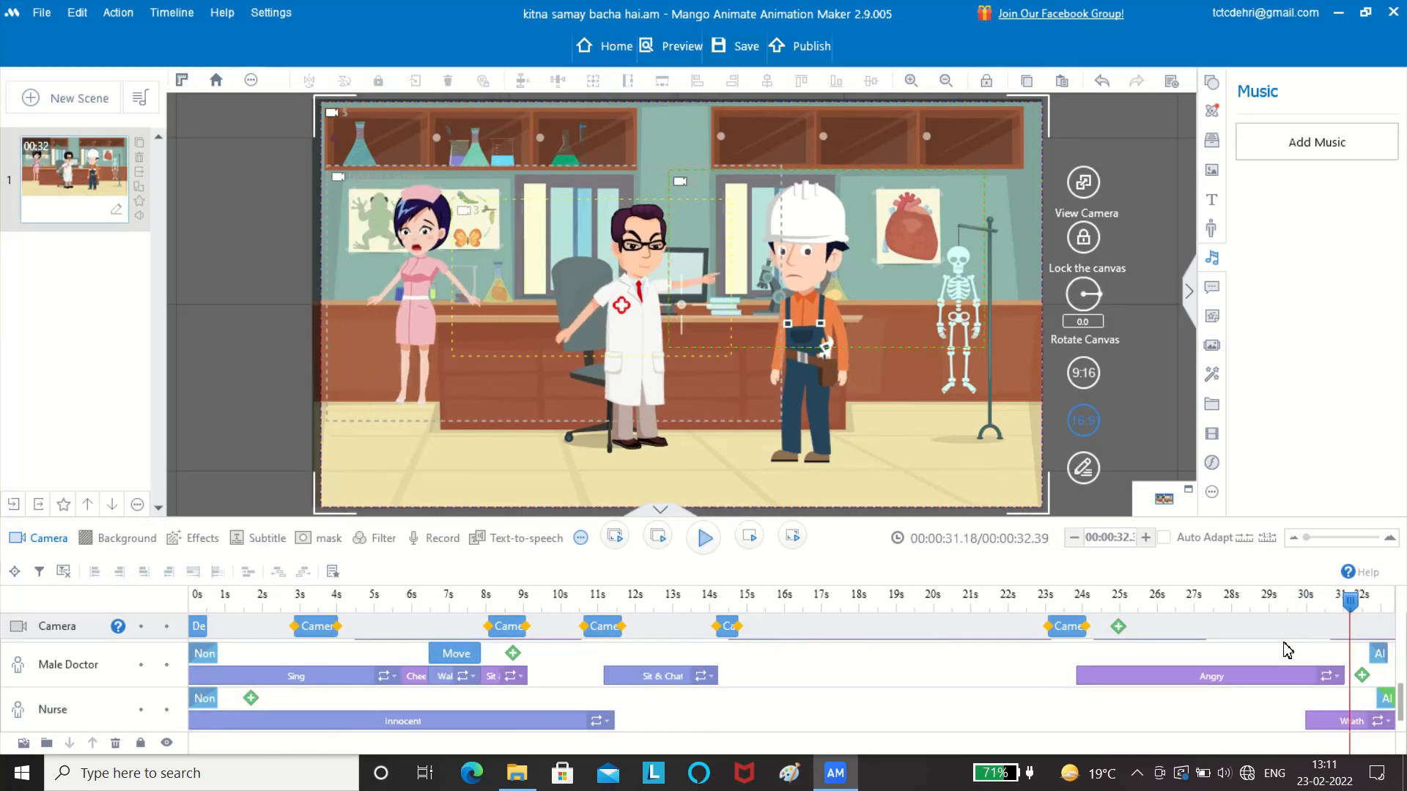
# Lengthen the scene to 32.89 s and shorten the Nurse's Wrath action to start at about 30.7 s
pyautogui.click(1145, 538)
pyautogui.click(1328, 725)
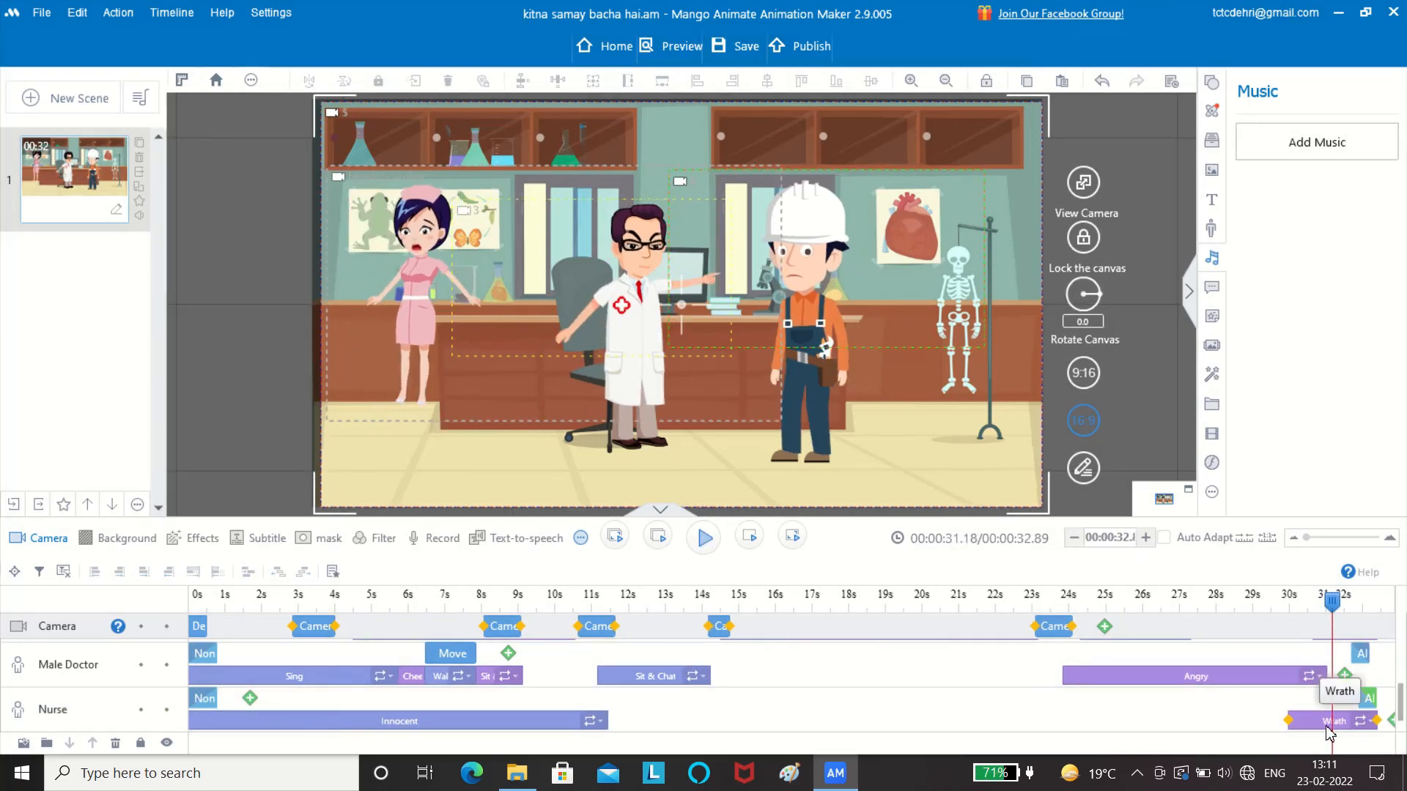
pyautogui.click(1370, 721)
pyautogui.click(1319, 711)
pyautogui.click(1334, 622)
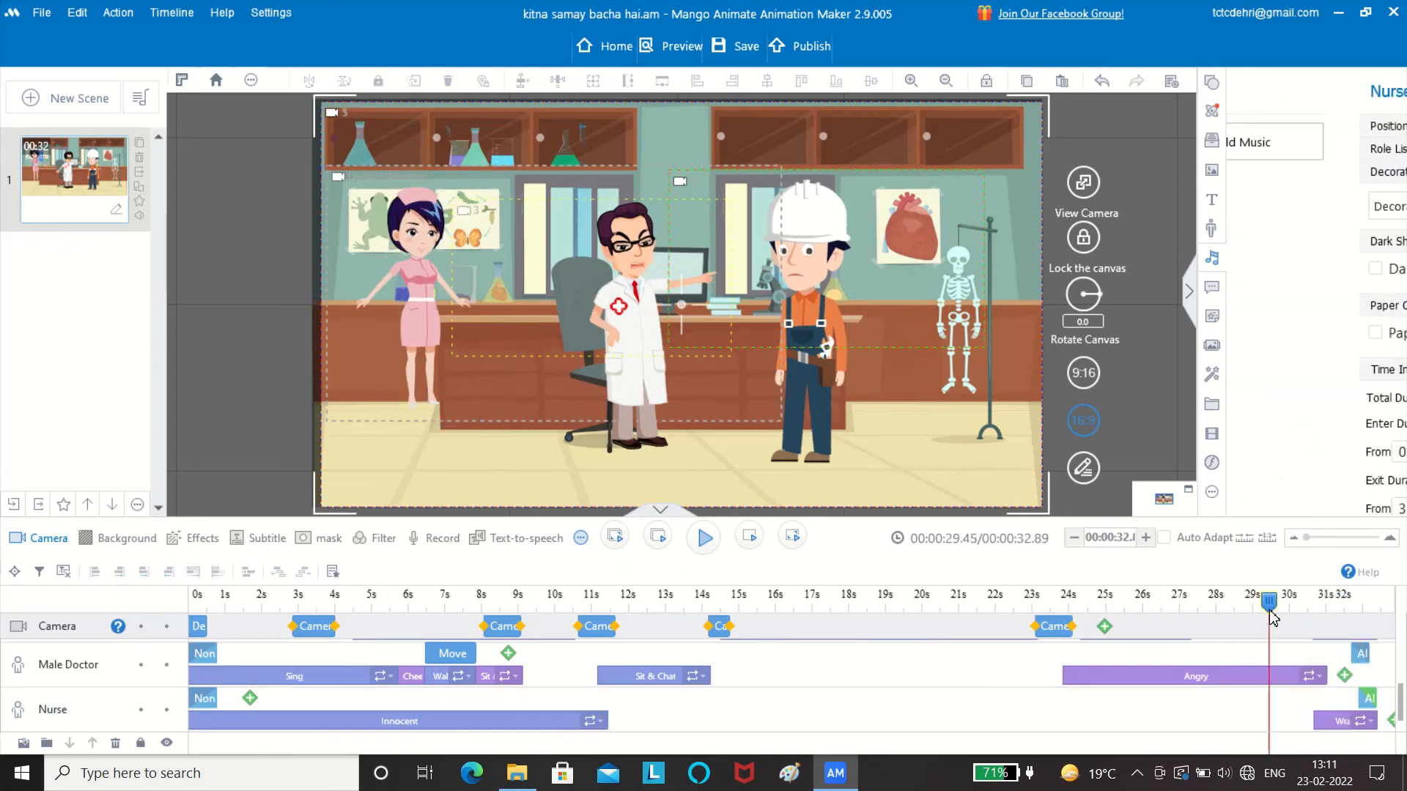
# Play the scene through to its end, pausing at about 10.3 s, to check the characters' actions
pyautogui.press('space')
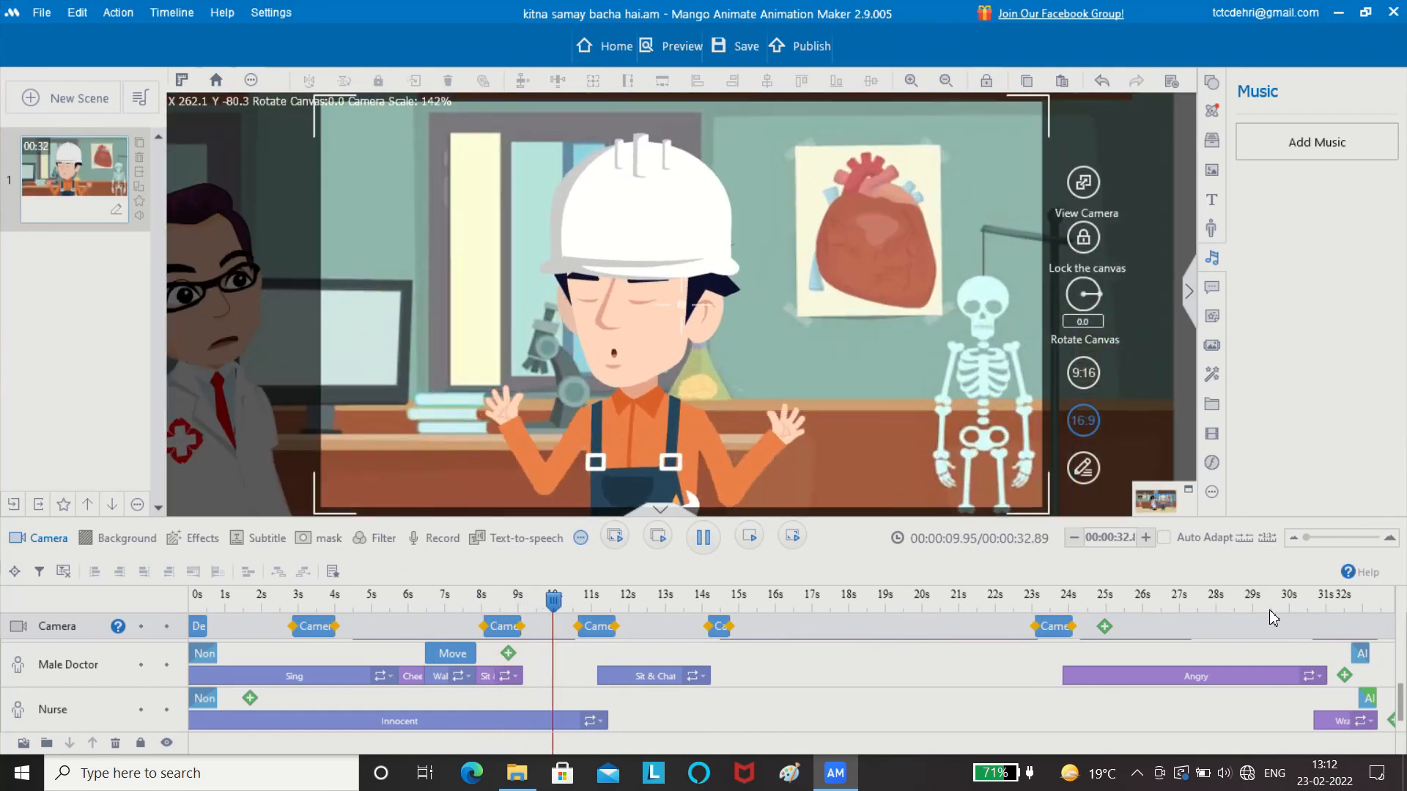
pyautogui.press('space')
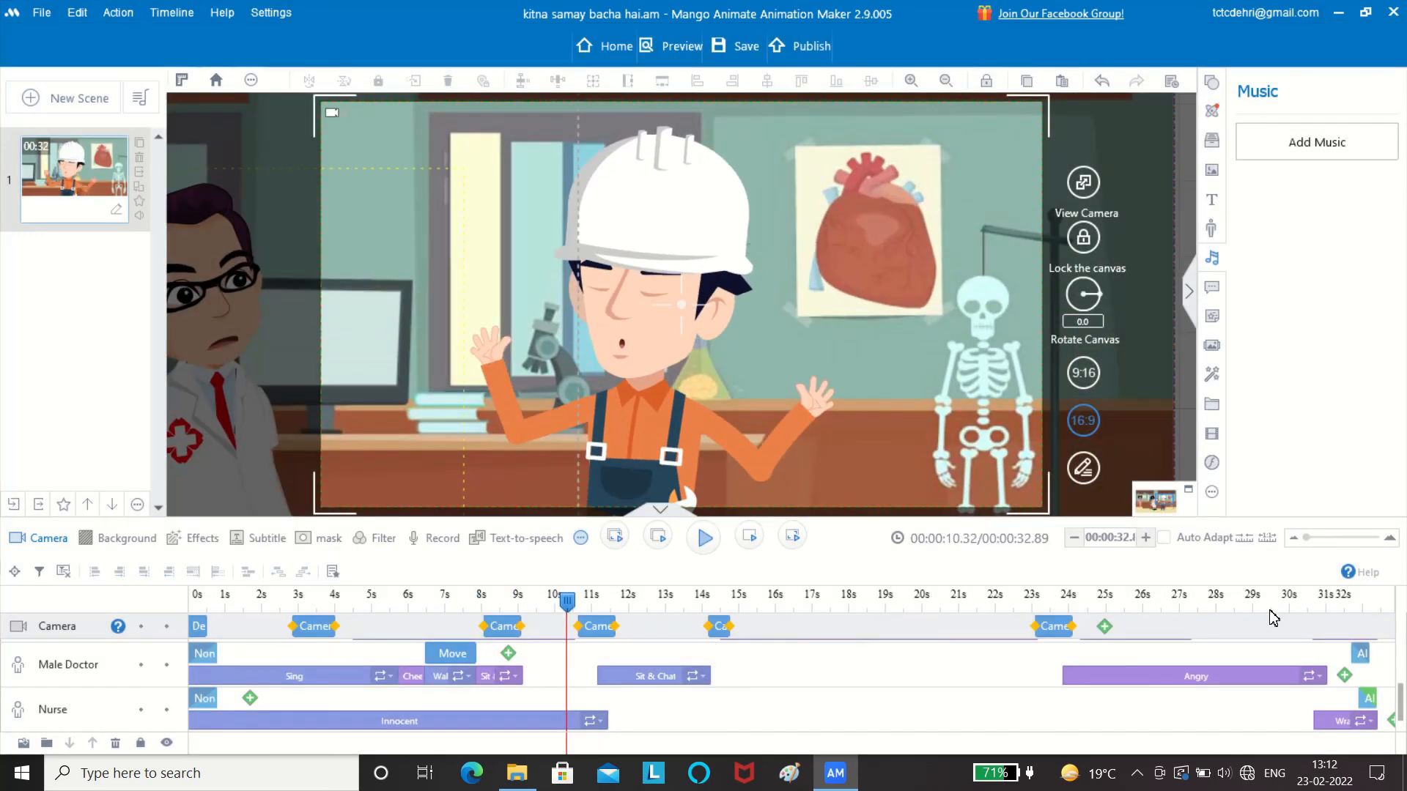
pyautogui.press('space')
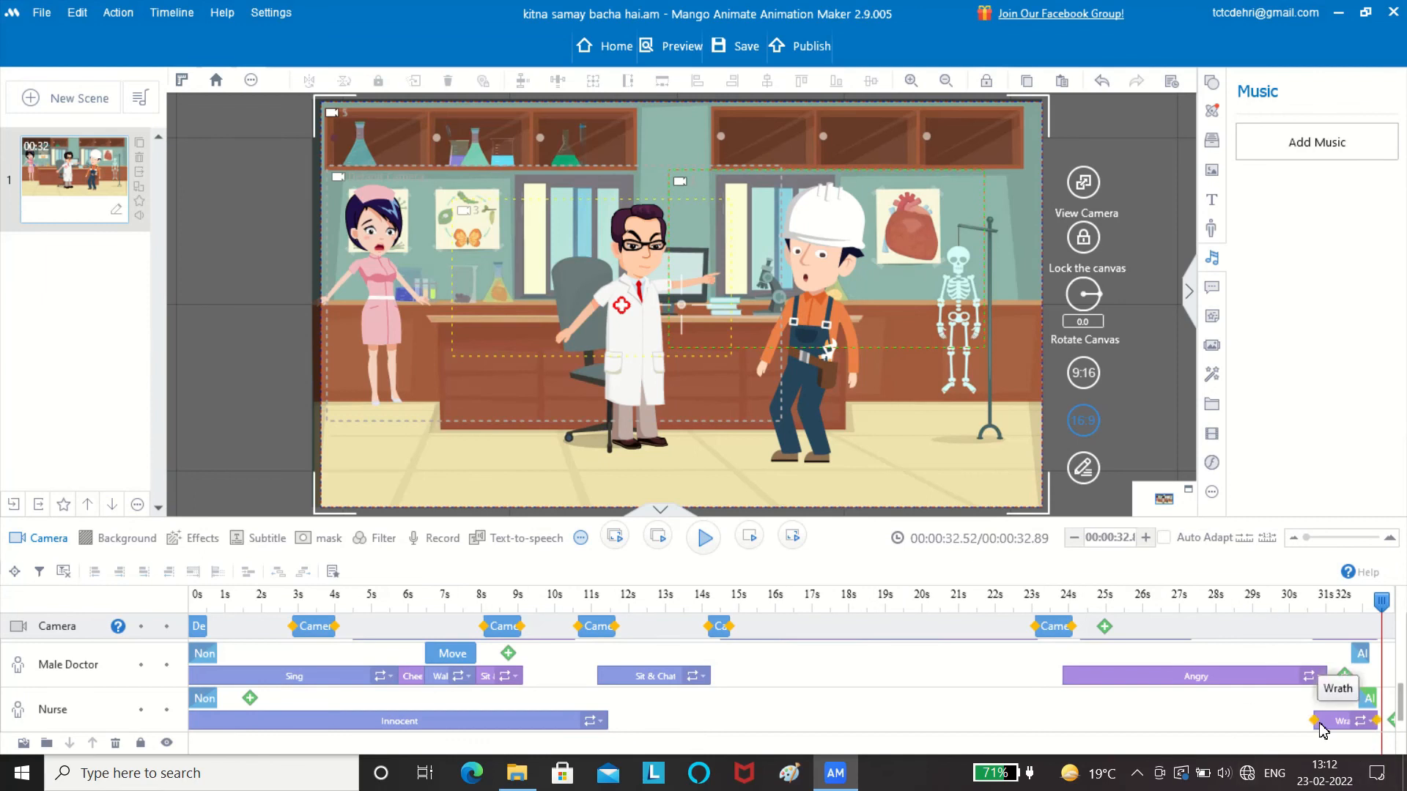
# Shorten the Nurse's Wrath action to start at about 31.1 s, replay from about 29.7 s and return to the scene's start
pyautogui.moveTo(1381, 602); pyautogui.dragTo(1282, 640)
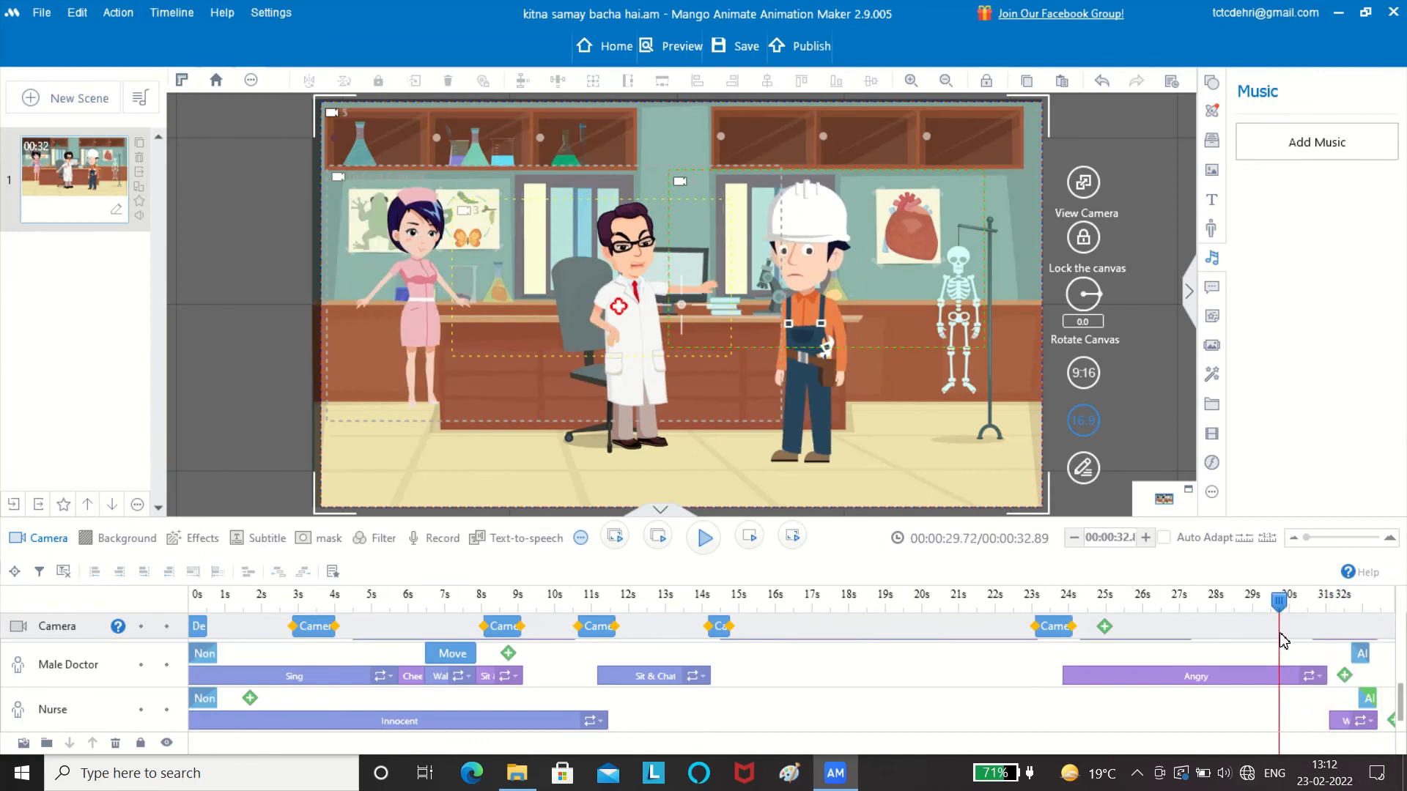
pyautogui.press('space')
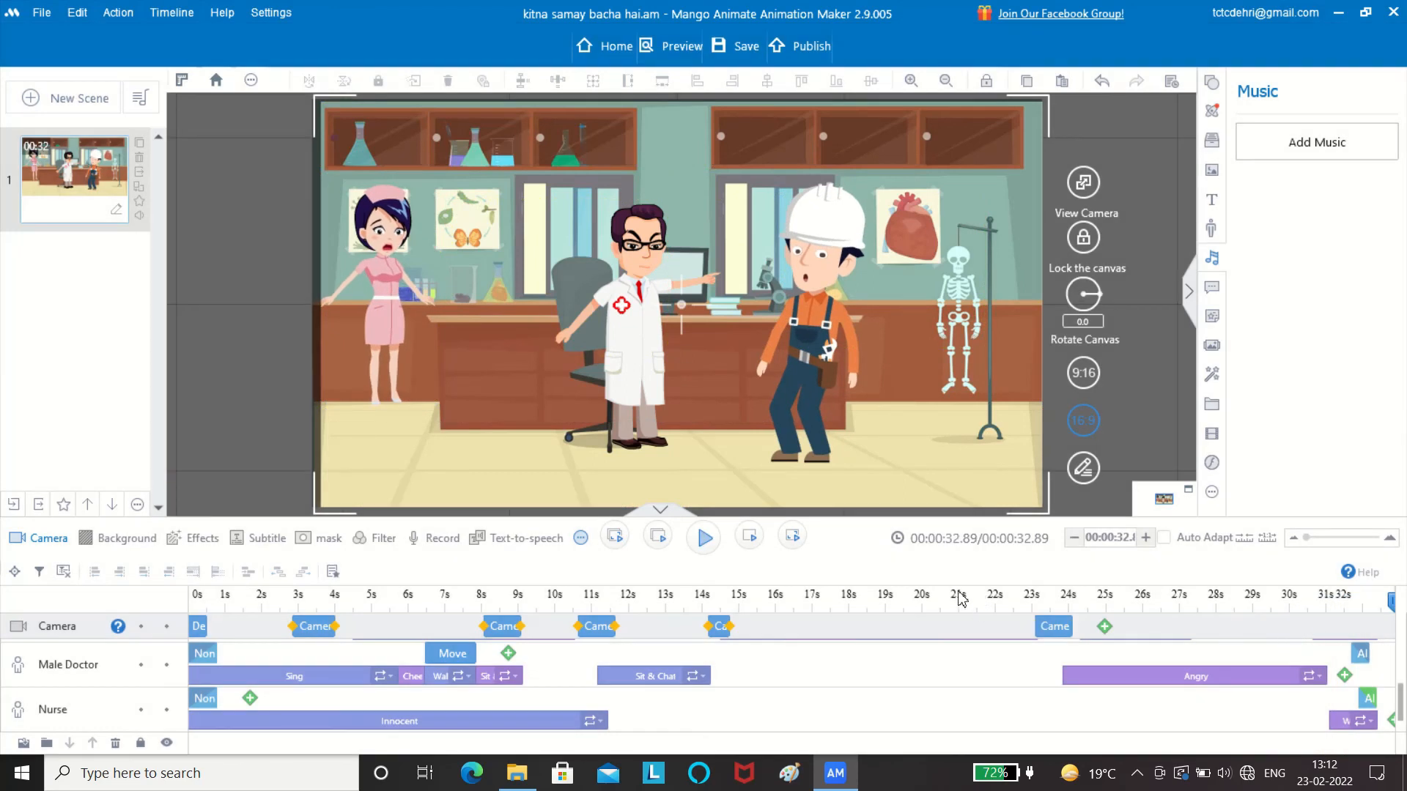
pyautogui.moveTo(1391, 603); pyautogui.dragTo(4, 560)
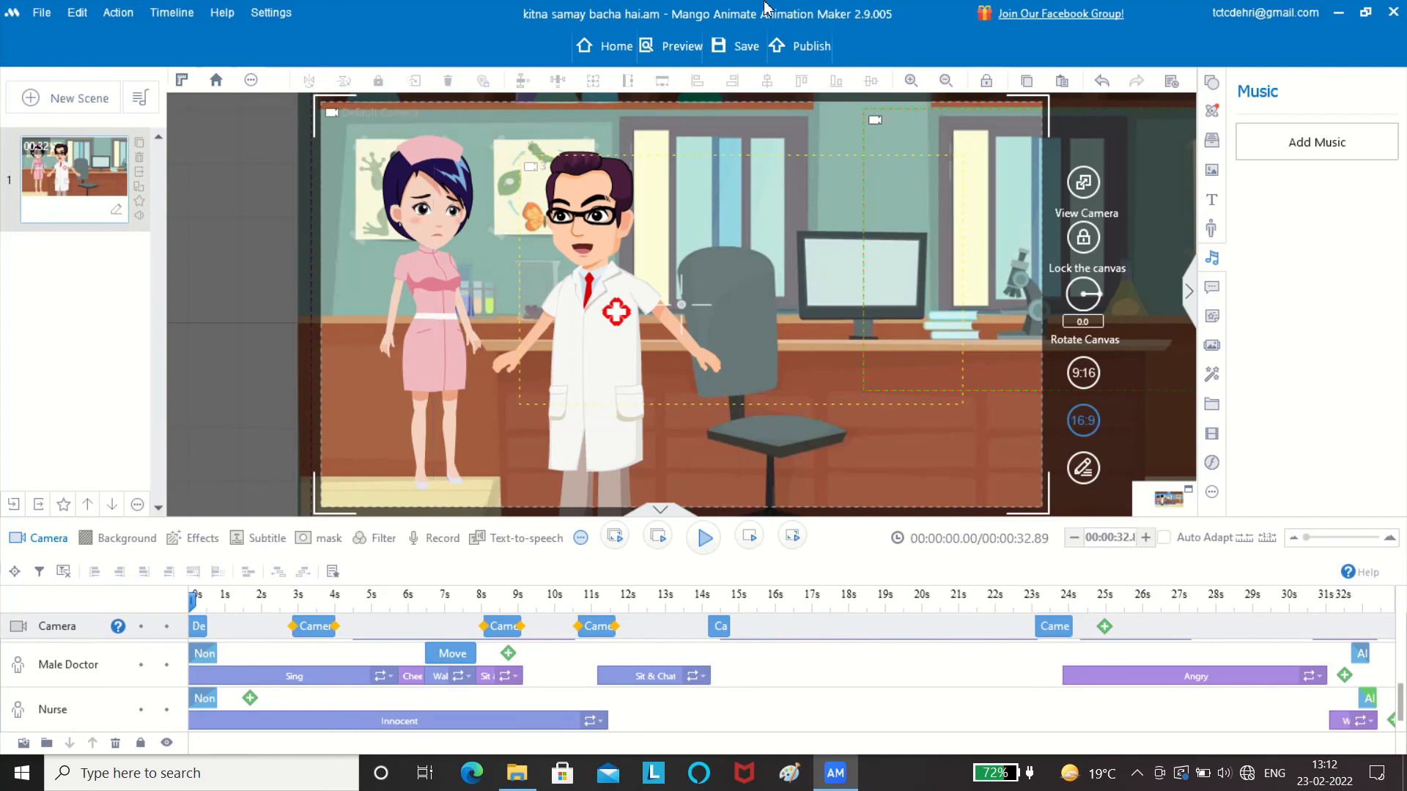
# Open the SWF library, filter it to the Person category and browse to the fairy and walking-woman clips
pyautogui.click(1212, 462)
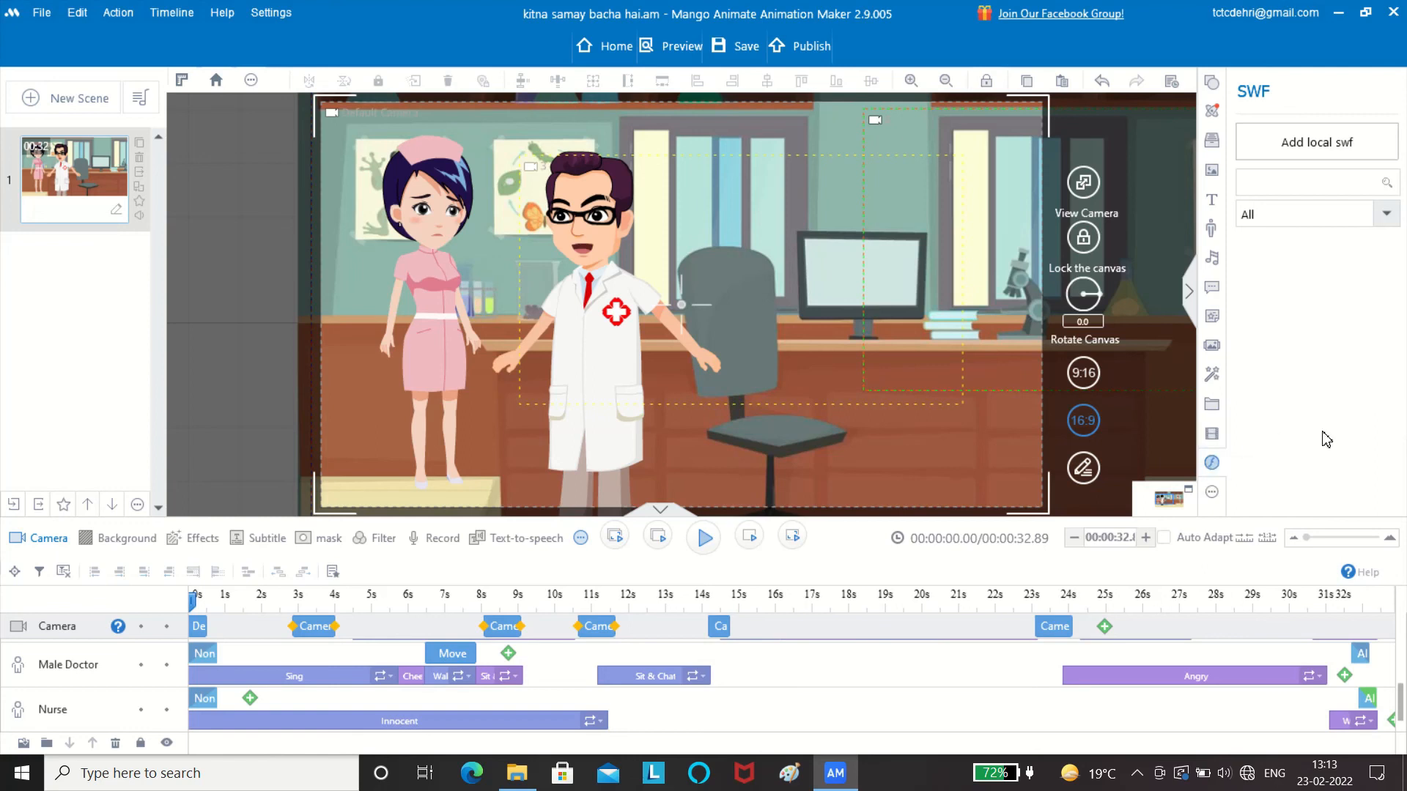
pyautogui.click(1389, 217)
pyautogui.click(1279, 315)
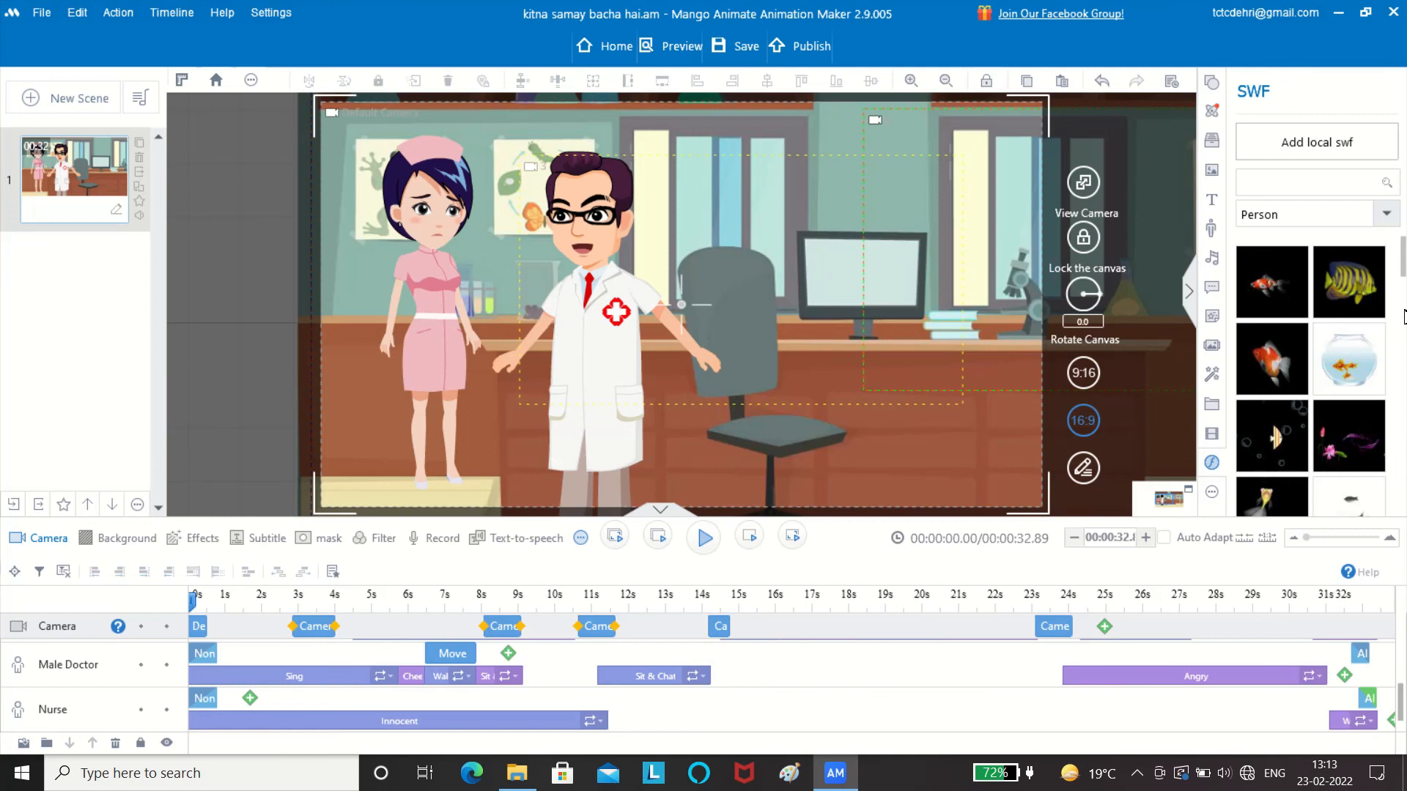
pyautogui.moveTo(1403, 277); pyautogui.dragTo(1403, 334)
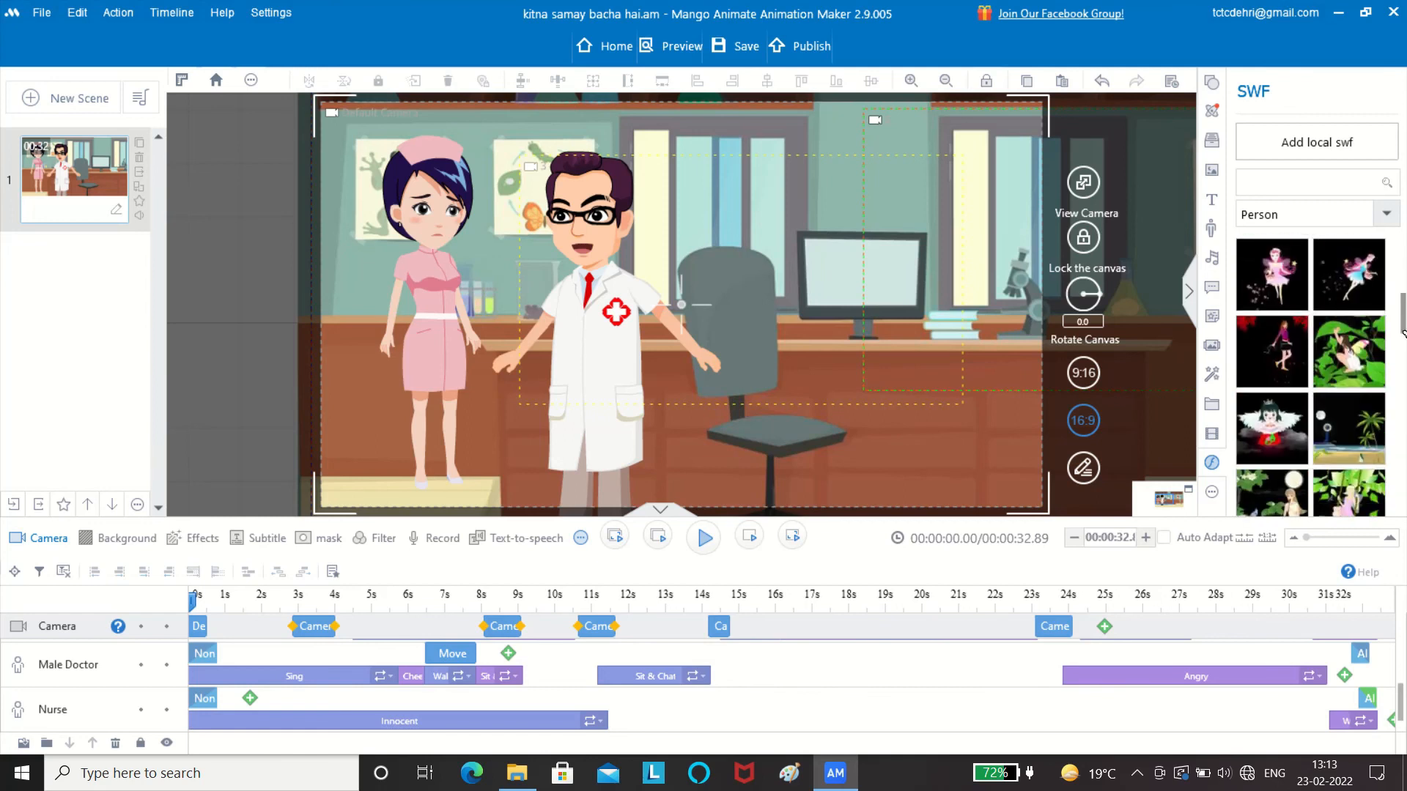
# Try fitting the SWF clip with the green leaves onto the desk monitor's screen and delete it
pyautogui.moveTo(870, 290); pyautogui.dragTo(869, 289)
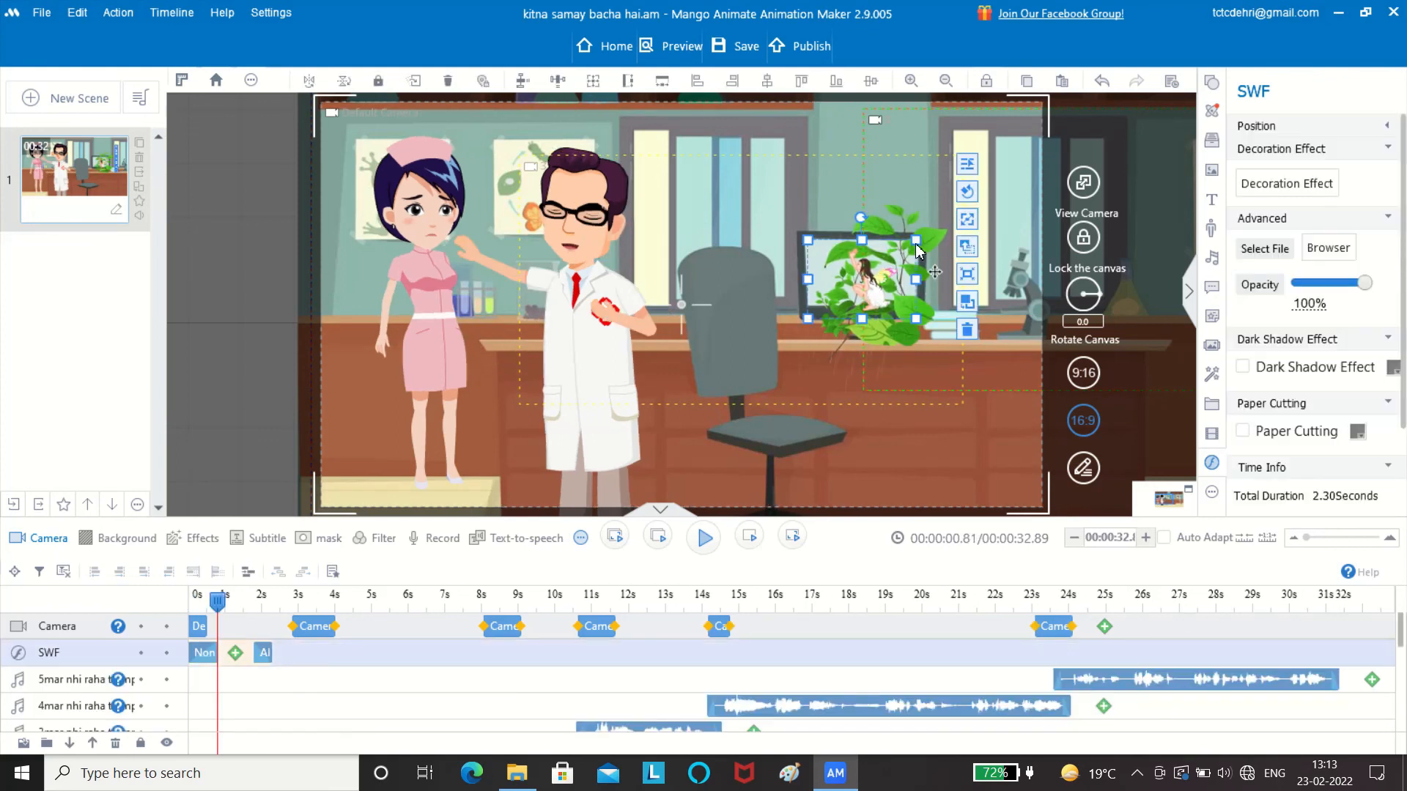
pyautogui.moveTo(915, 244); pyautogui.dragTo(874, 279)
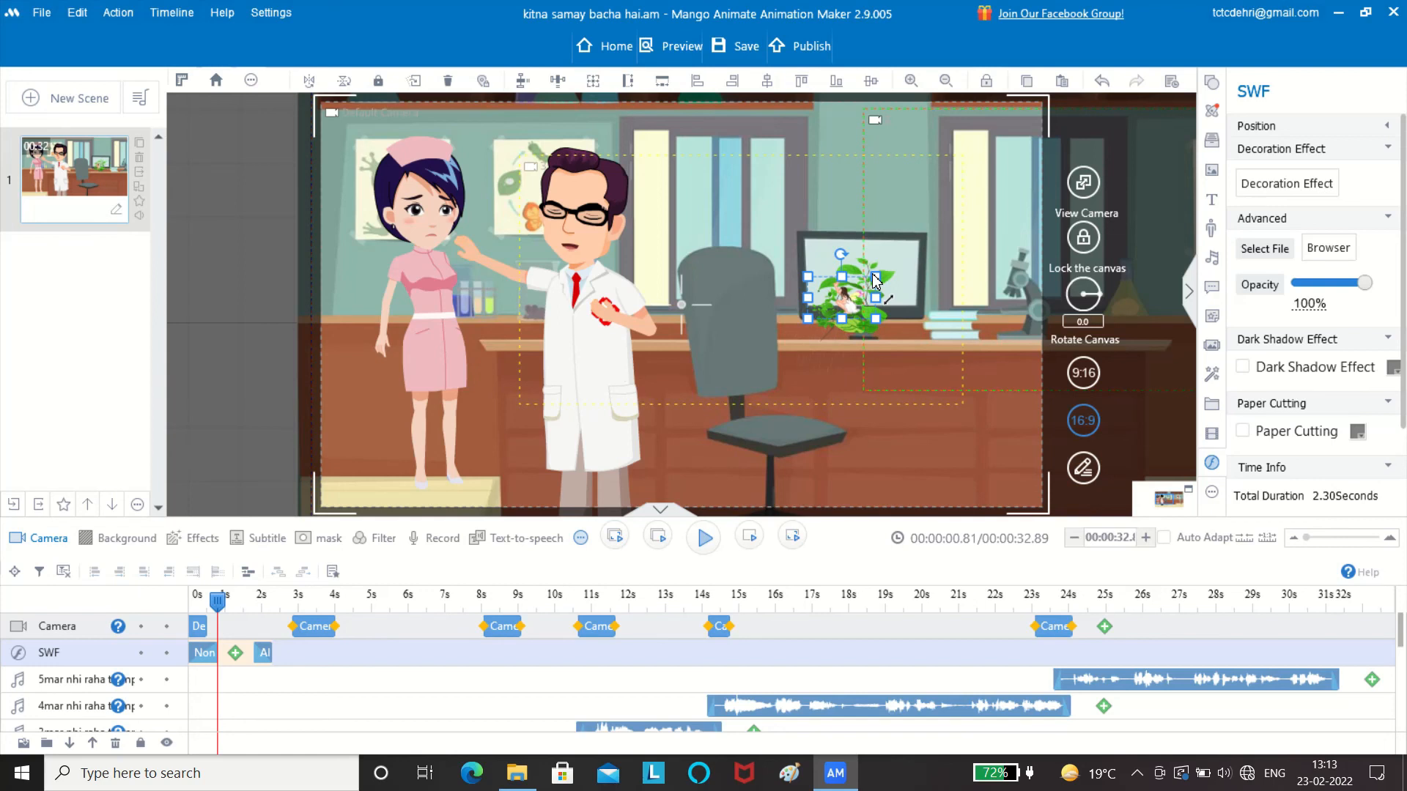
pyautogui.press('Delete')
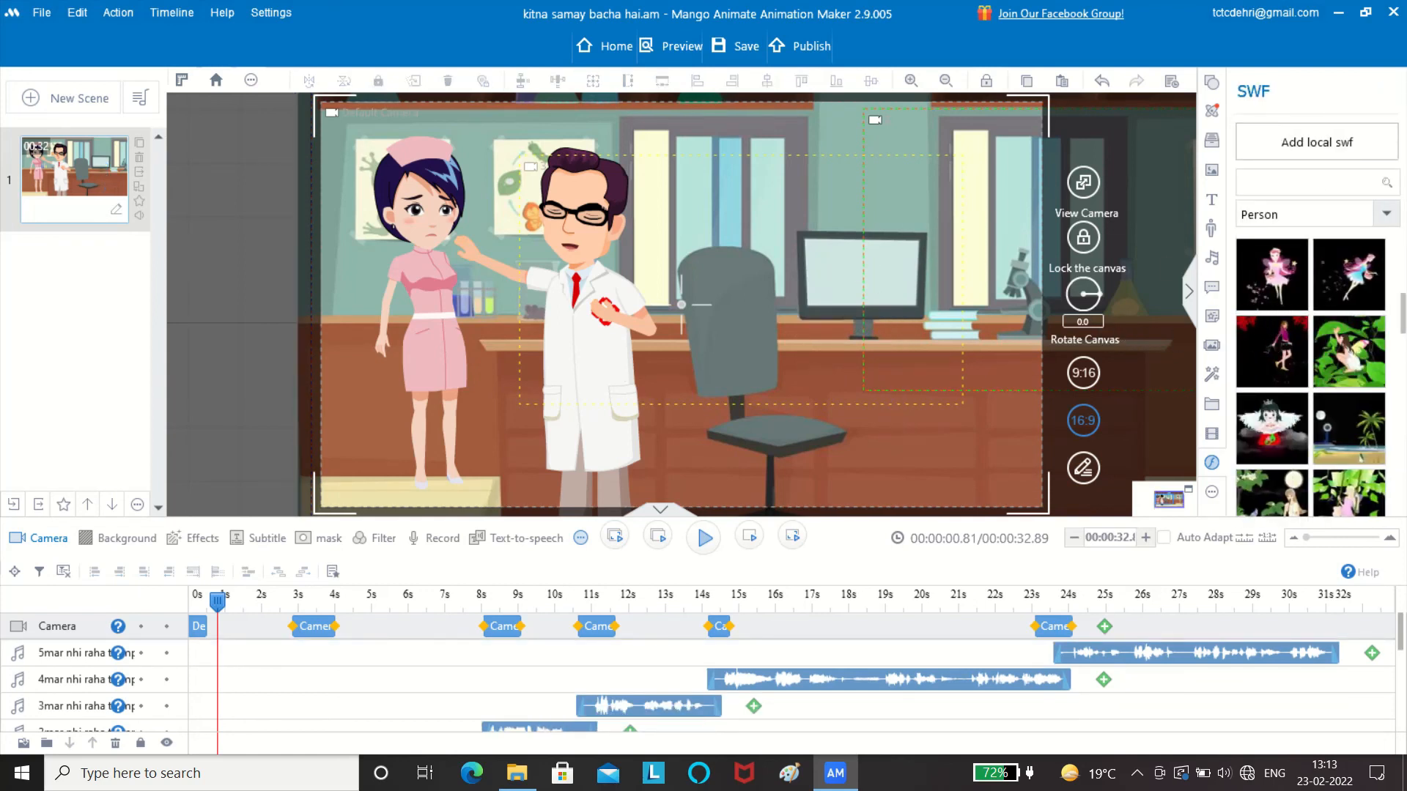
# Place the walking-woman SWF clip on the desk monitor's screen, extend its display to the scene's end and play from the start
pyautogui.click(1273, 353)
pyautogui.moveTo(691, 305); pyautogui.dragTo(872, 288)
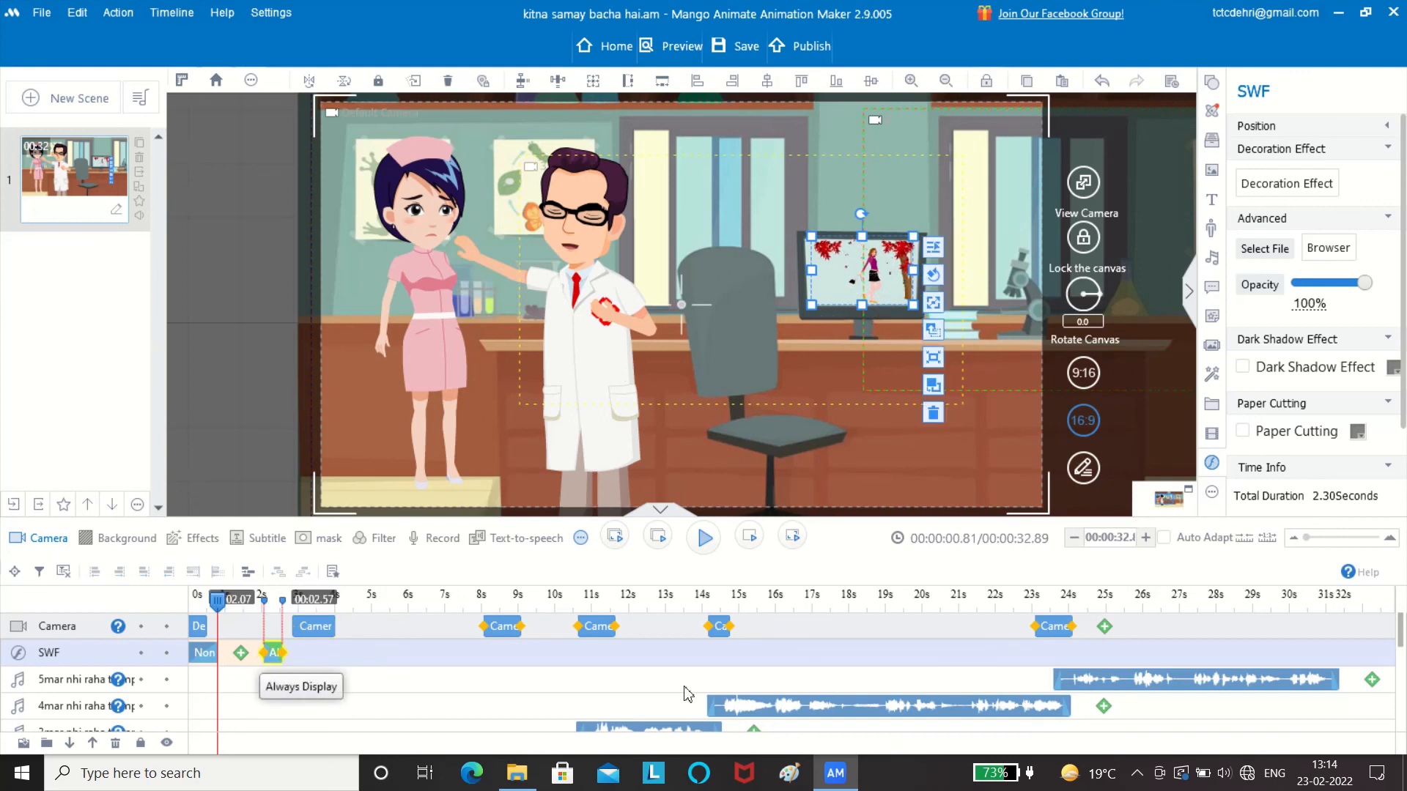
pyautogui.moveTo(264, 661); pyautogui.dragTo(1401, 691)
pyautogui.press('space')
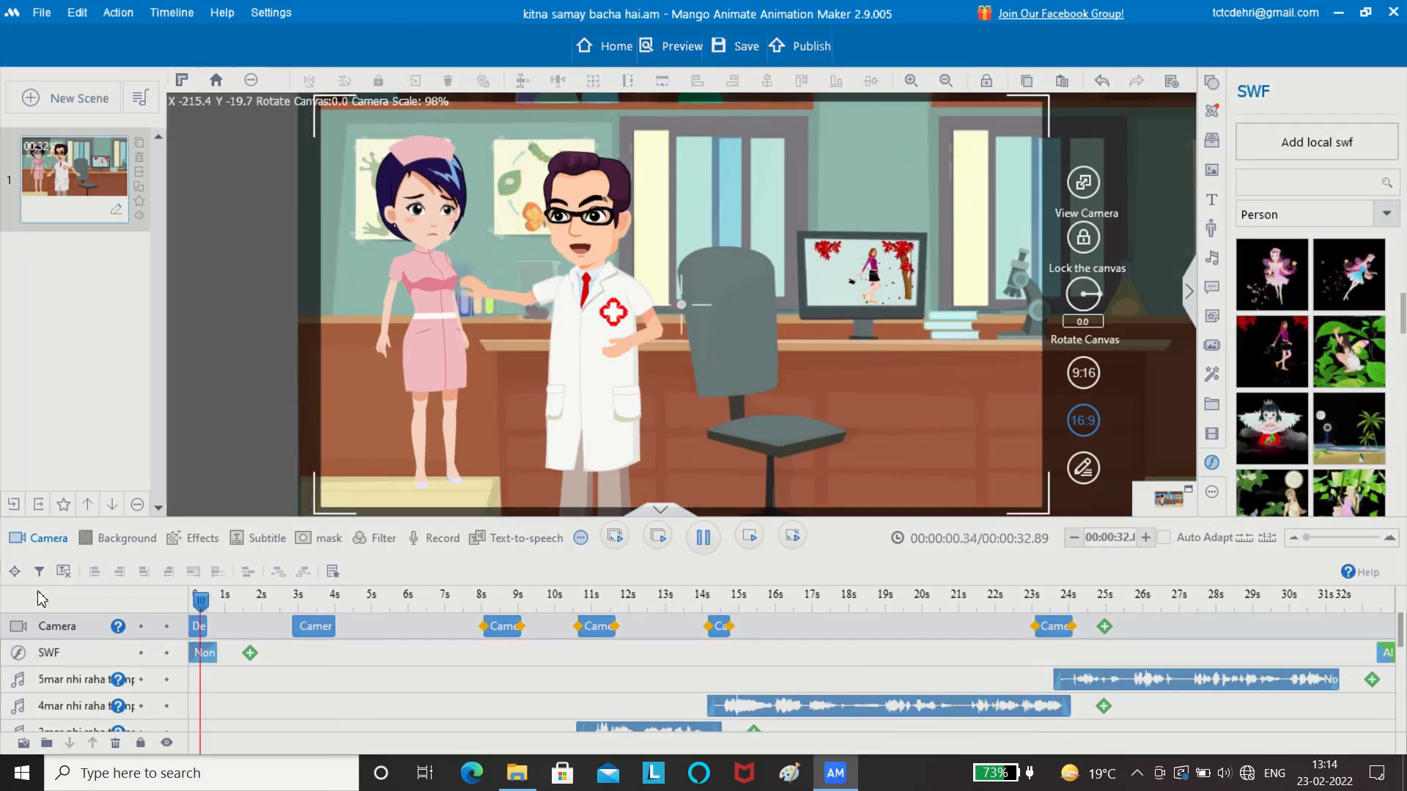